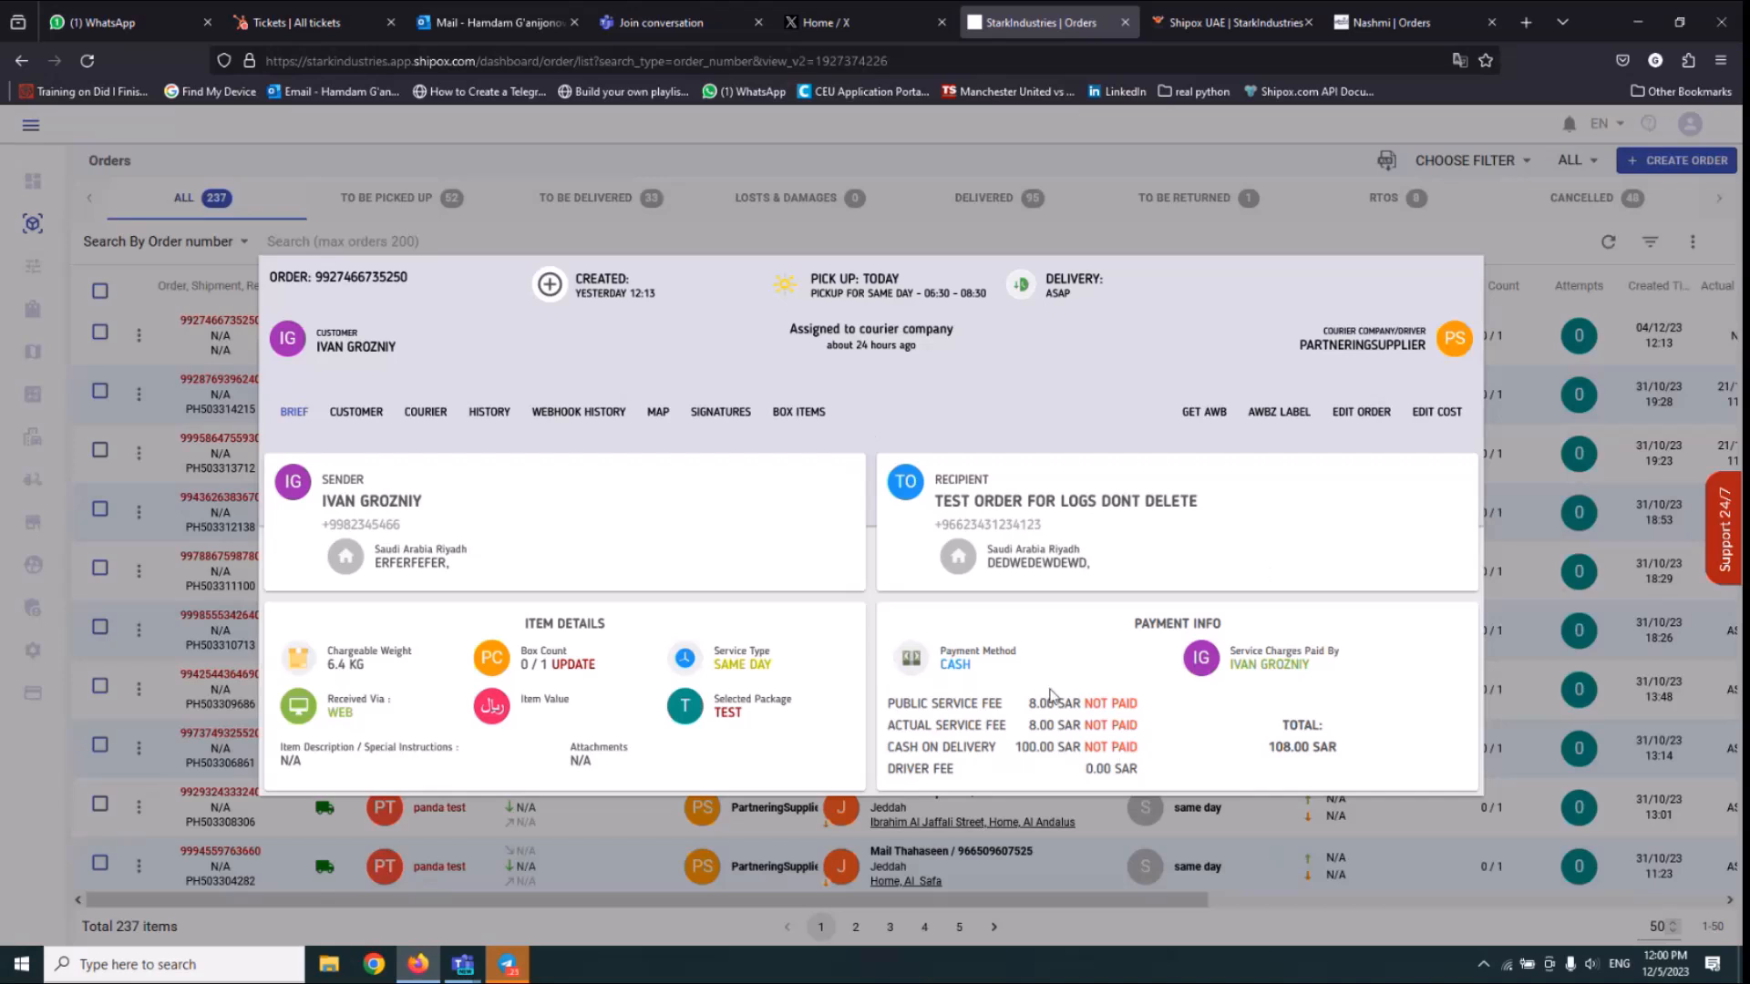
Review the public and actual service fees, the cash on delivery and their payment statuses in the order's payment info.
{"action": "left_click_drag", "start_coordinate": [1008, 704], "coordinate": [1048, 768]}
{"action": "left_click", "coordinate": [1113, 743]}
{"action": "left_click_drag", "start_coordinate": [933, 705], "coordinate": [972, 721]}
{"action": "left_click", "coordinate": [1113, 700]}
{"action": "left_click", "coordinate": [970, 720]}
{"action": "left_click_drag", "start_coordinate": [900, 704], "coordinate": [1099, 698]}
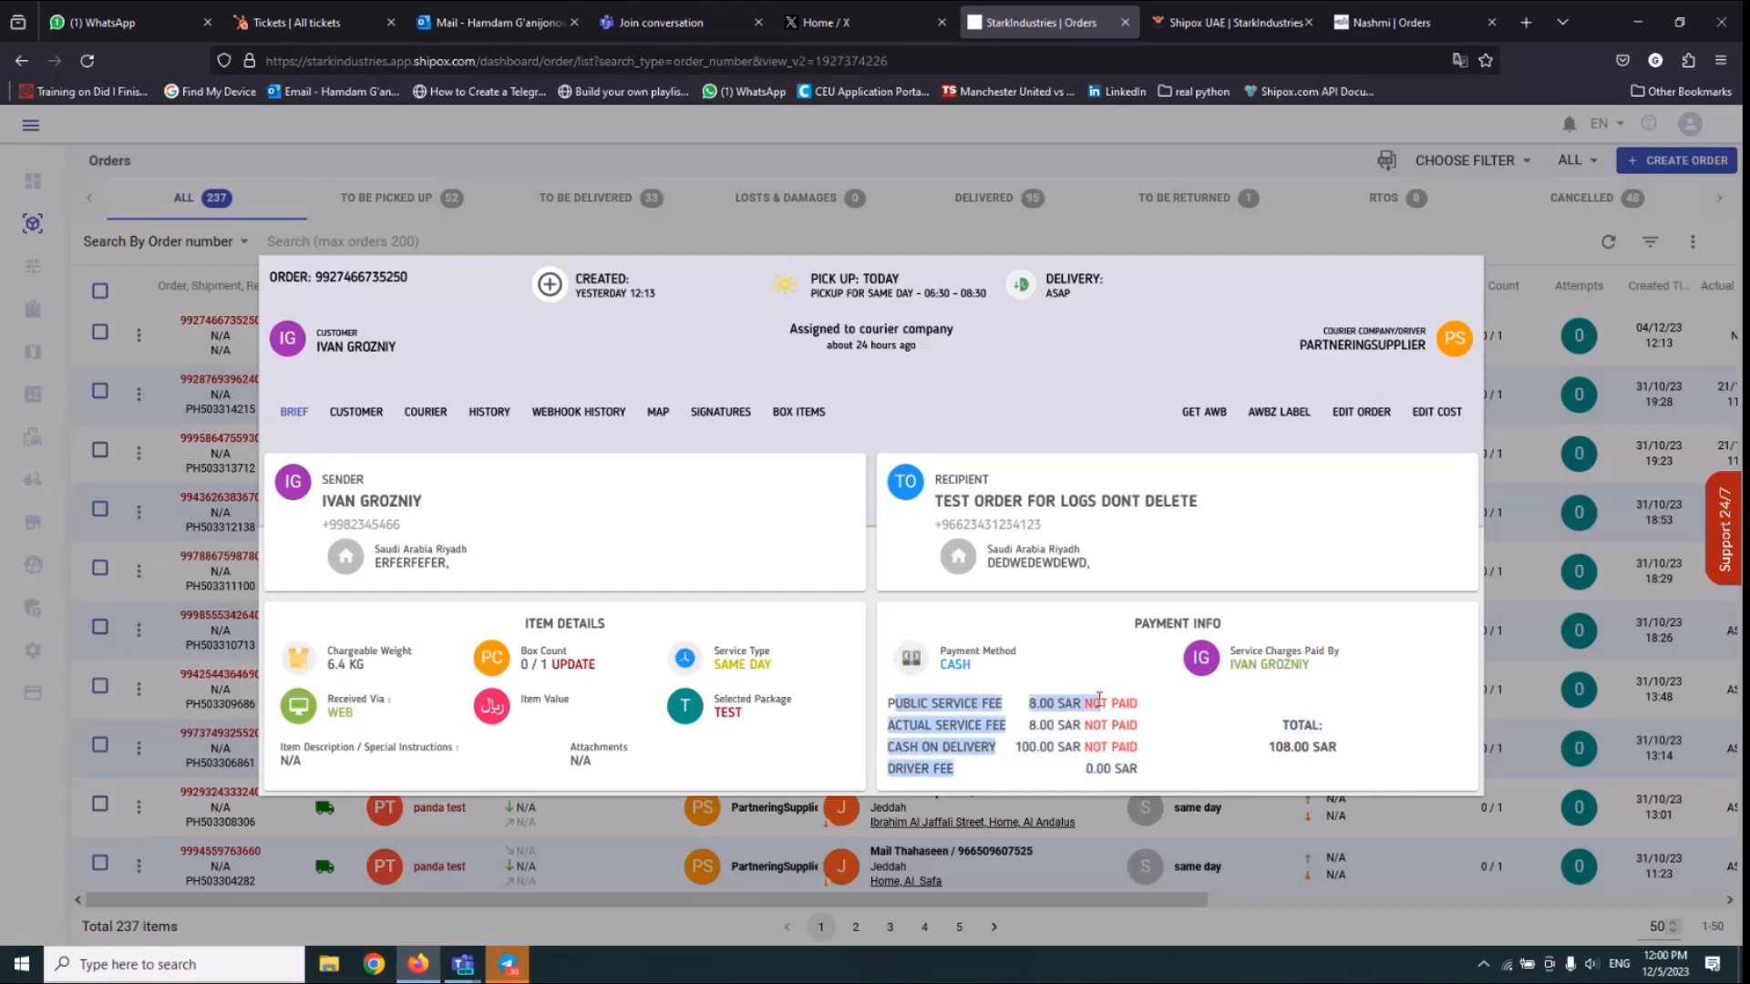
{"action": "left_click", "coordinate": [1102, 695]}
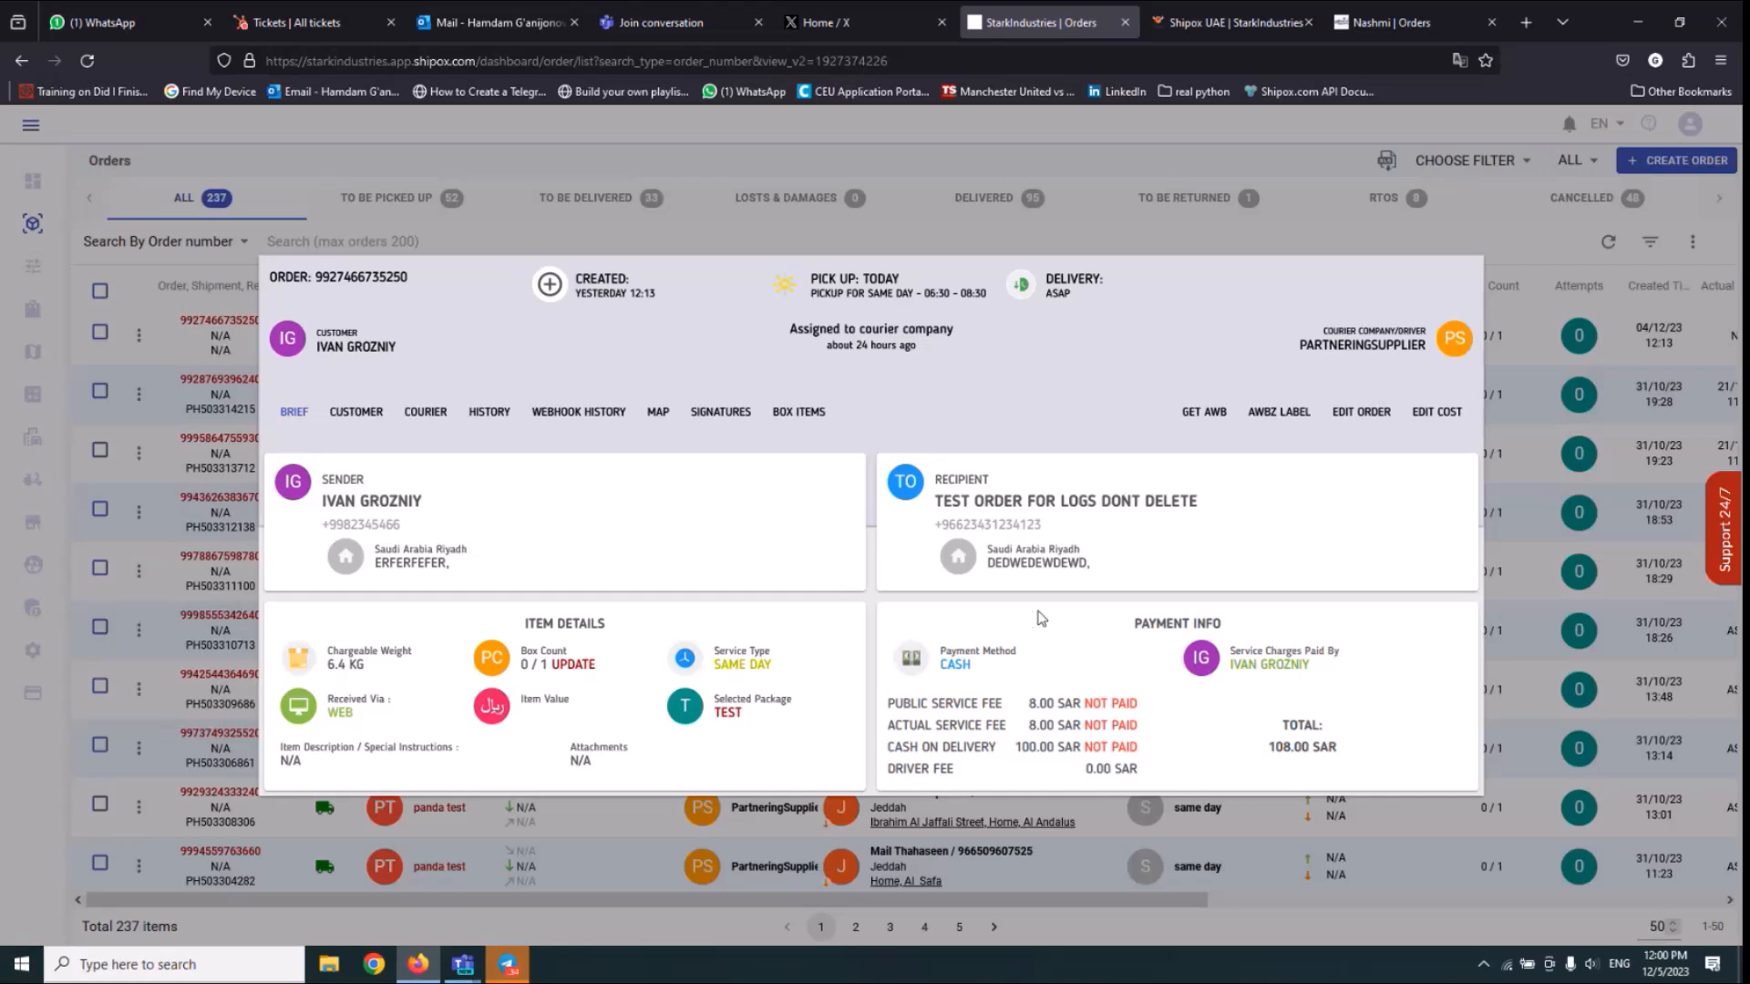
{"action": "left_click_drag", "start_coordinate": [949, 745], "coordinate": [1074, 743]}
{"action": "double_click", "coordinate": [1074, 743]}
{"action": "left_click", "coordinate": [1075, 744]}
{"action": "left_click_drag", "start_coordinate": [1029, 703], "coordinate": [1136, 702]}
{"action": "left_click_drag", "start_coordinate": [985, 753], "coordinate": [1153, 741]}
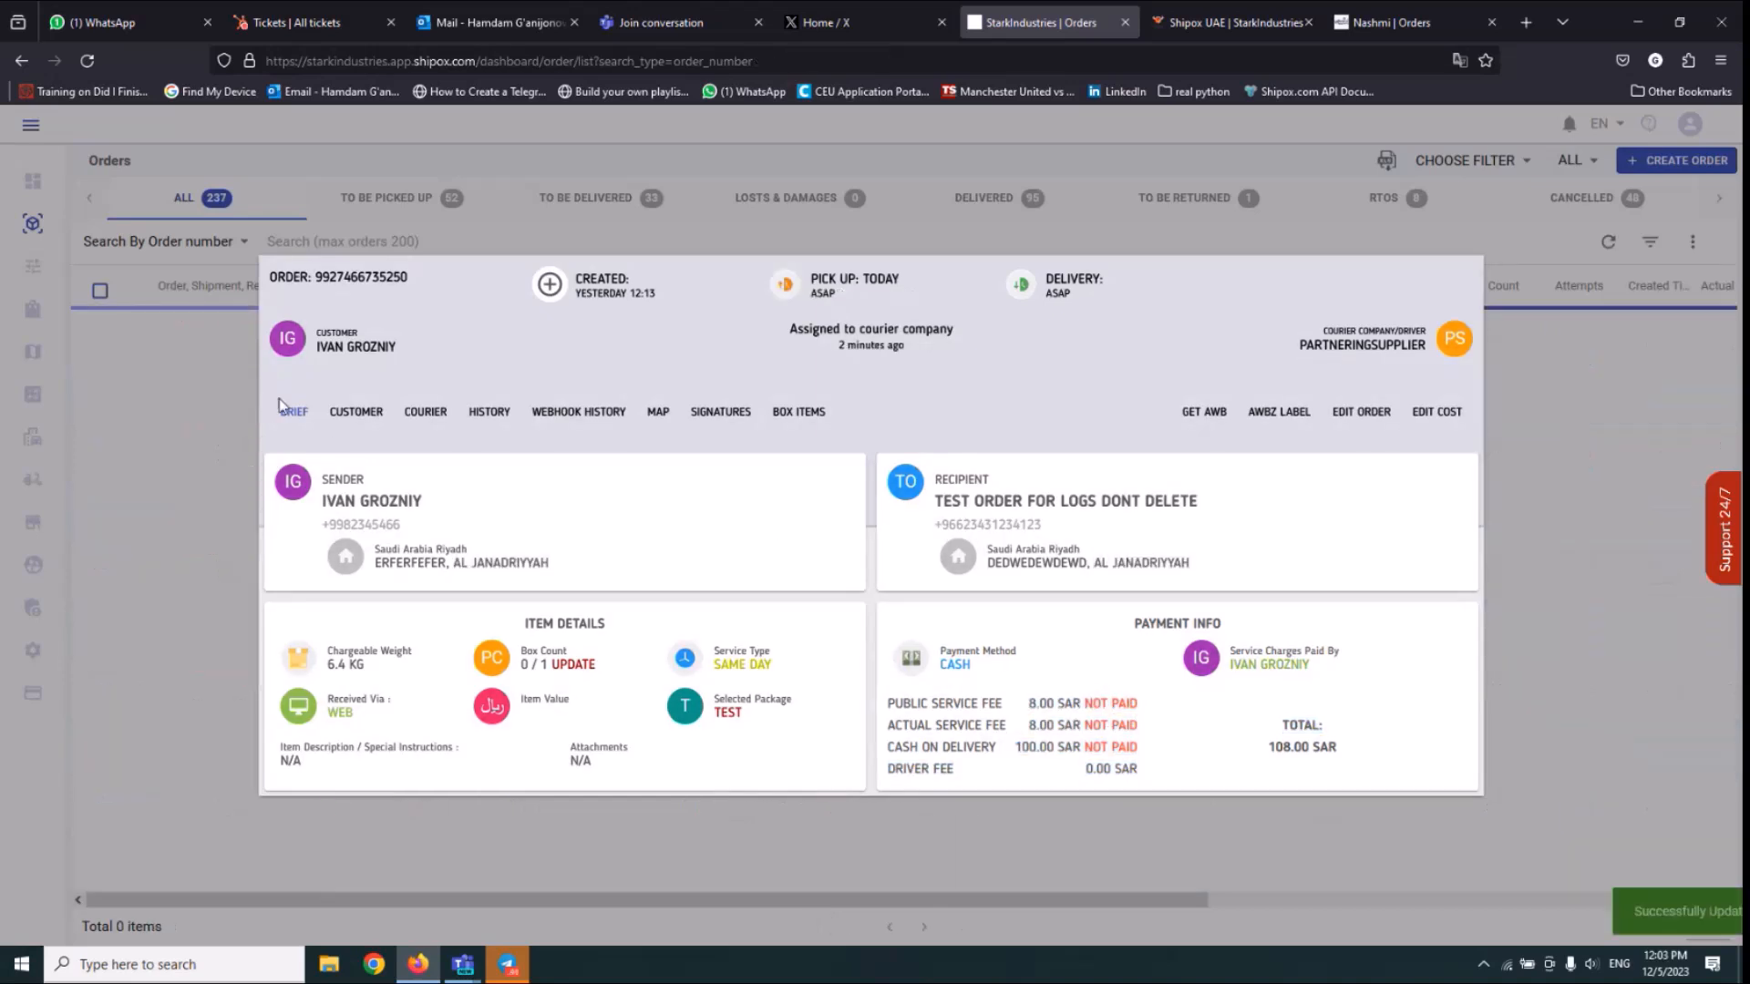
Close the order details, start a batch update for the first order in the list and choose the status Picked Up.
{"action": "left_click", "coordinate": [102, 339]}
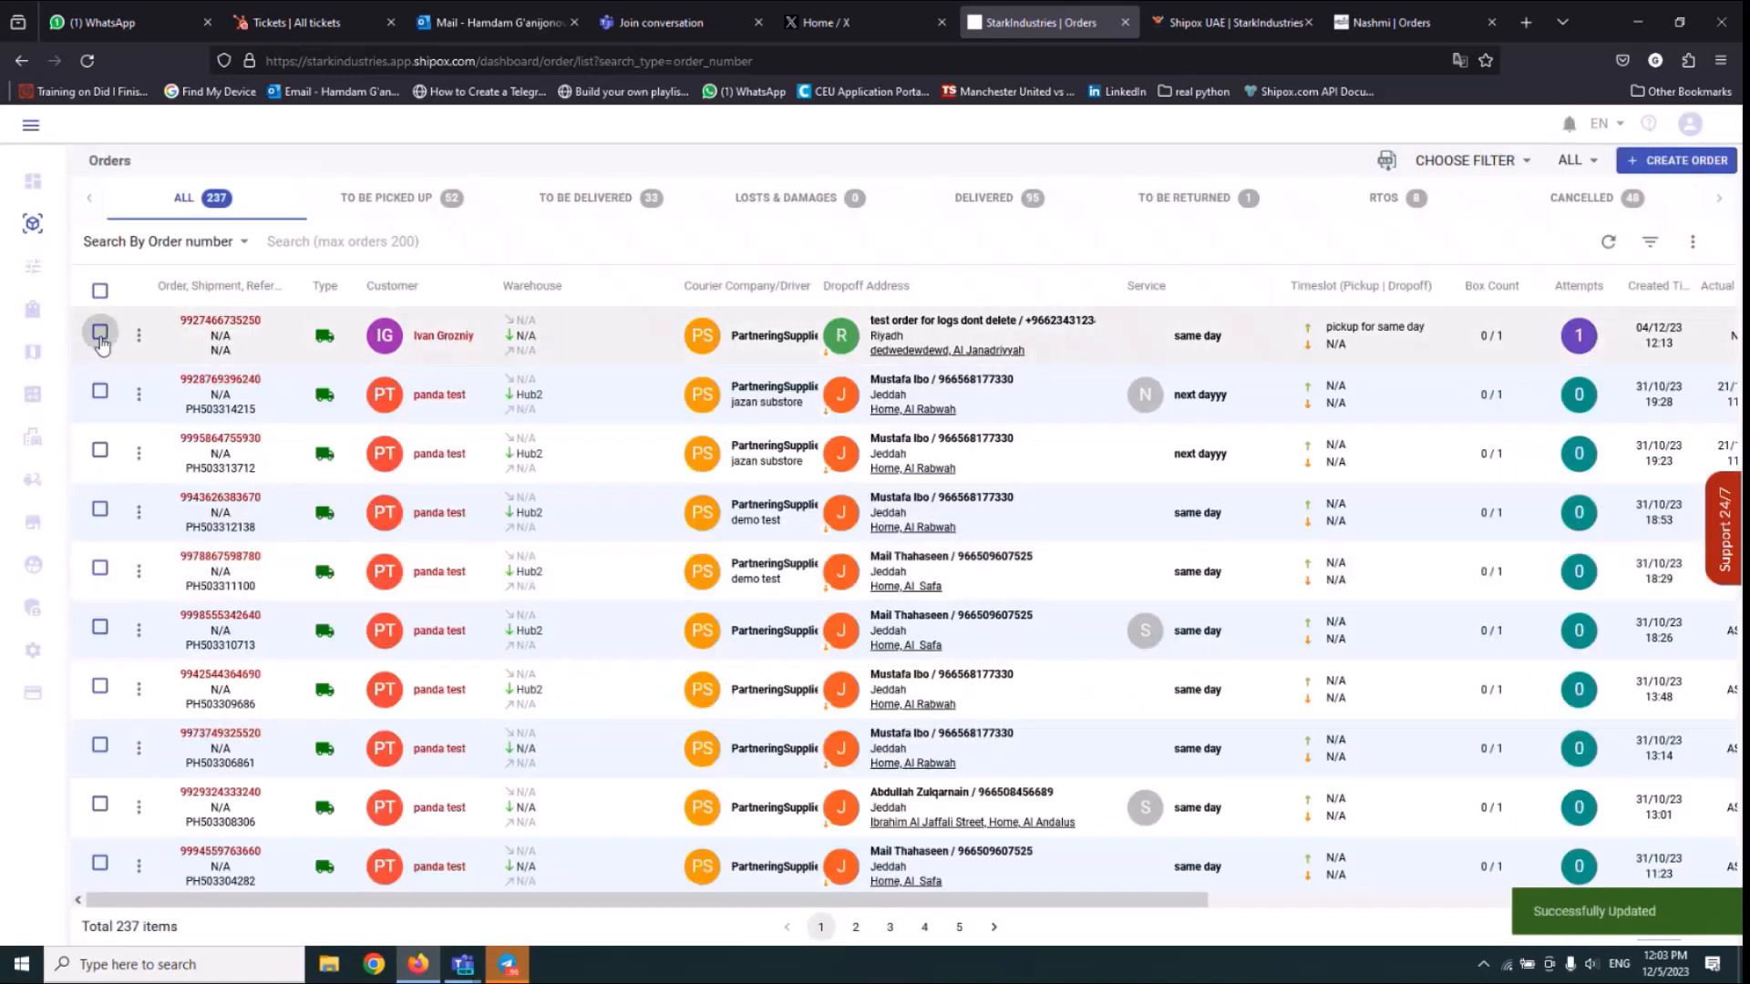
{"action": "left_click", "coordinate": [100, 345]}
{"action": "left_click", "coordinate": [1517, 255]}
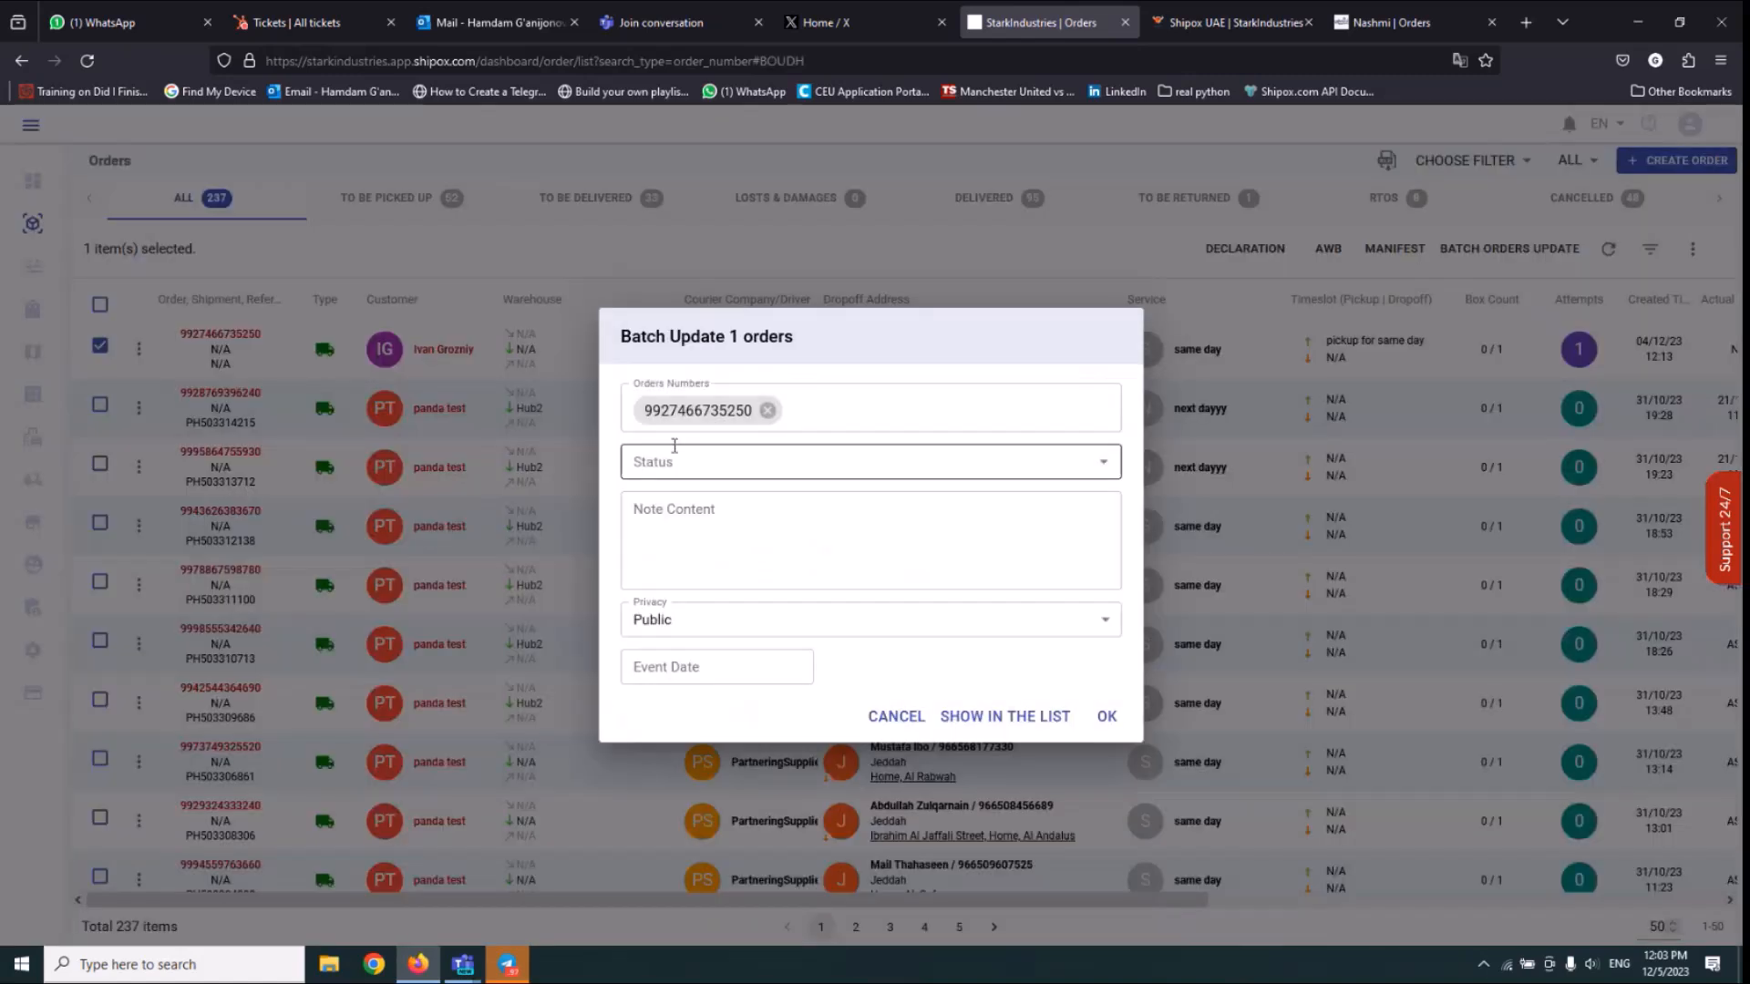
{"action": "left_click", "coordinate": [672, 460]}
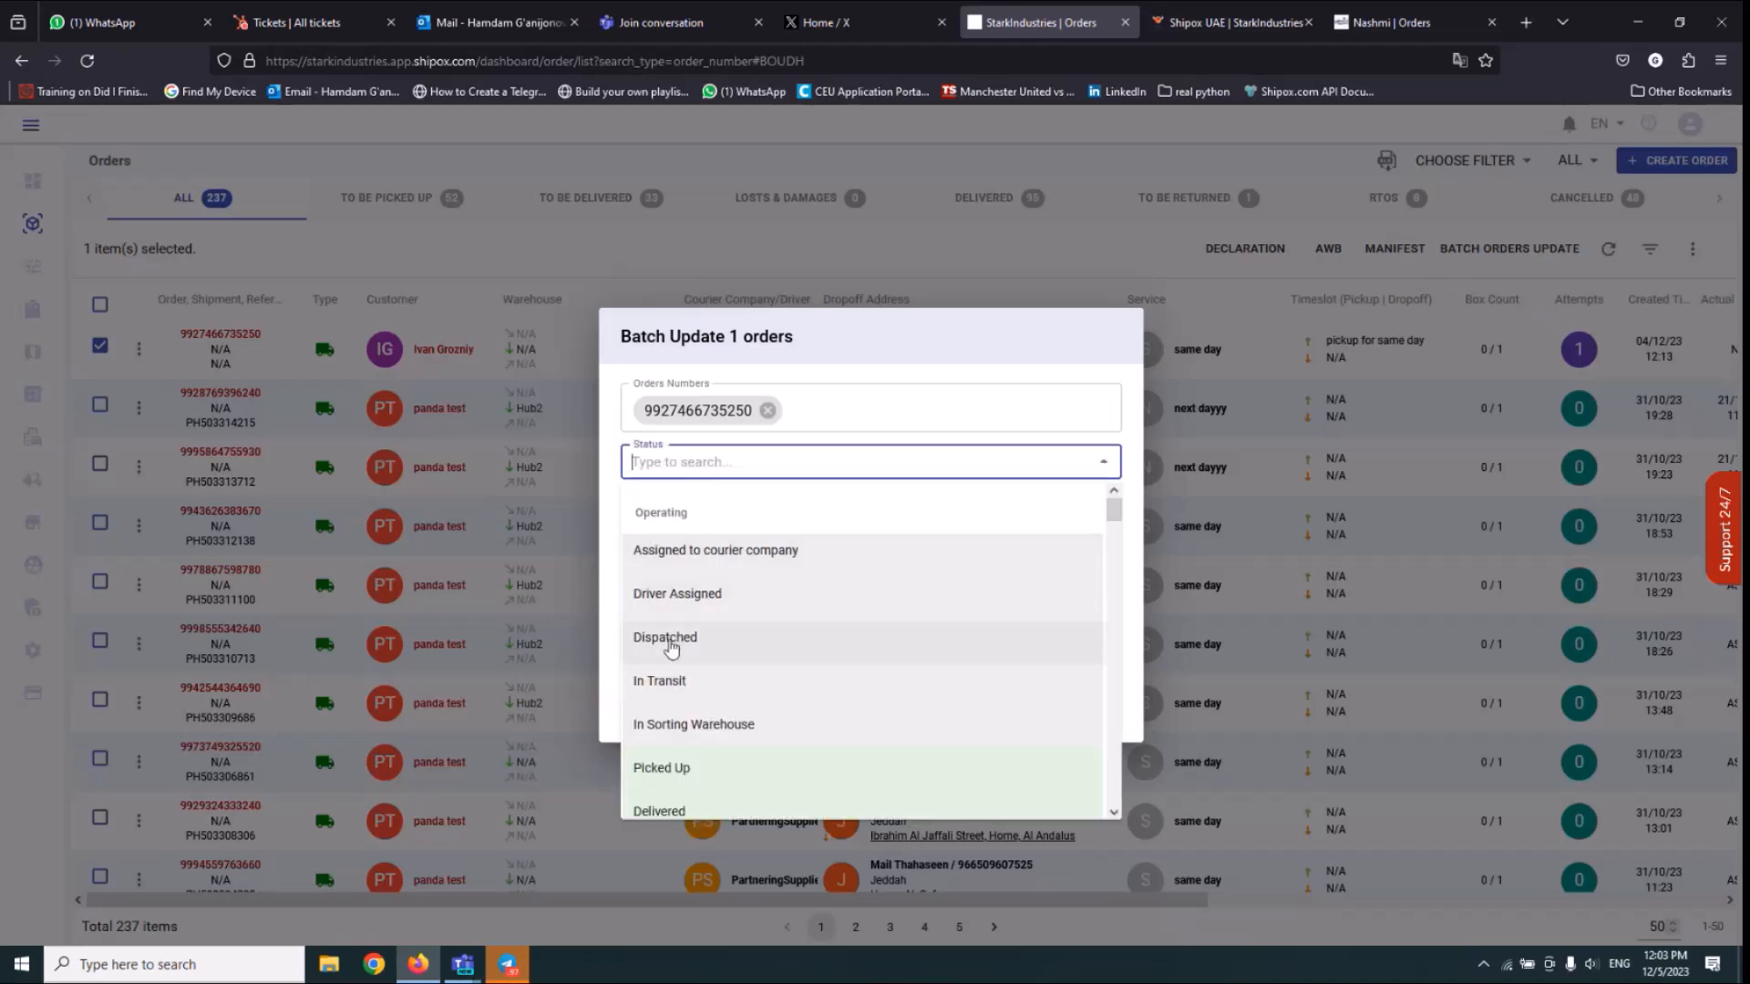
{"action": "left_click", "coordinate": [672, 641]}
{"action": "left_click", "coordinate": [729, 422]}
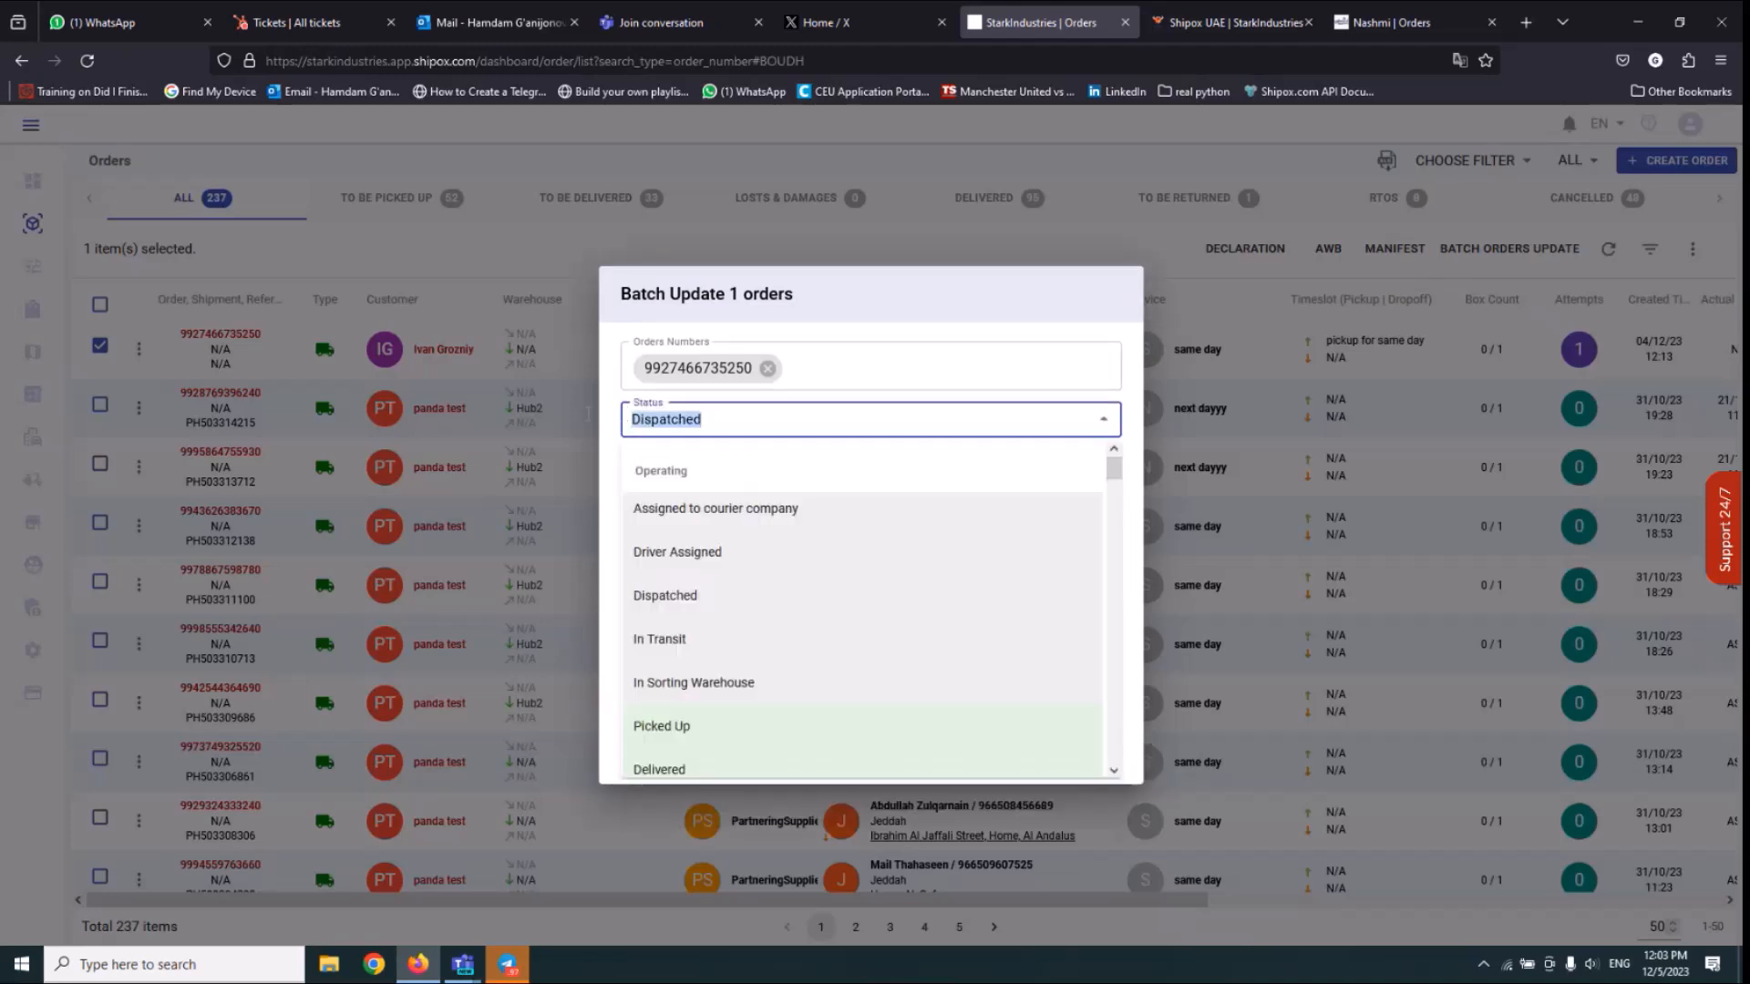
{"action": "key", "text": "BackSpace"}
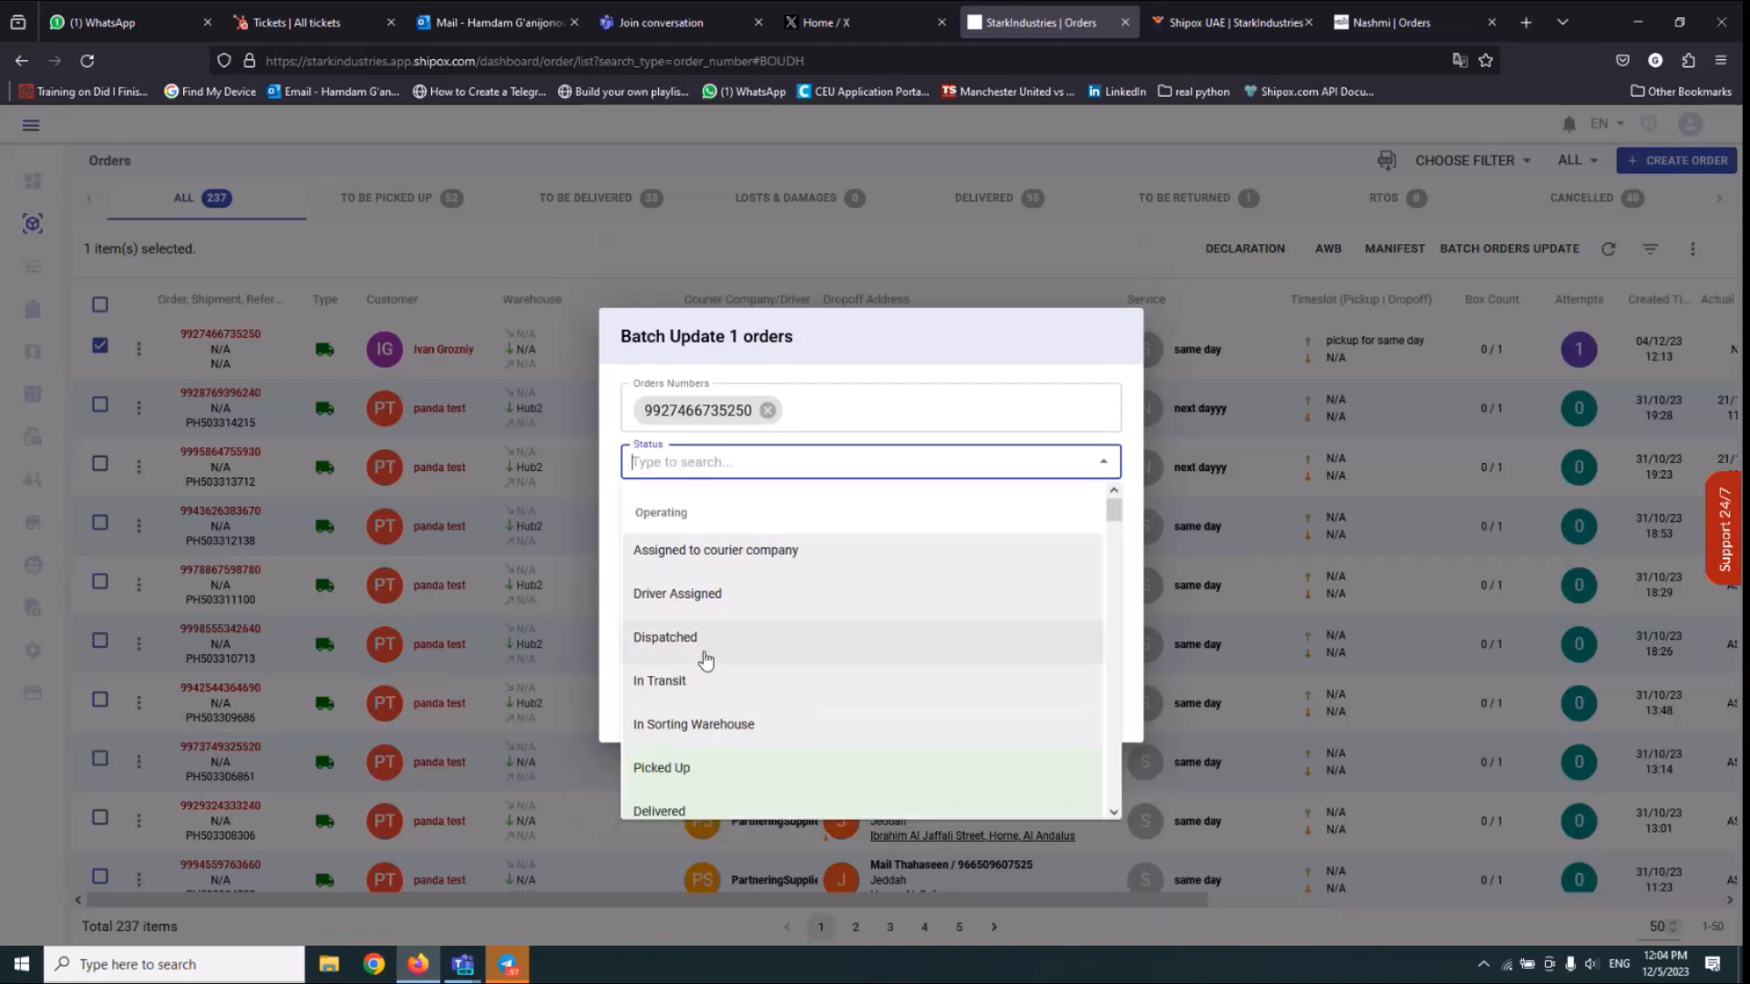
{"action": "left_click", "coordinate": [659, 770]}
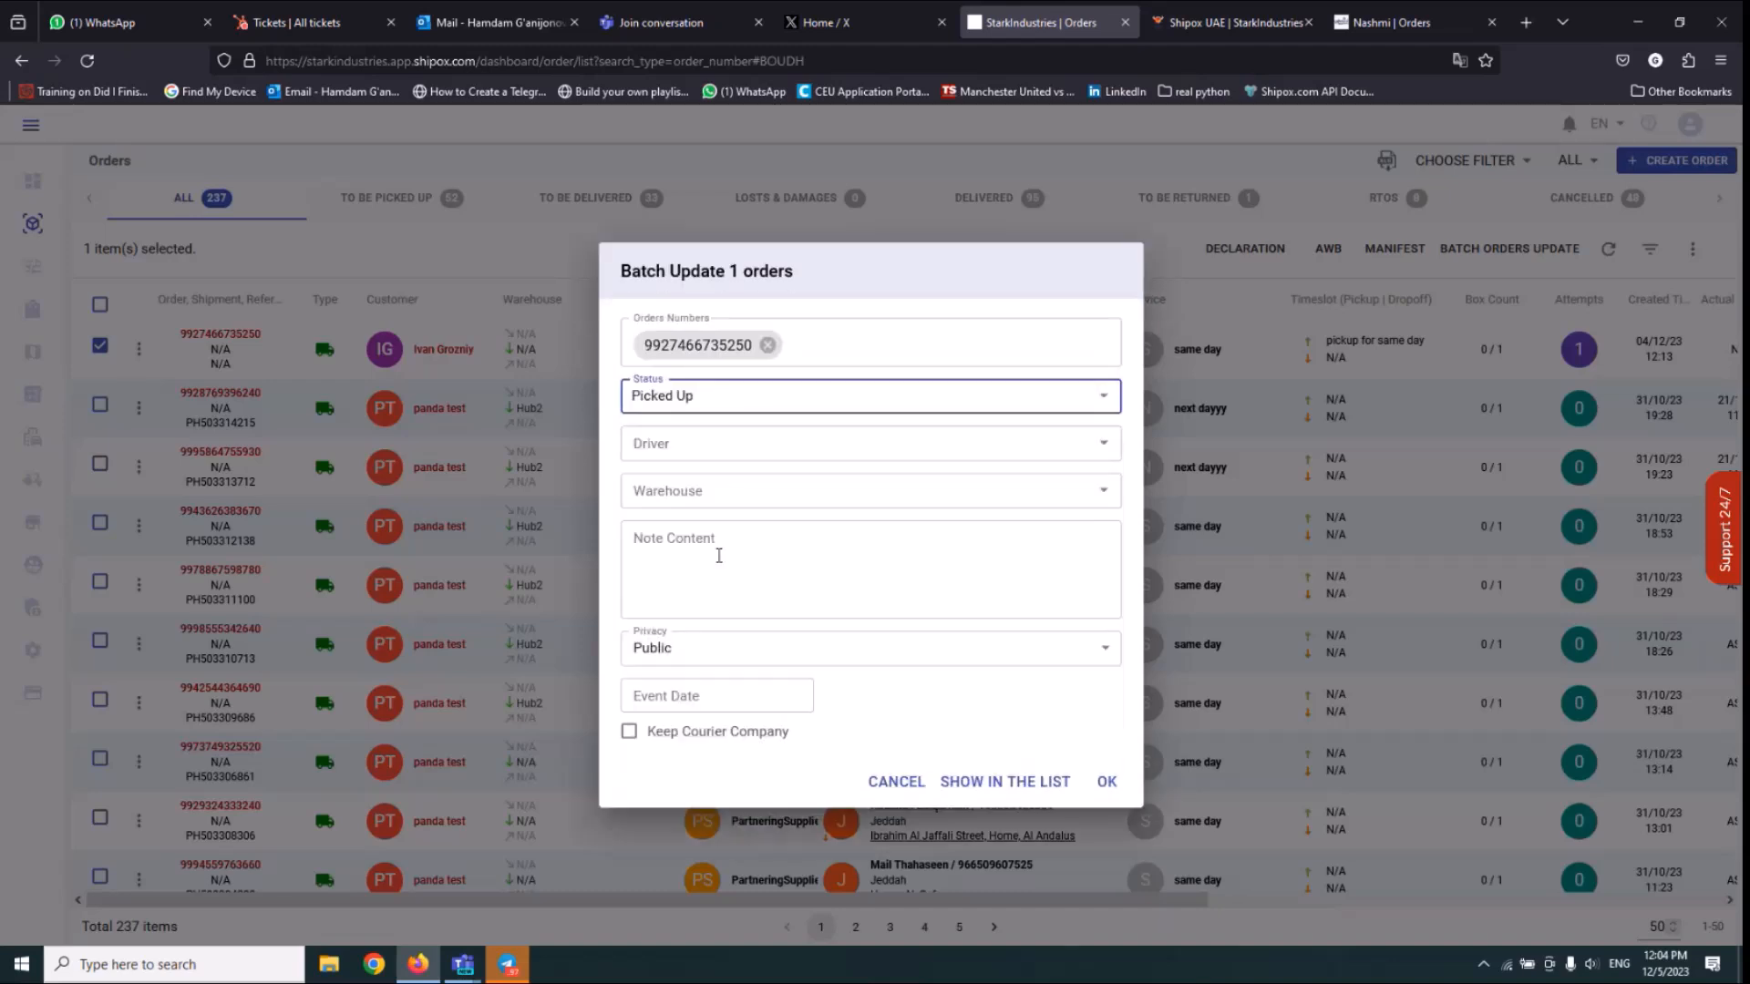
Assign the eighth listed driver and the hub1 warehouse in the batch update and submit it.
{"action": "left_click", "coordinate": [711, 442]}
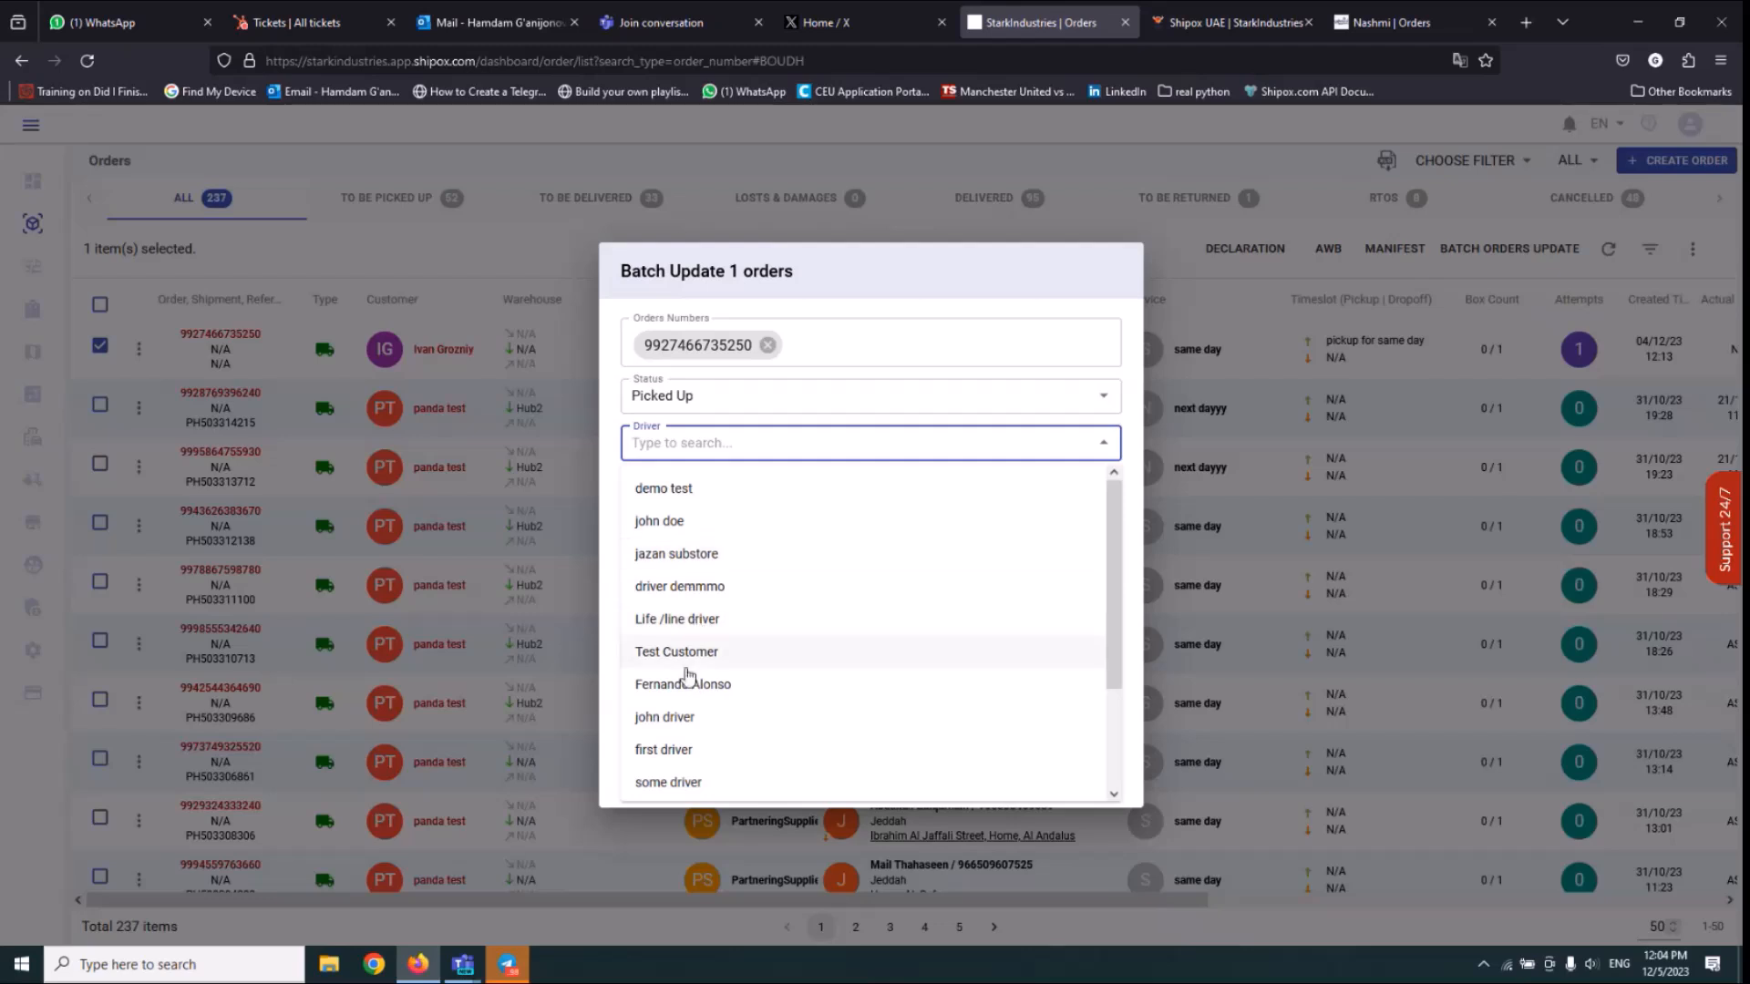
{"action": "left_click", "coordinate": [673, 717]}
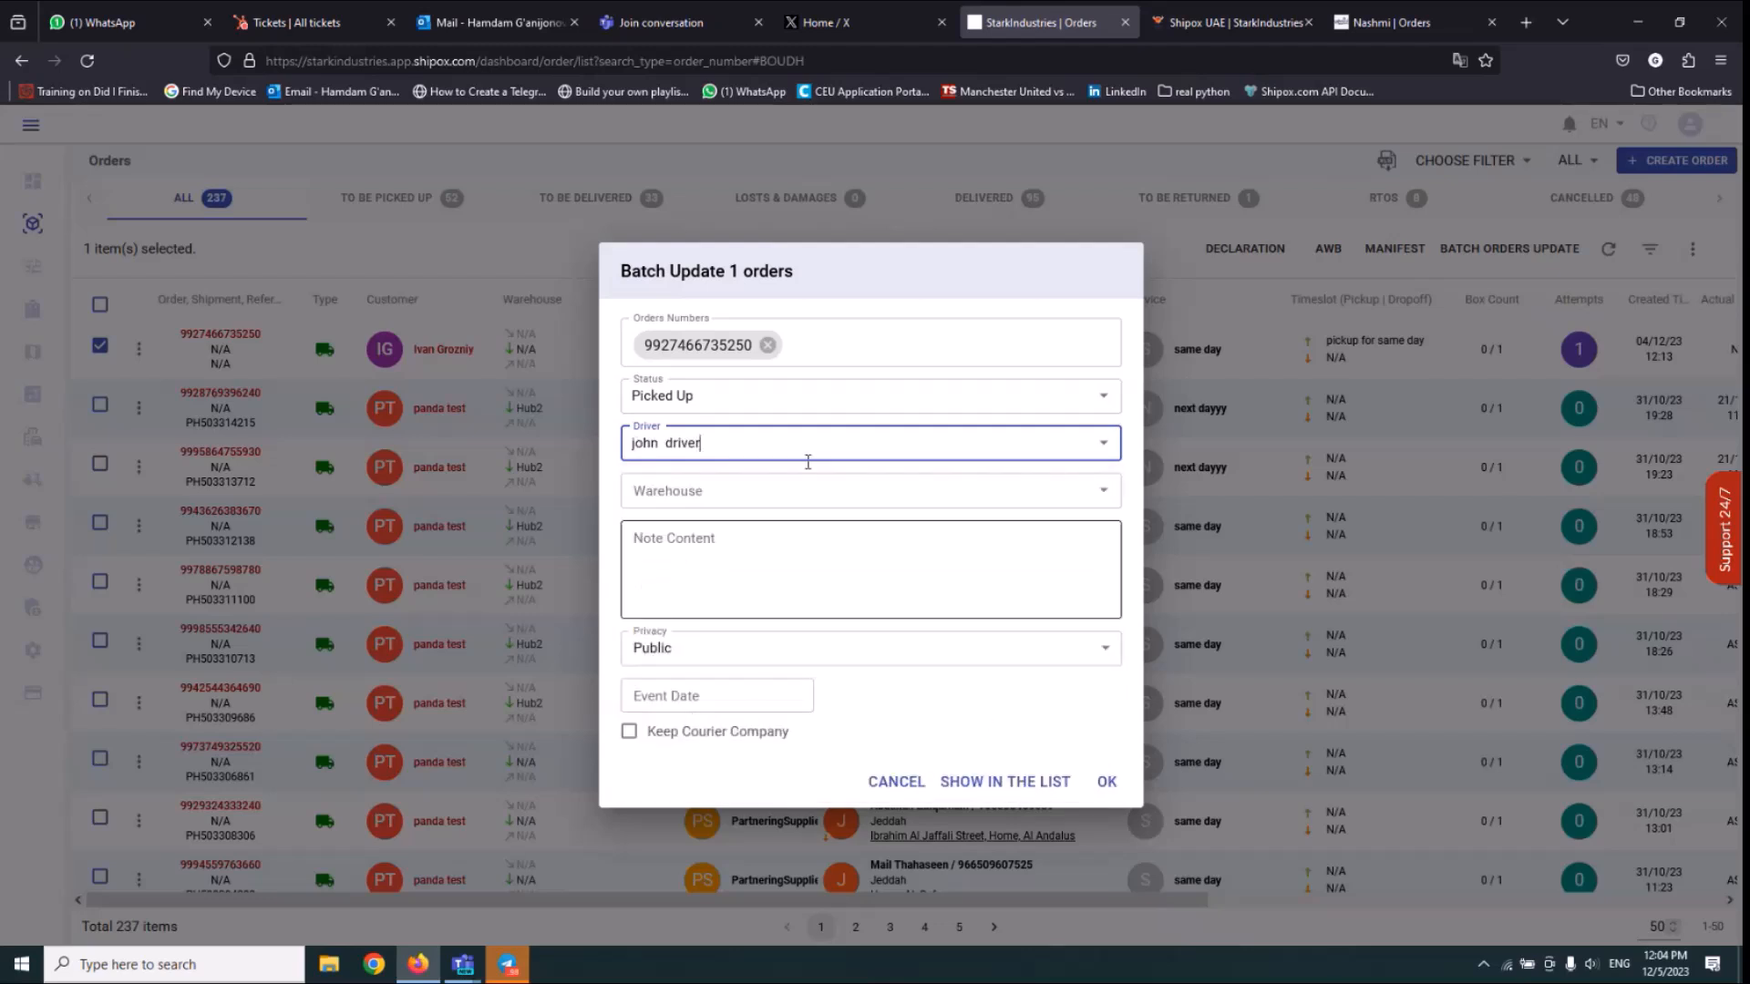
{"action": "left_click", "coordinate": [791, 487]}
{"action": "left_click", "coordinate": [704, 545]}
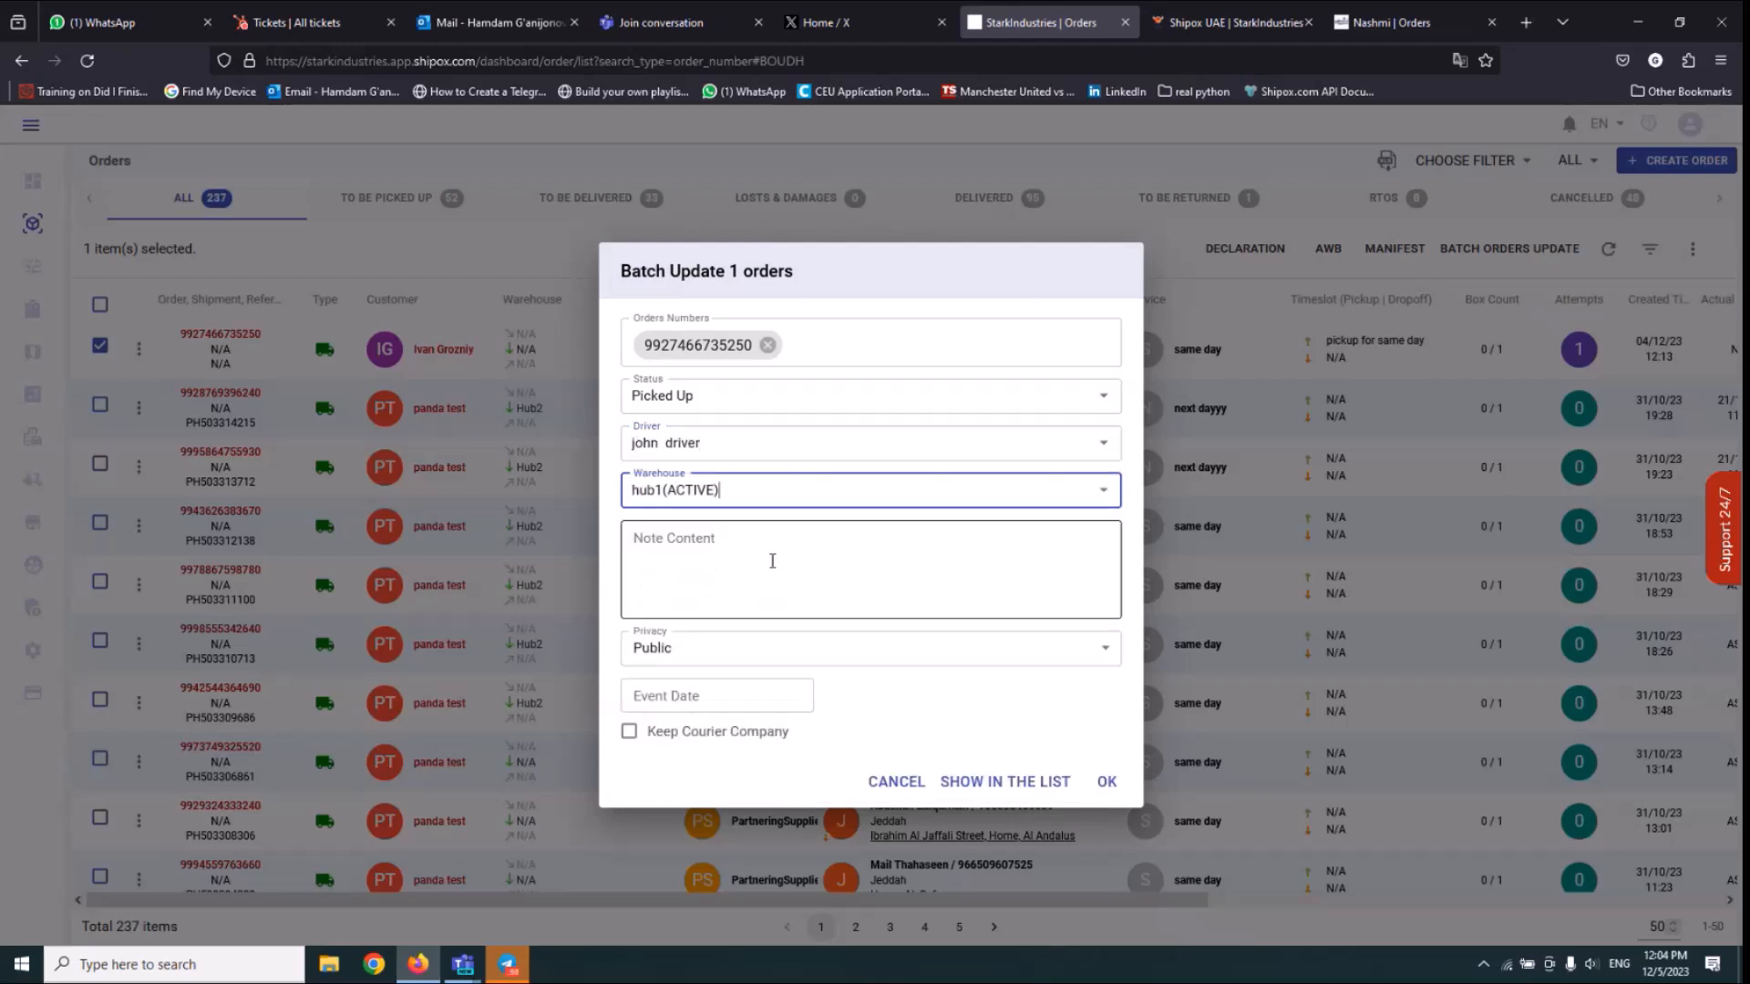
{"action": "left_click", "coordinate": [1106, 781]}
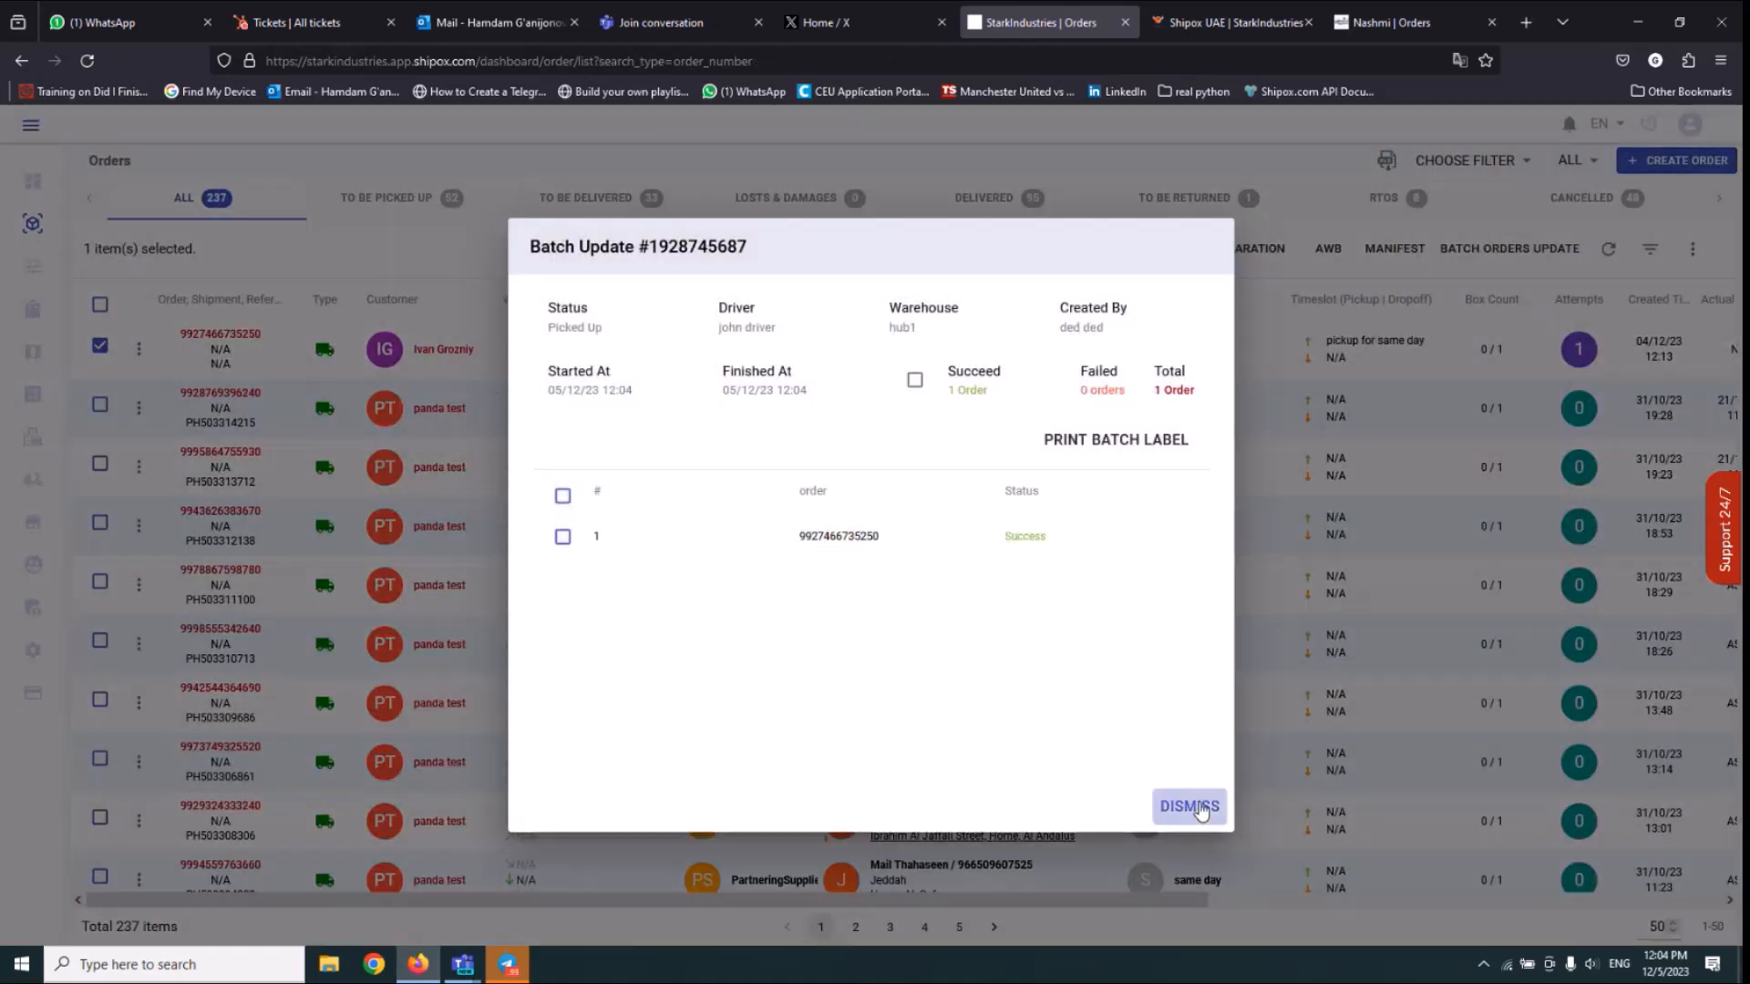
Dismiss the batch result and check the first order's status and payment info.
{"action": "left_click", "coordinate": [1189, 807]}
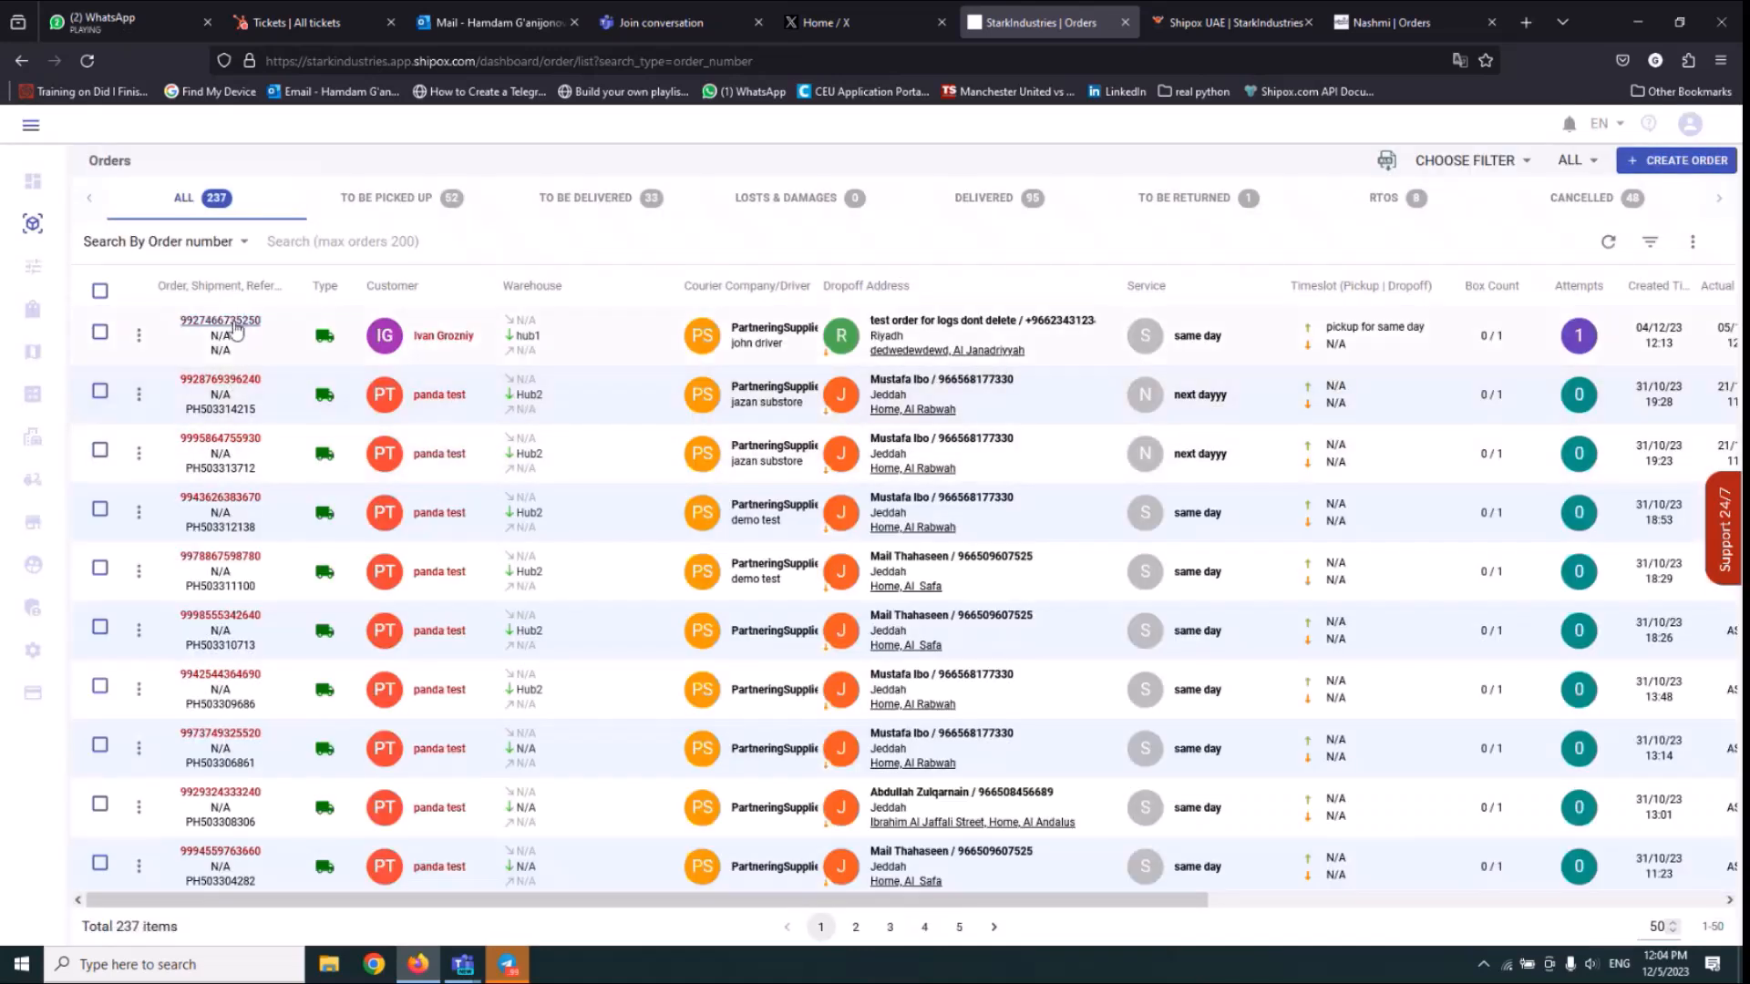
{"action": "left_click", "coordinate": [220, 321]}
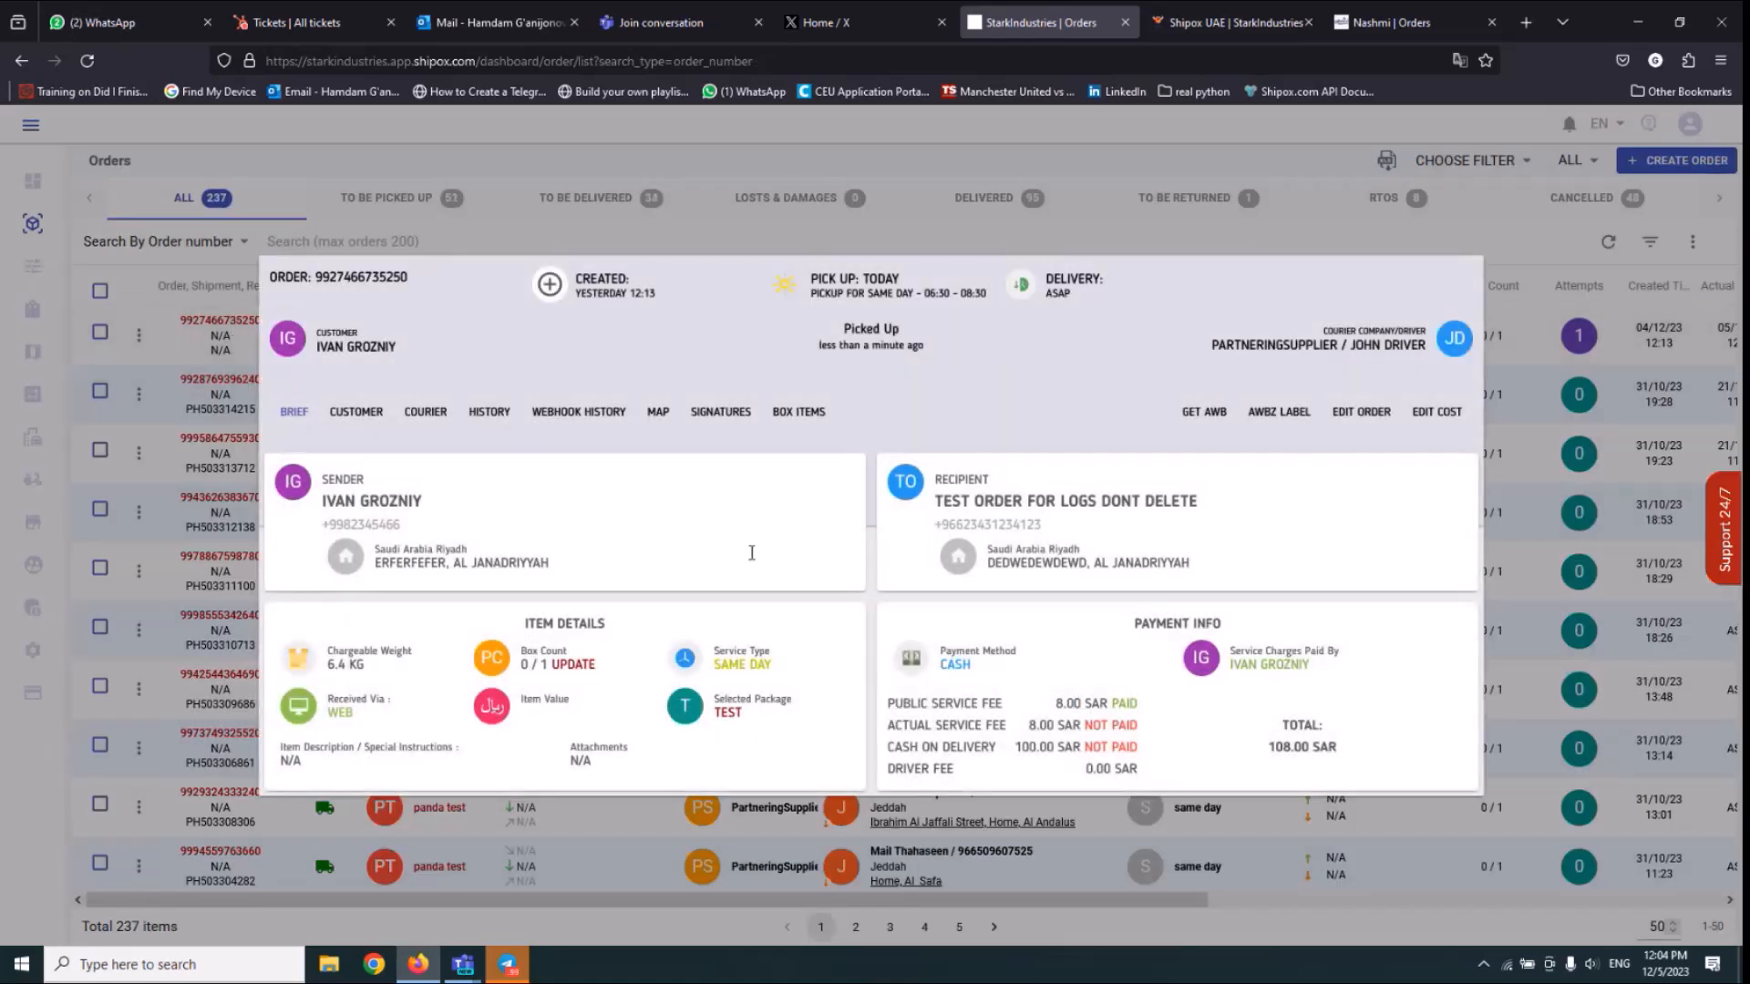
{"action": "key", "text": "Escape"}
Batch update the first order to Delivered with the same driver who handled the pickup.
{"action": "left_click", "coordinate": [100, 332]}
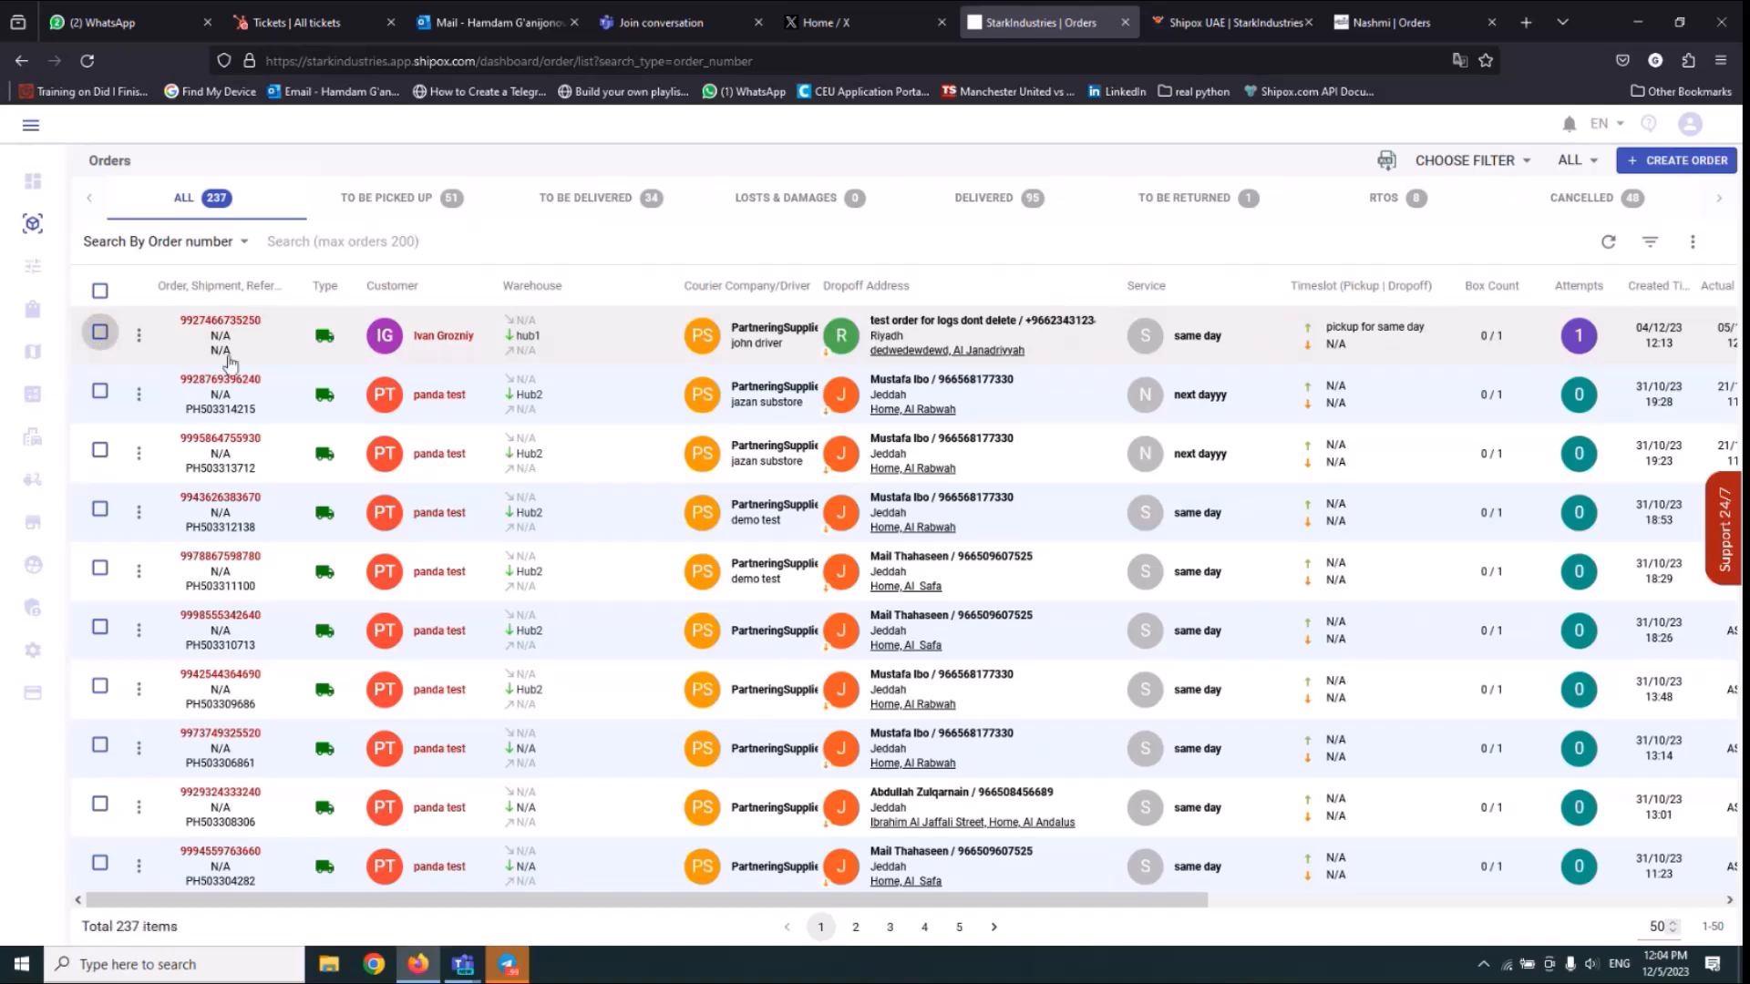
{"action": "left_click", "coordinate": [1454, 249]}
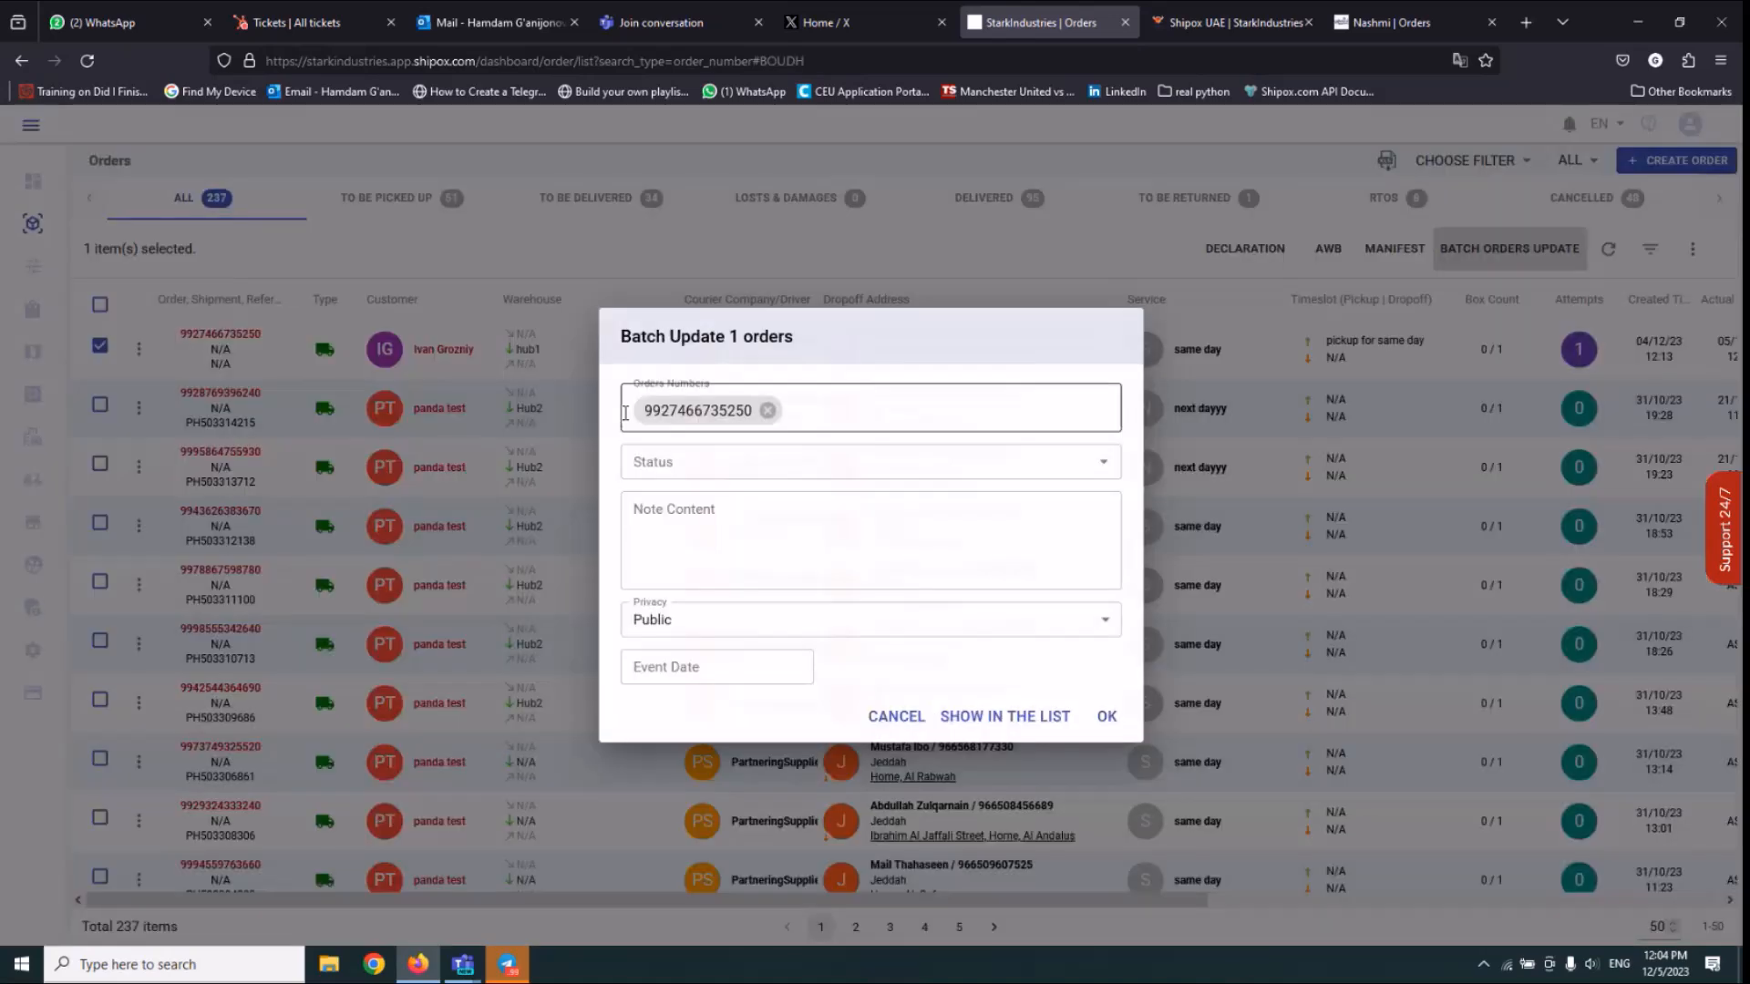
{"action": "left_click", "coordinate": [656, 461]}
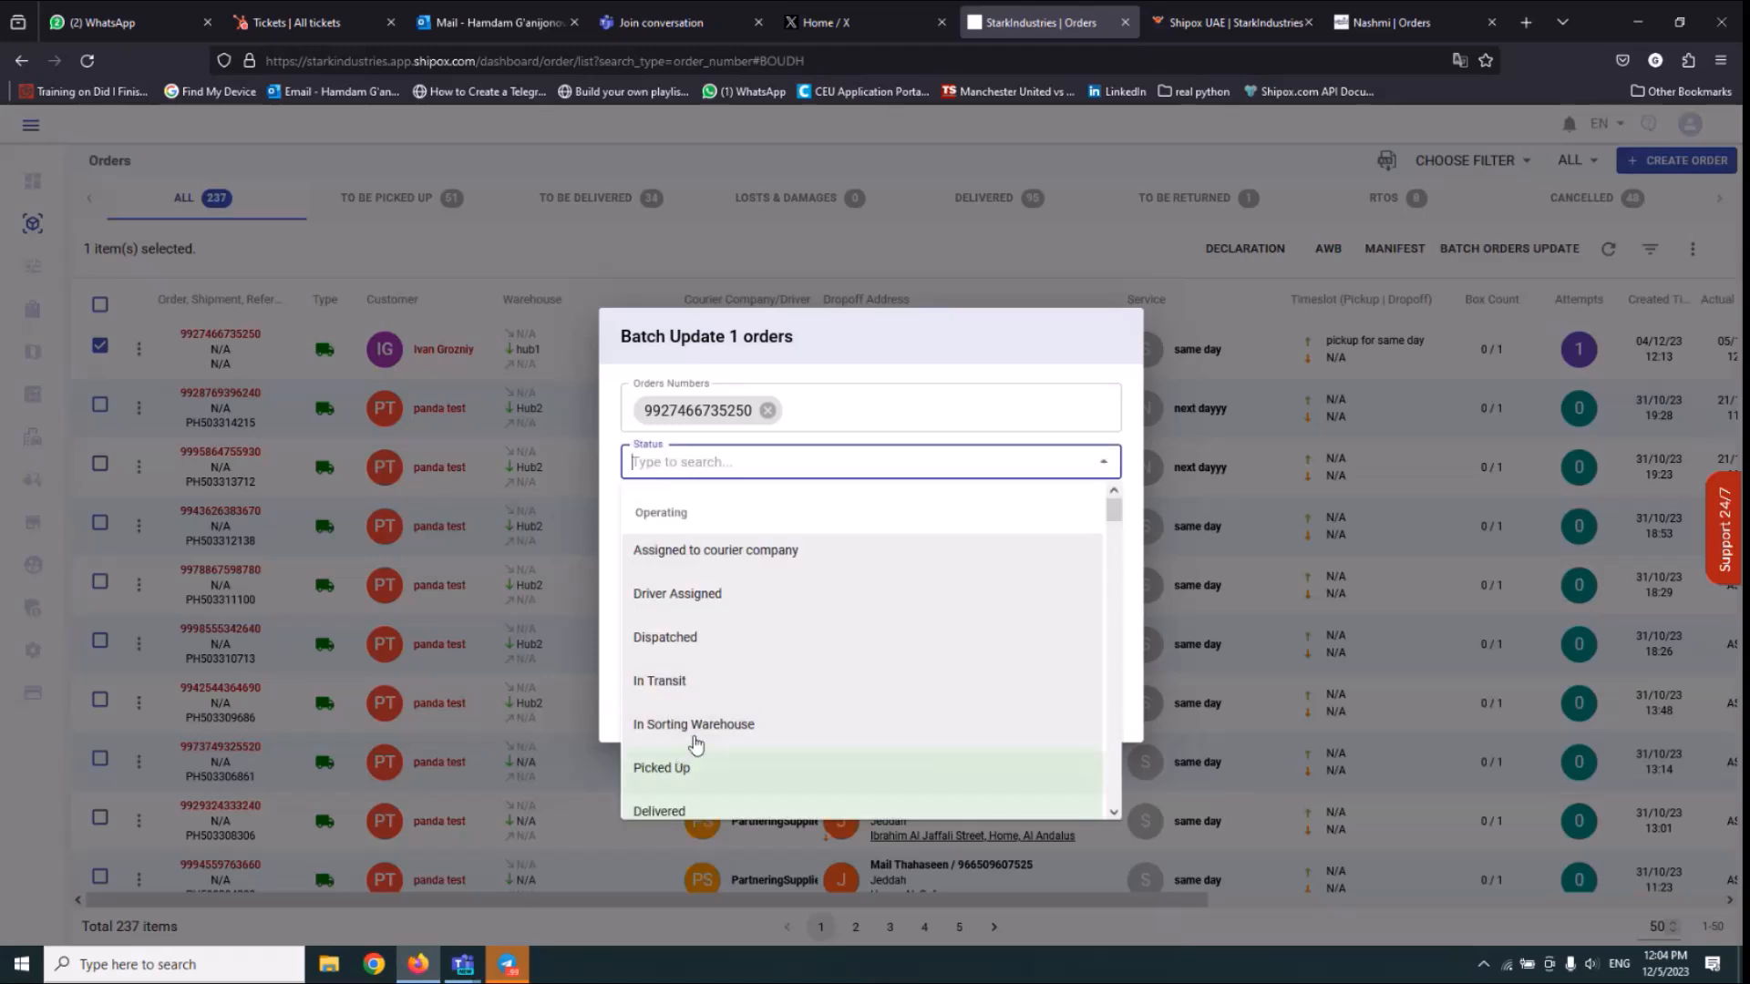
{"action": "left_click", "coordinate": [674, 808]}
{"action": "left_click", "coordinate": [692, 444]}
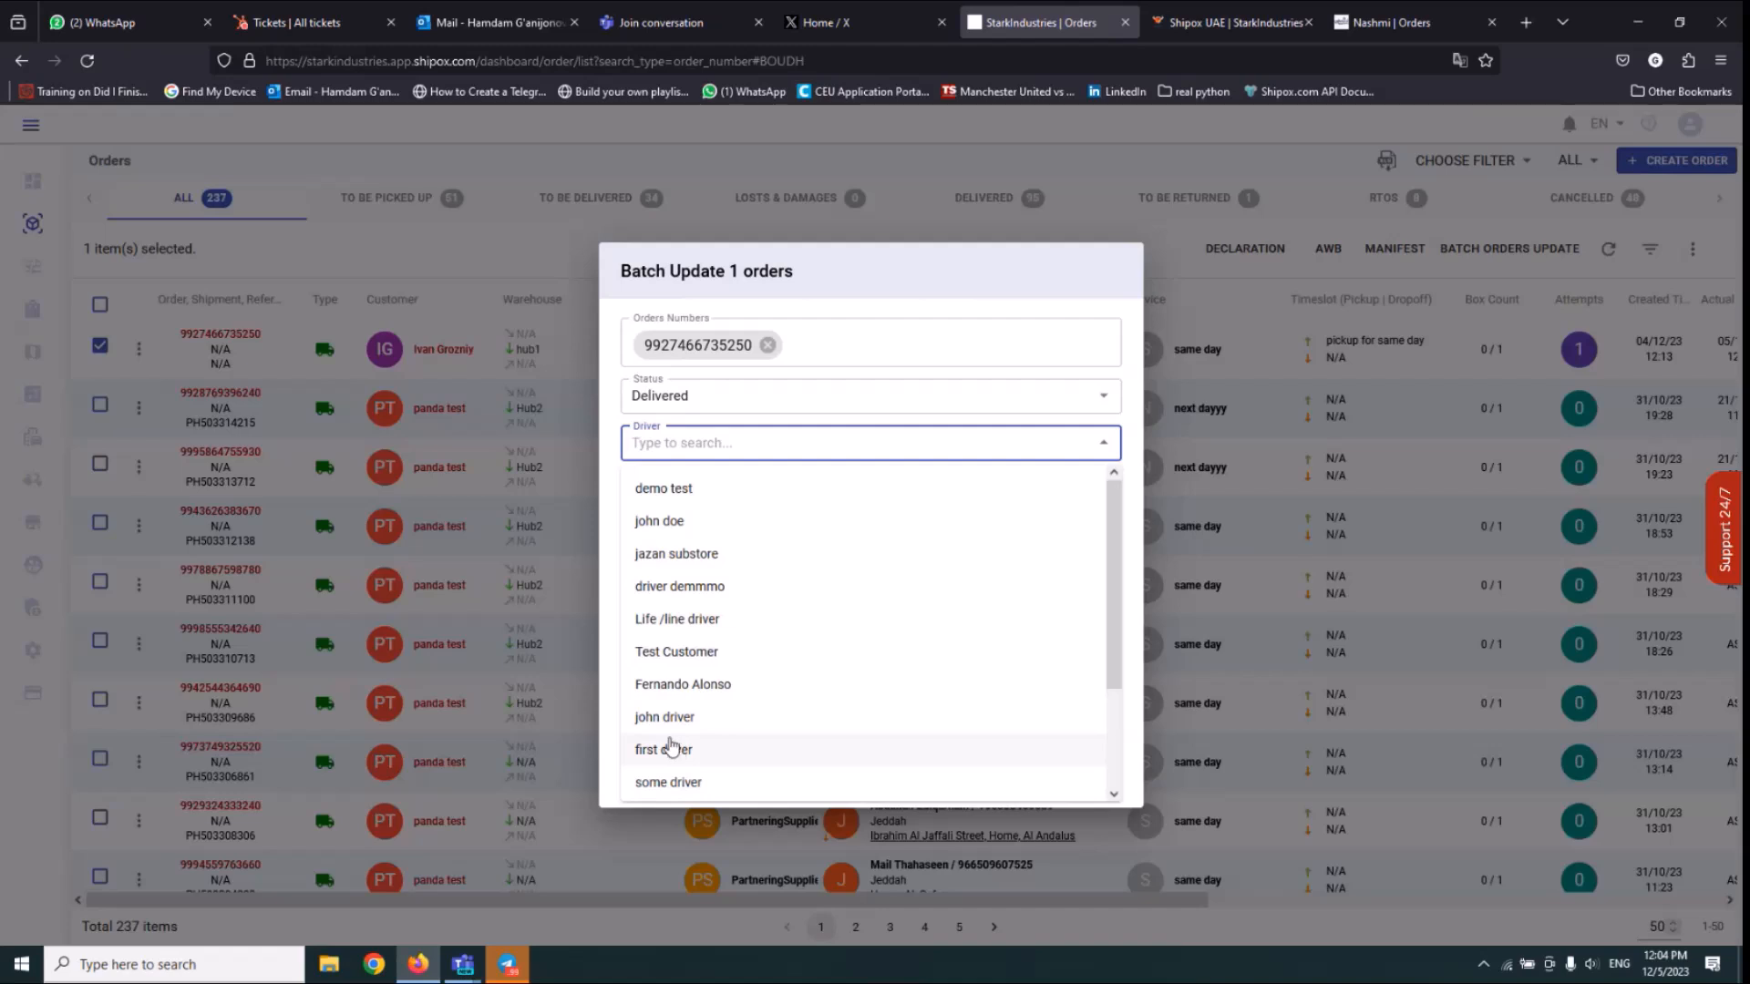
{"action": "left_click", "coordinate": [671, 718]}
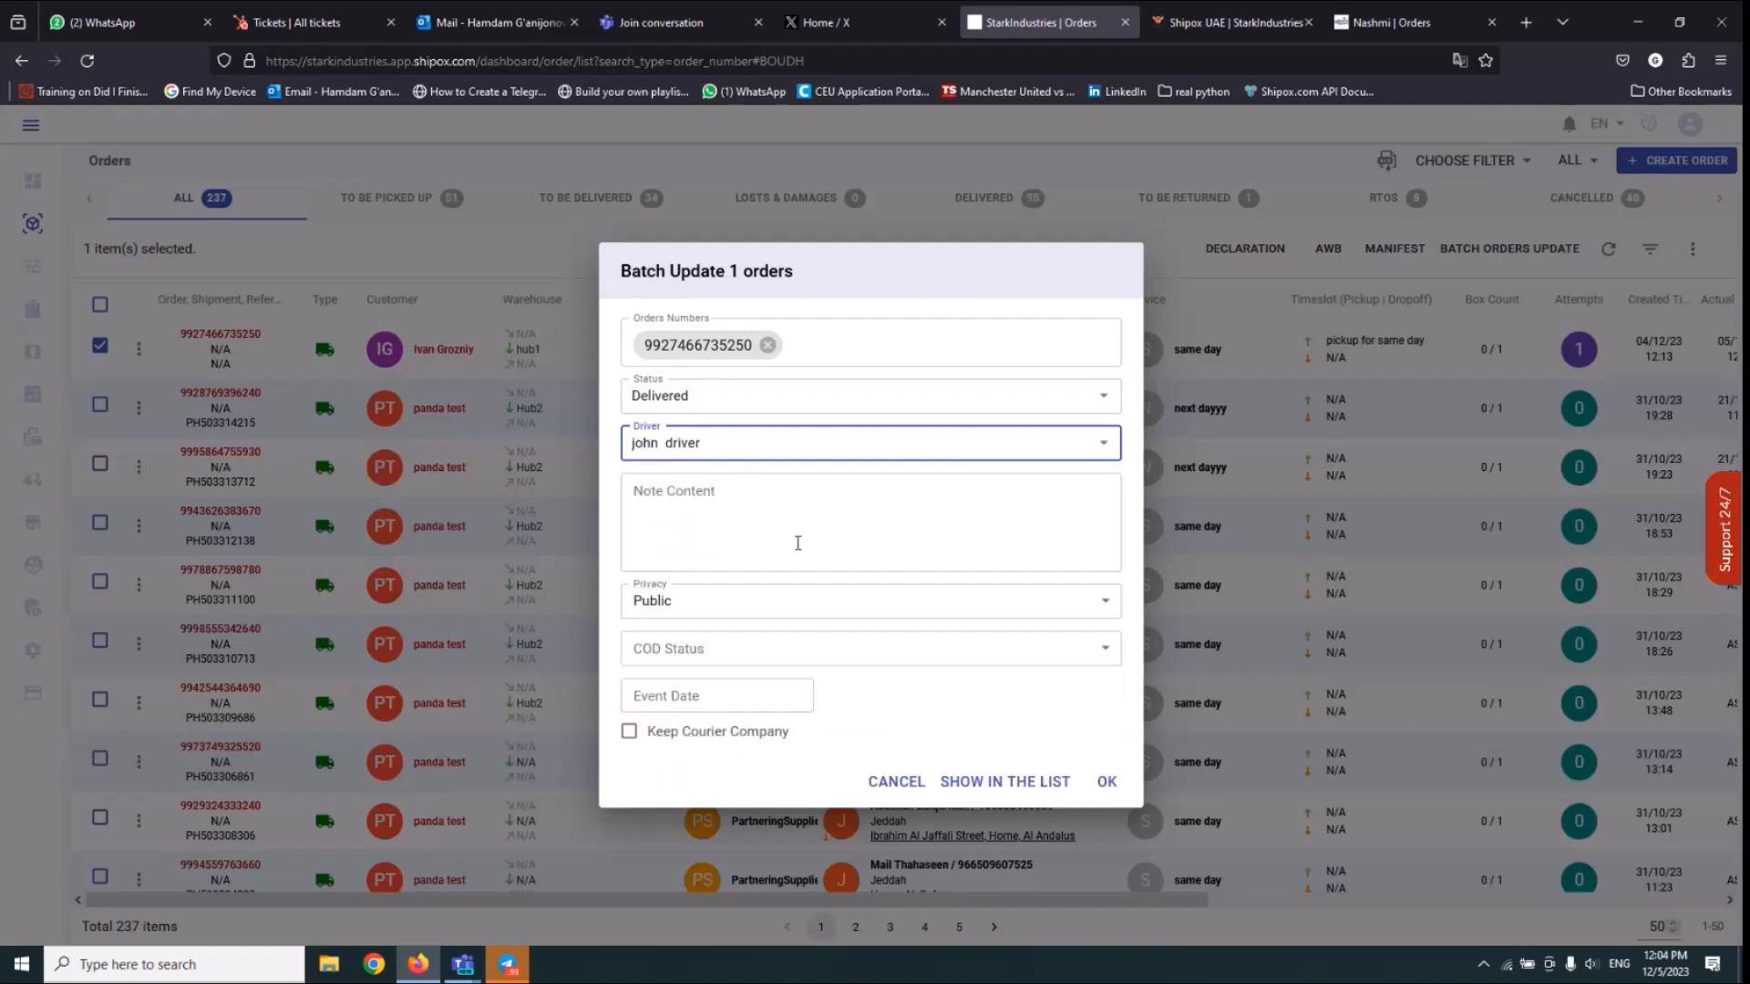
{"action": "left_click", "coordinate": [1106, 781]}
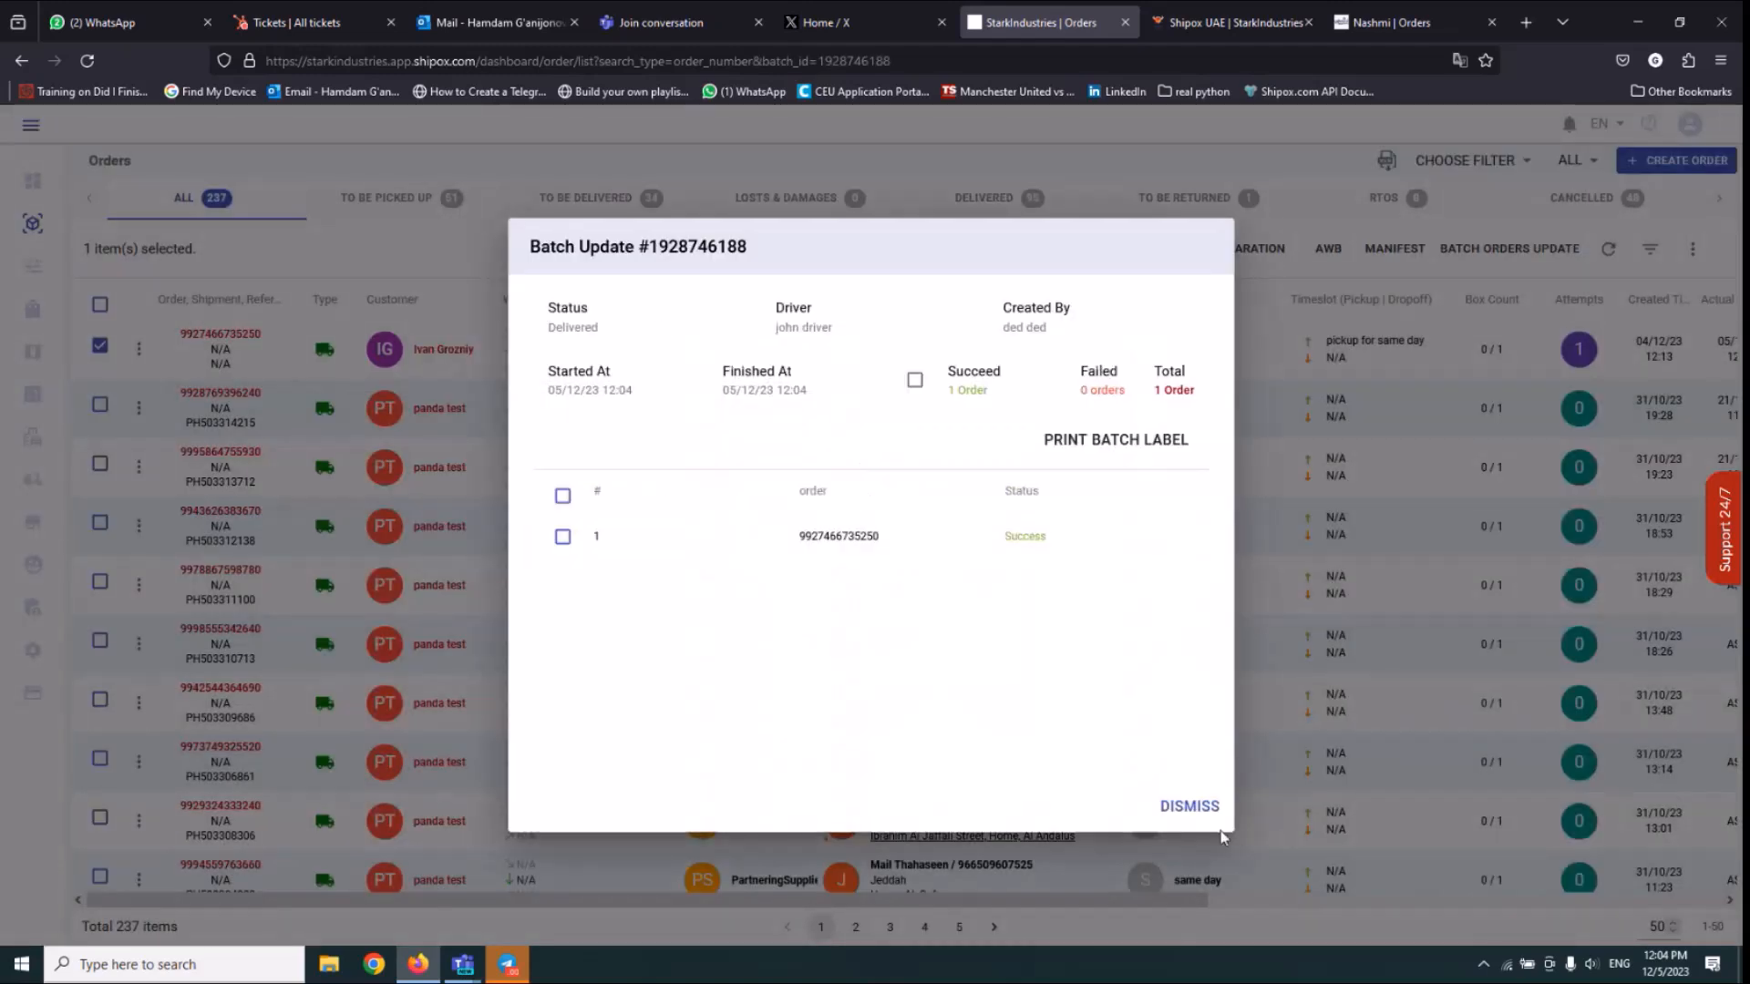
Dismiss the batch result and review the first order's payment info for the service fees and cash on delivery.
{"action": "left_click", "coordinate": [1181, 805]}
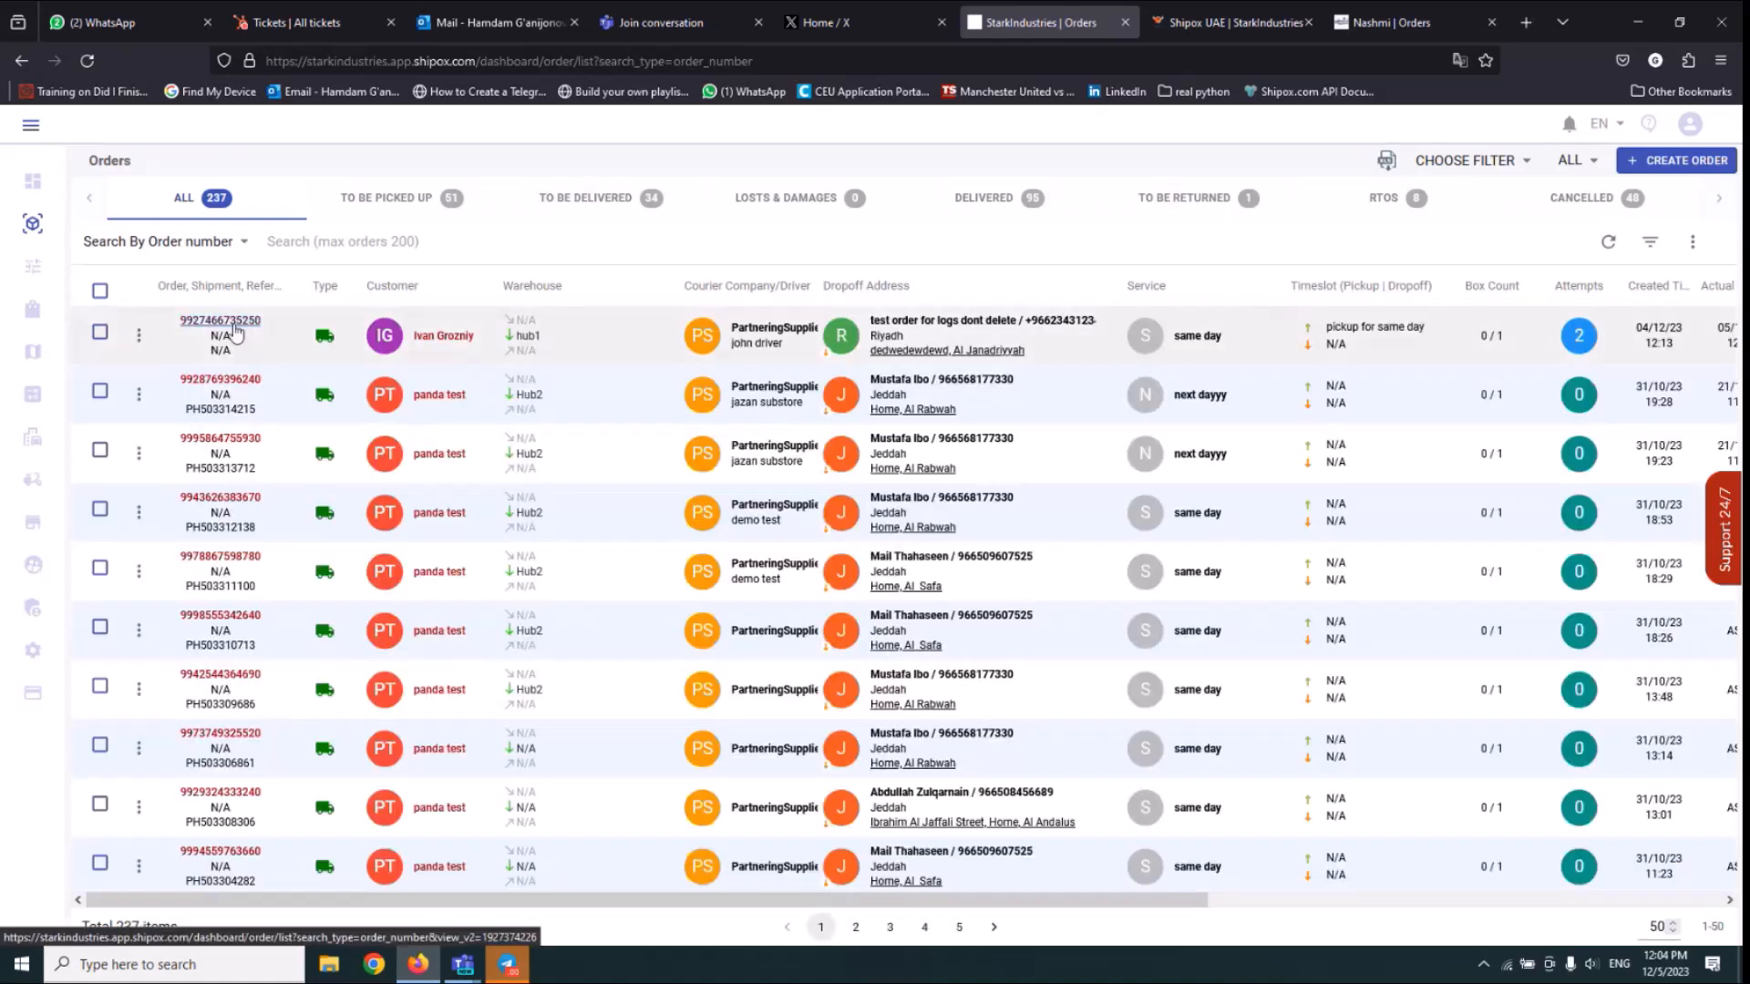
{"action": "left_click", "coordinate": [234, 330]}
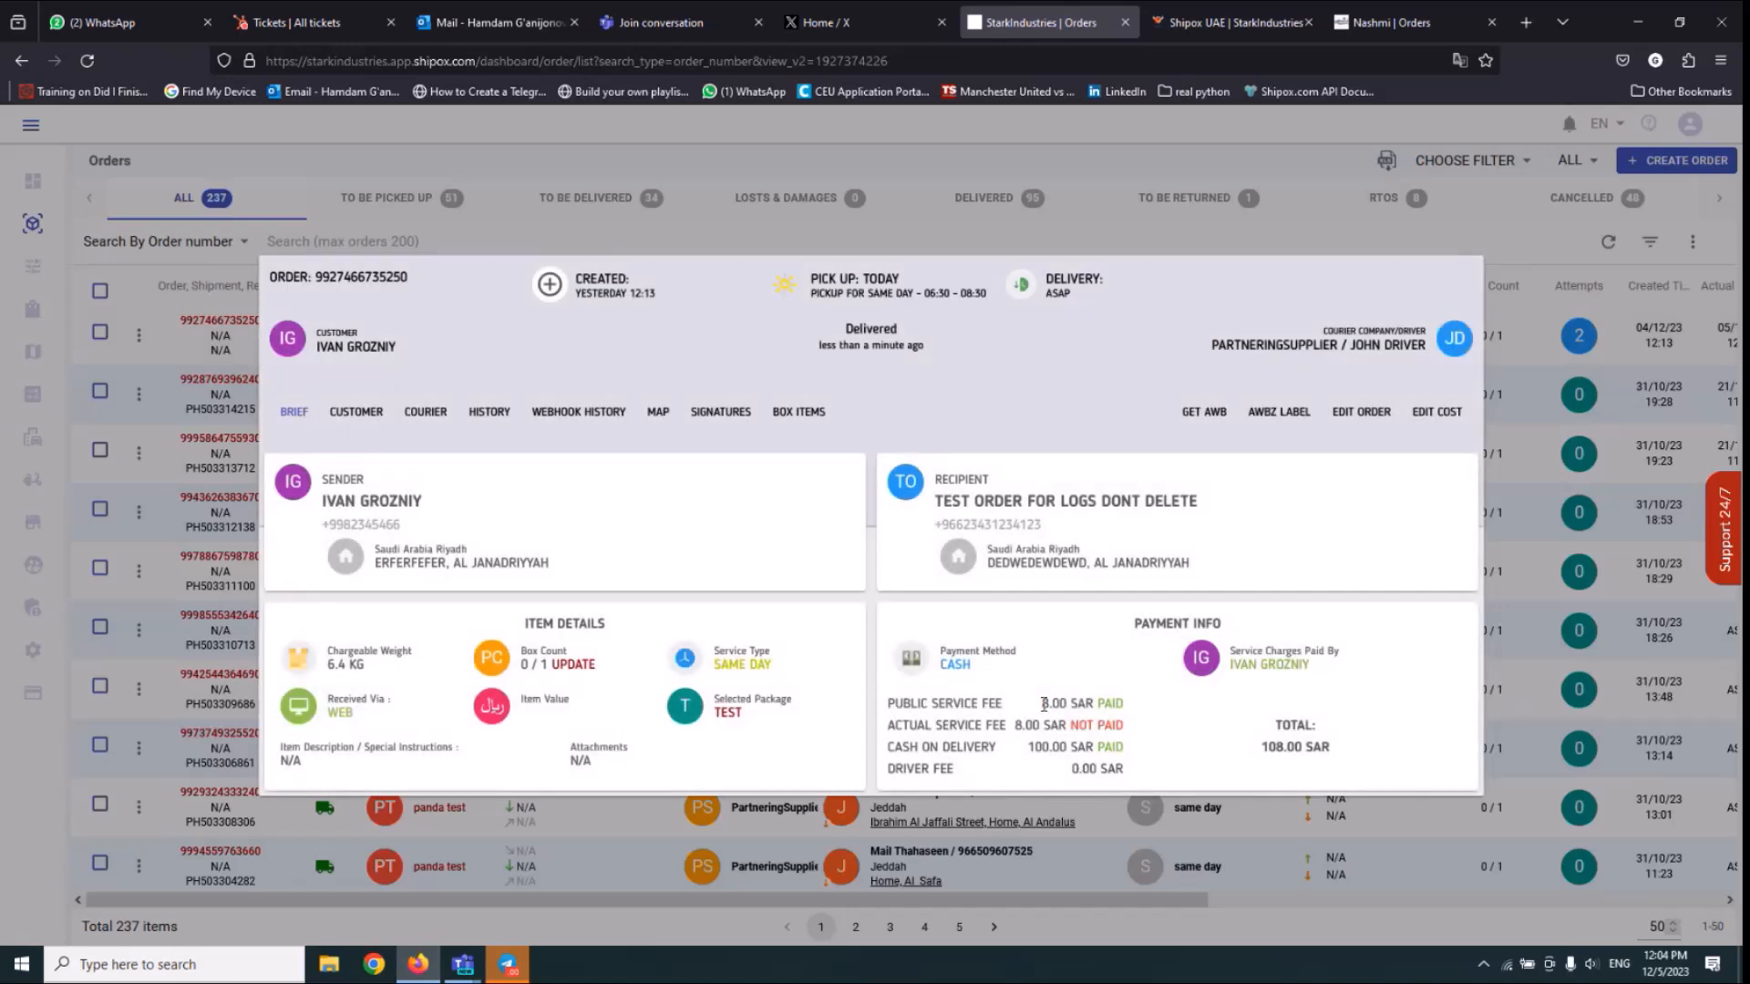
{"action": "left_click_drag", "start_coordinate": [1028, 760], "coordinate": [1133, 737]}
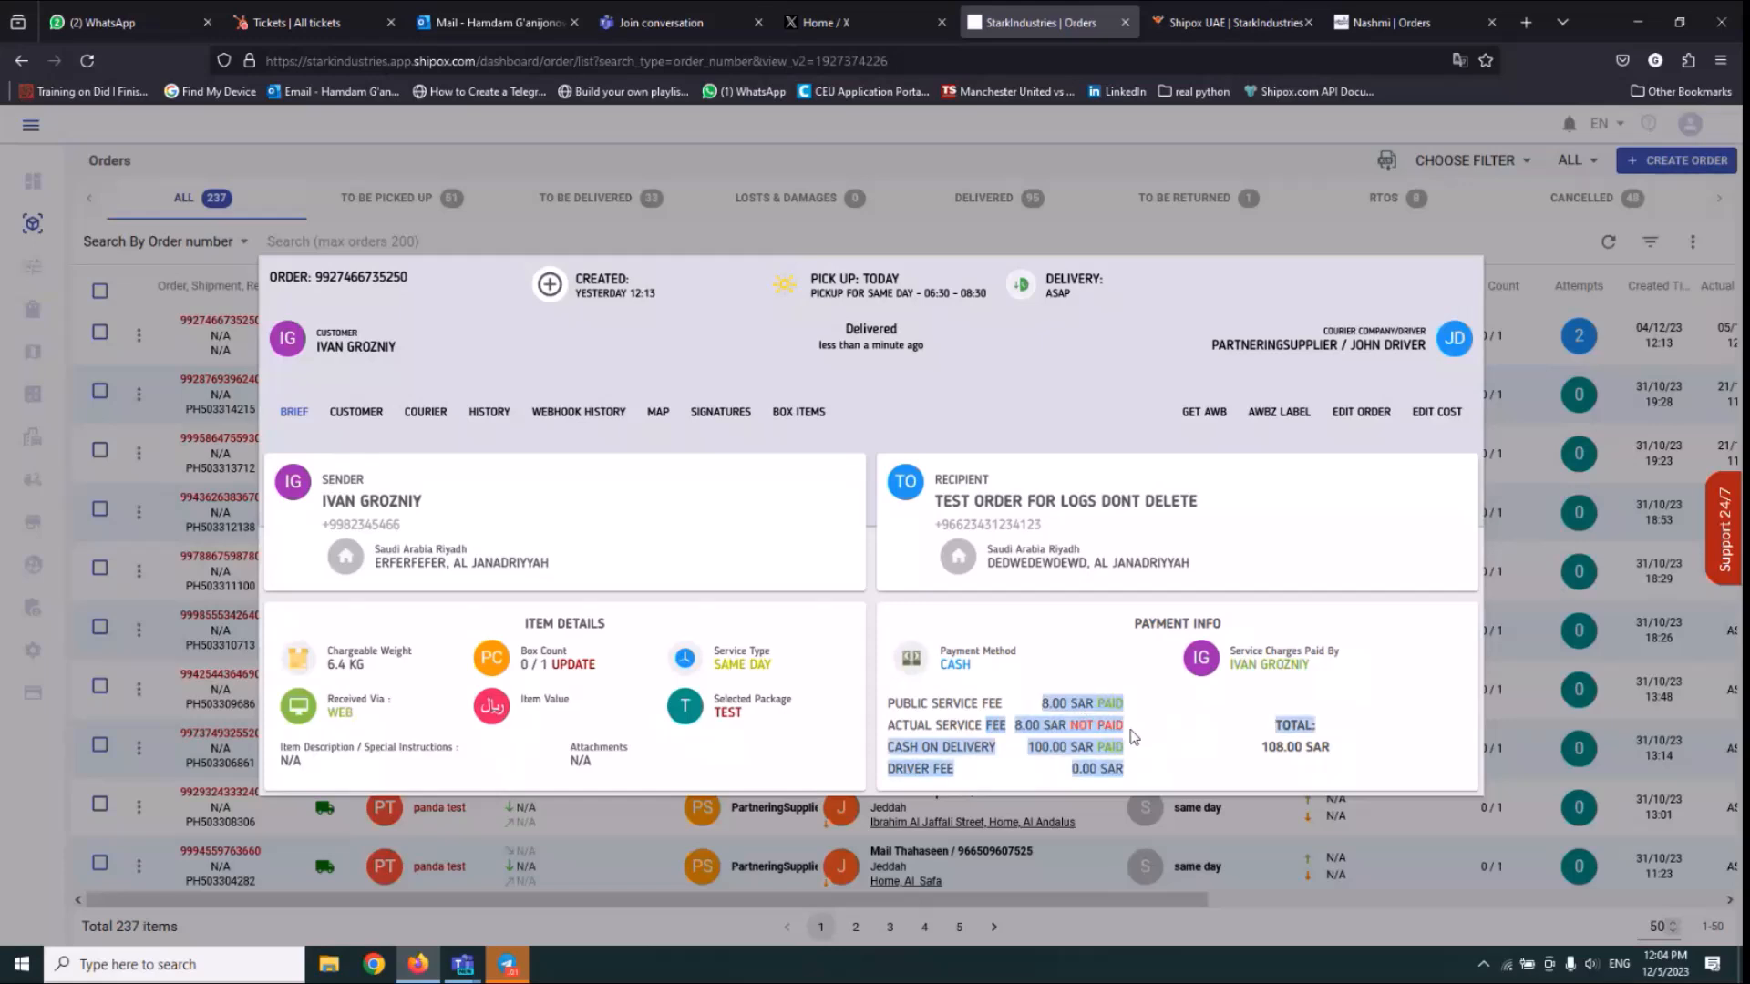
{"action": "left_click", "coordinate": [1062, 720]}
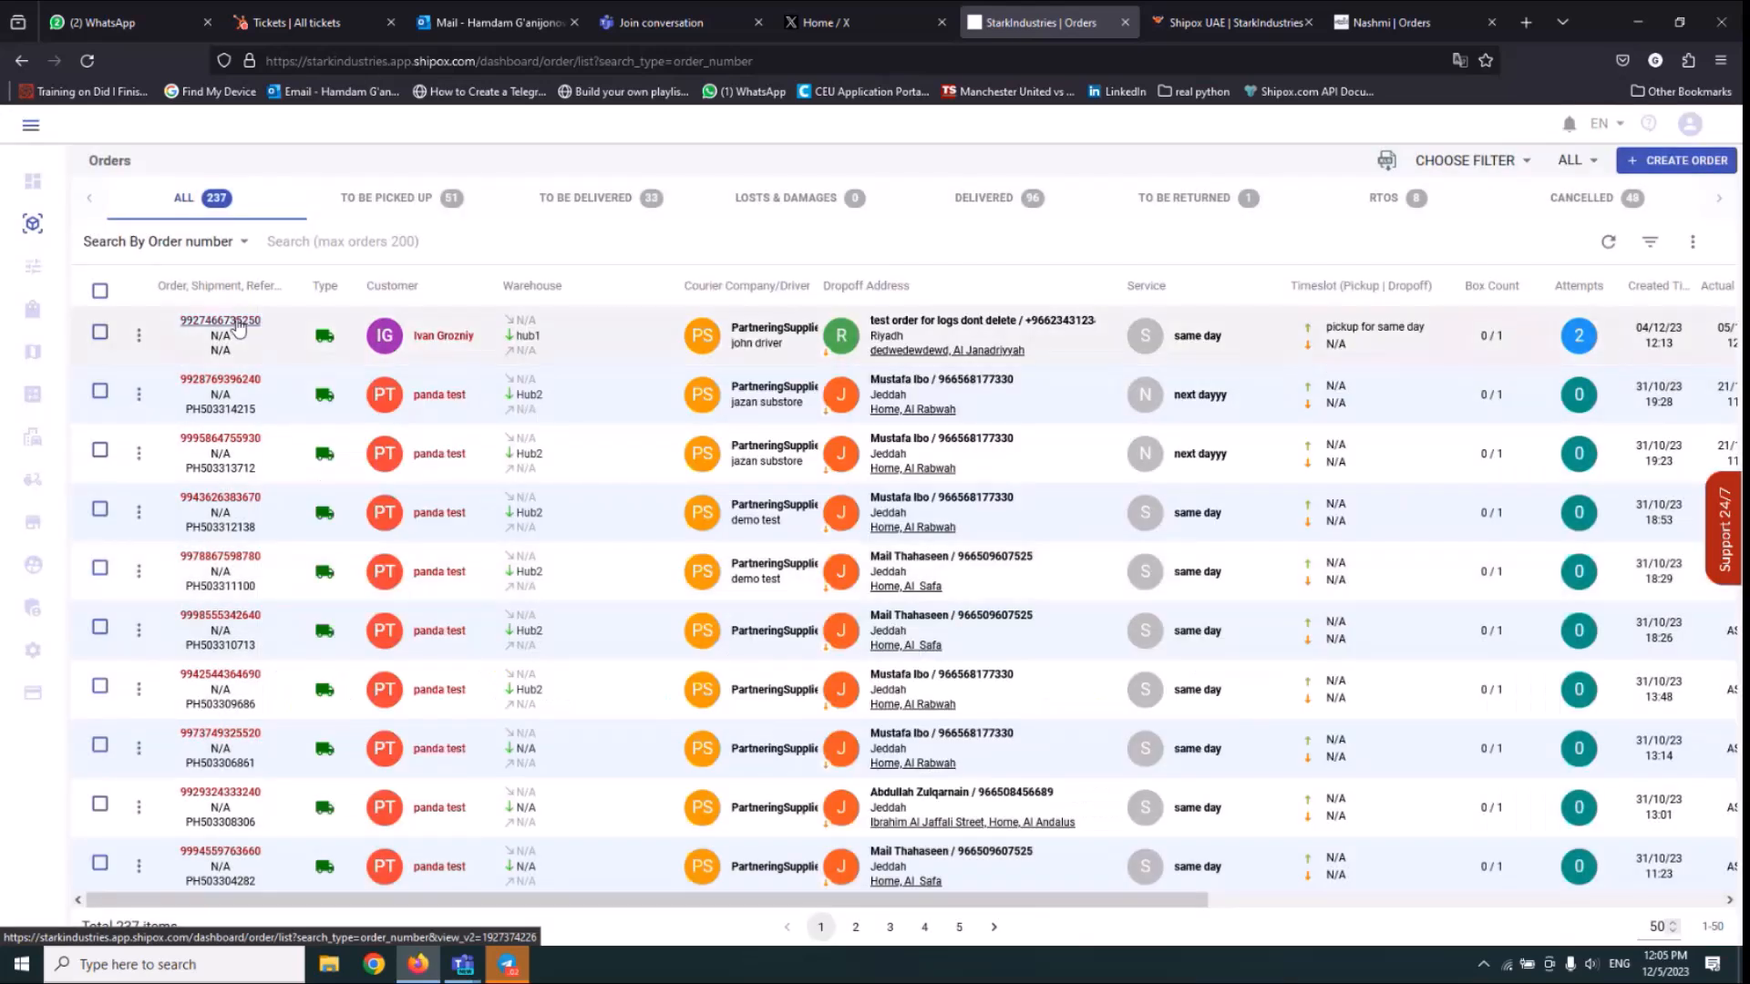
{"action": "left_click", "coordinate": [239, 327]}
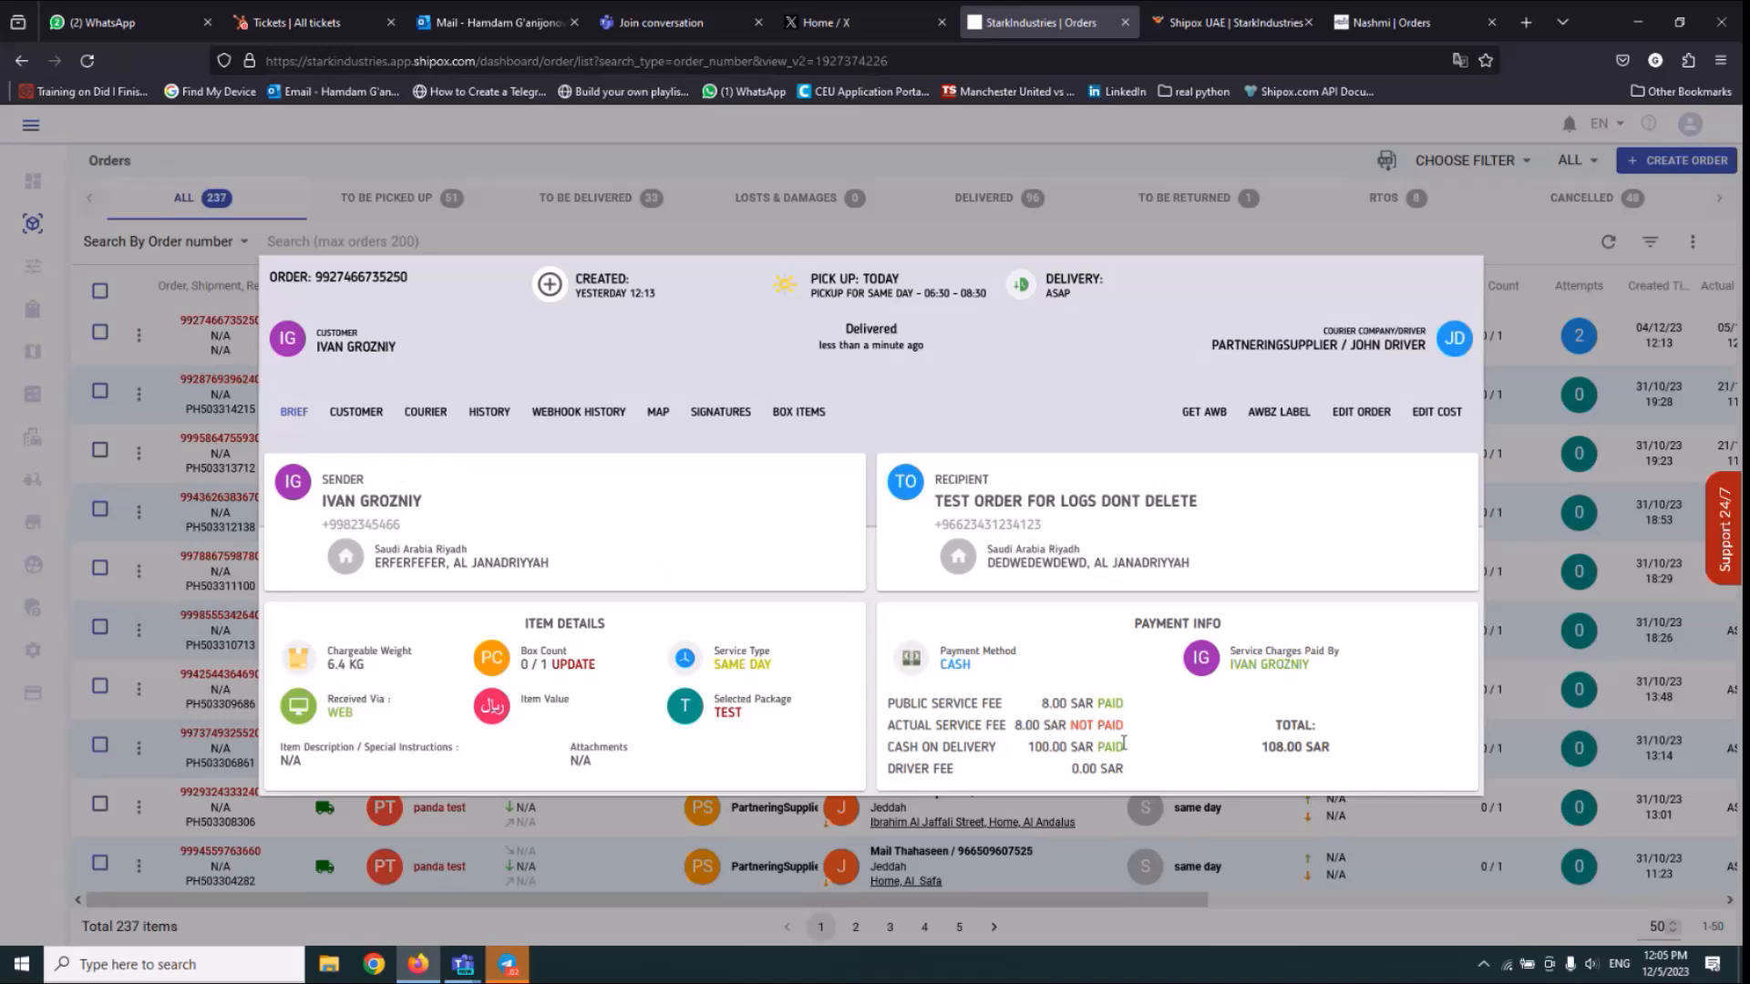
{"action": "key", "text": "Escape"}
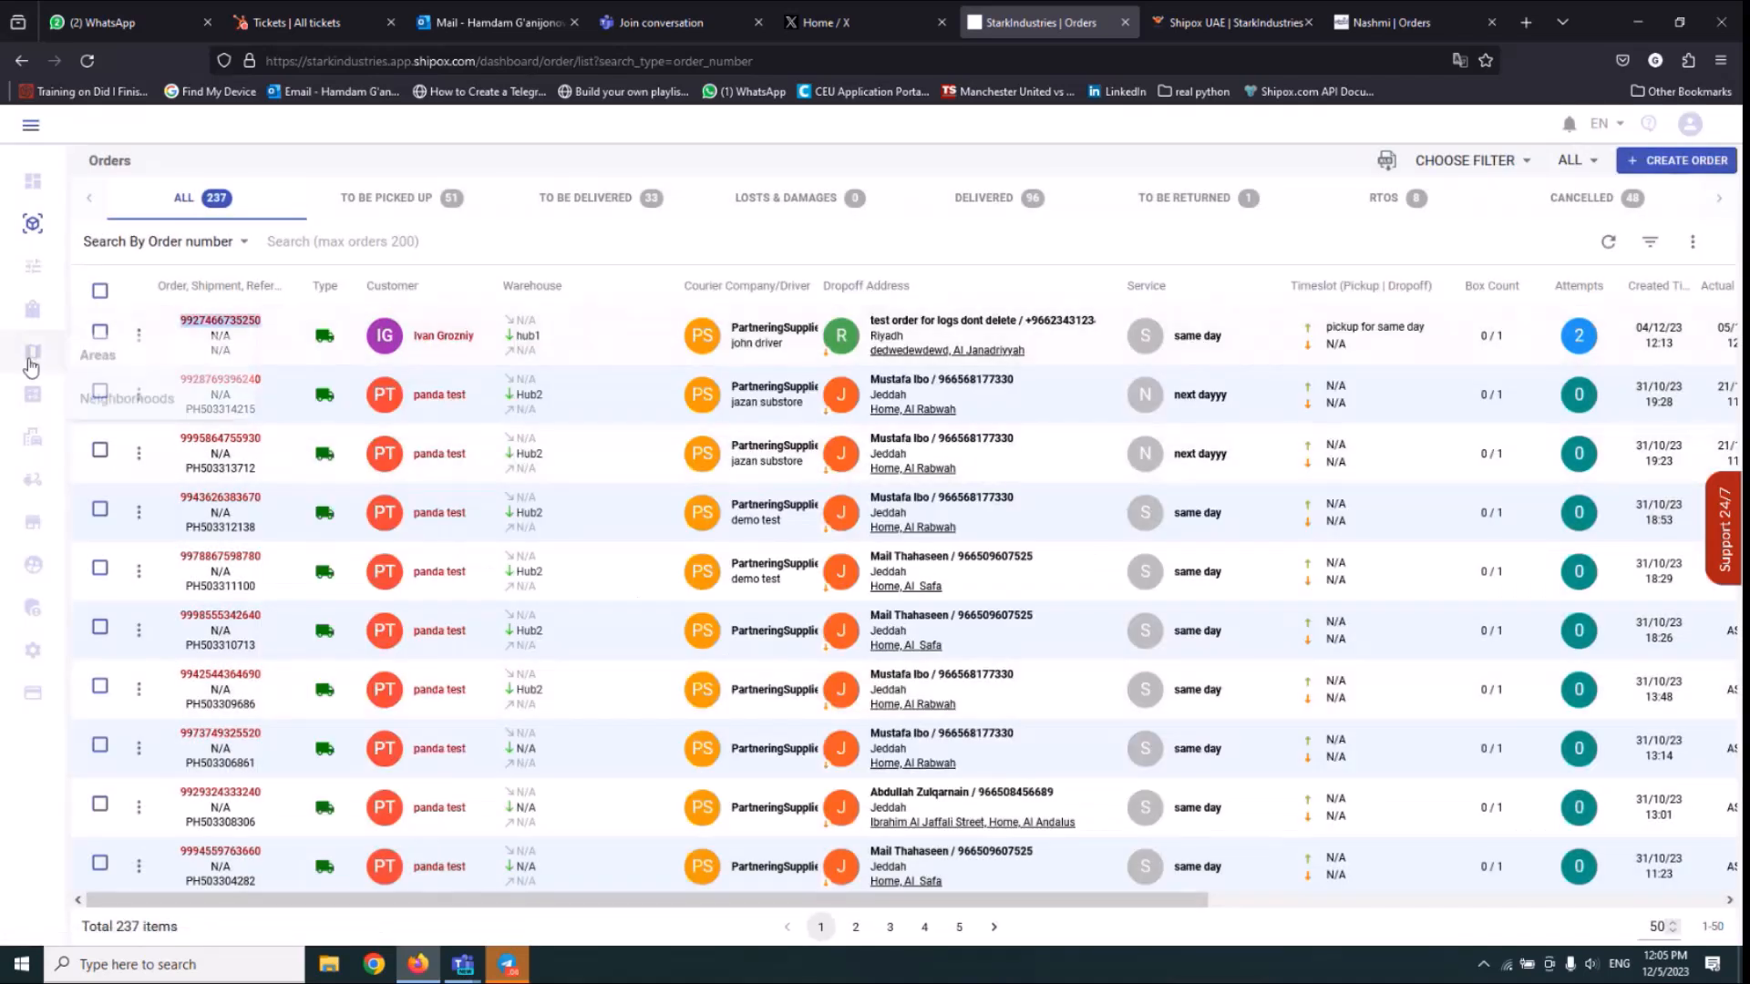
Search Finance Orders for the delivered order using its order number.
{"action": "mouse_move", "coordinate": [33, 394]}
{"action": "left_click", "coordinate": [109, 396]}
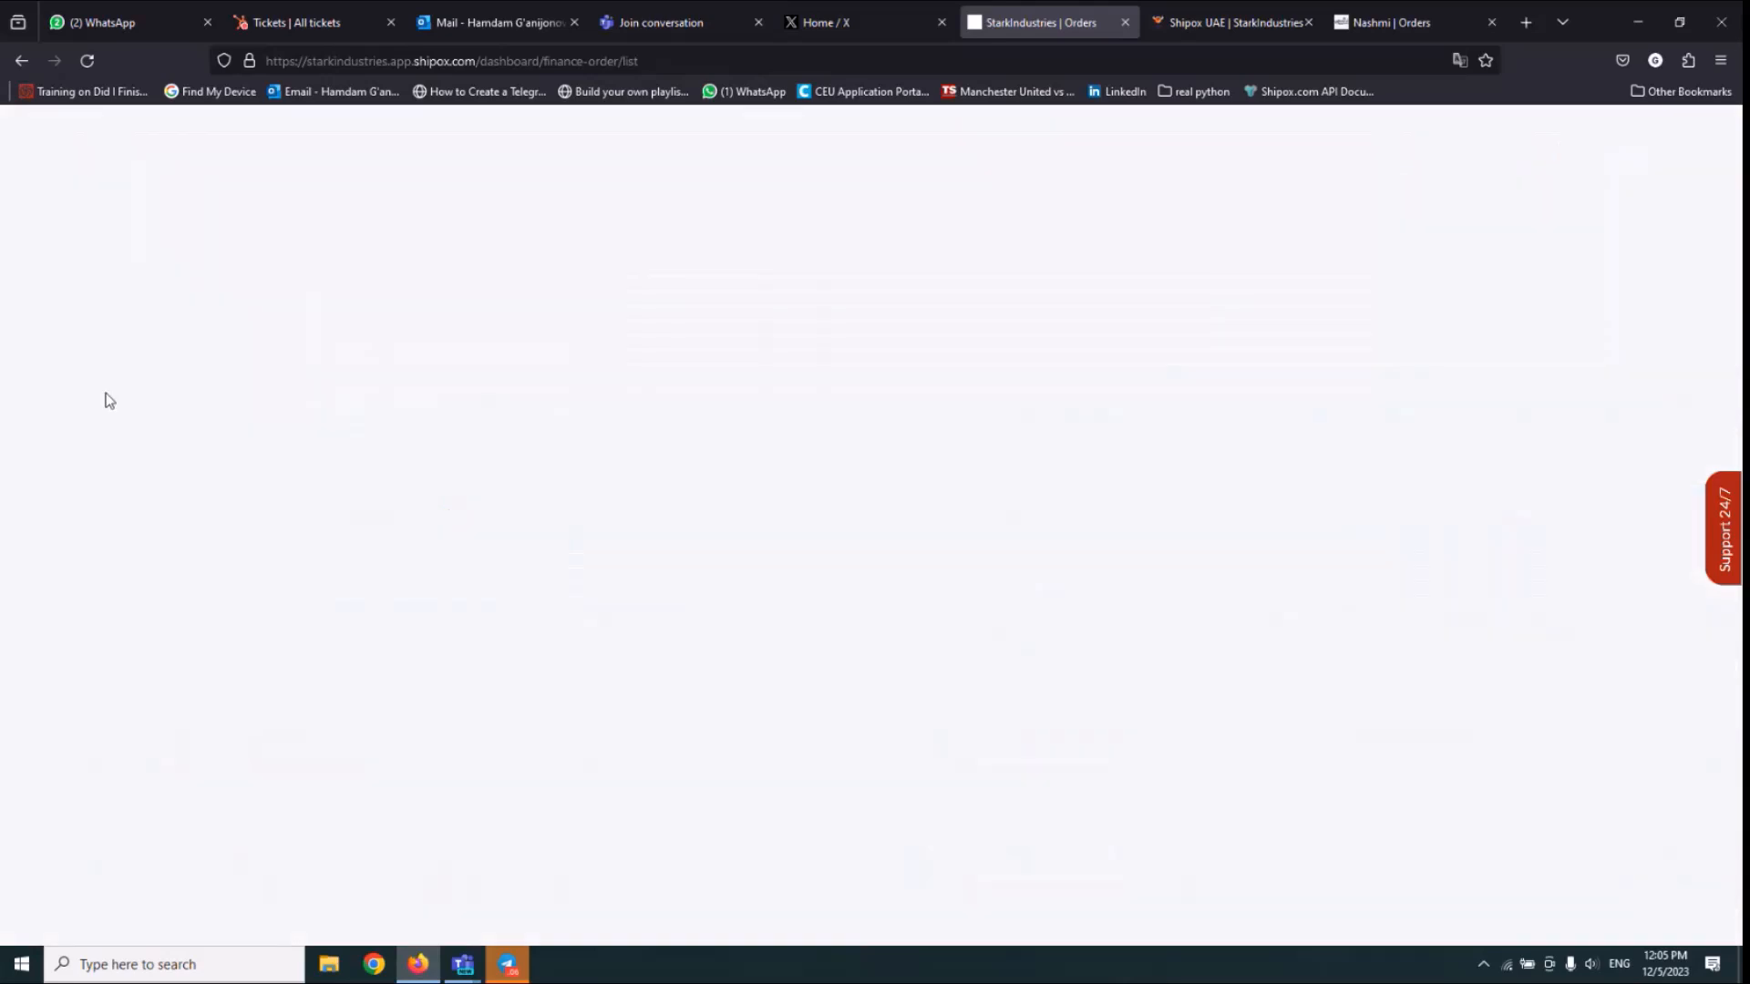
{"action": "left_click", "coordinate": [347, 240]}
{"action": "key", "text": "ctrl+v"}
{"action": "key", "text": "Return"}
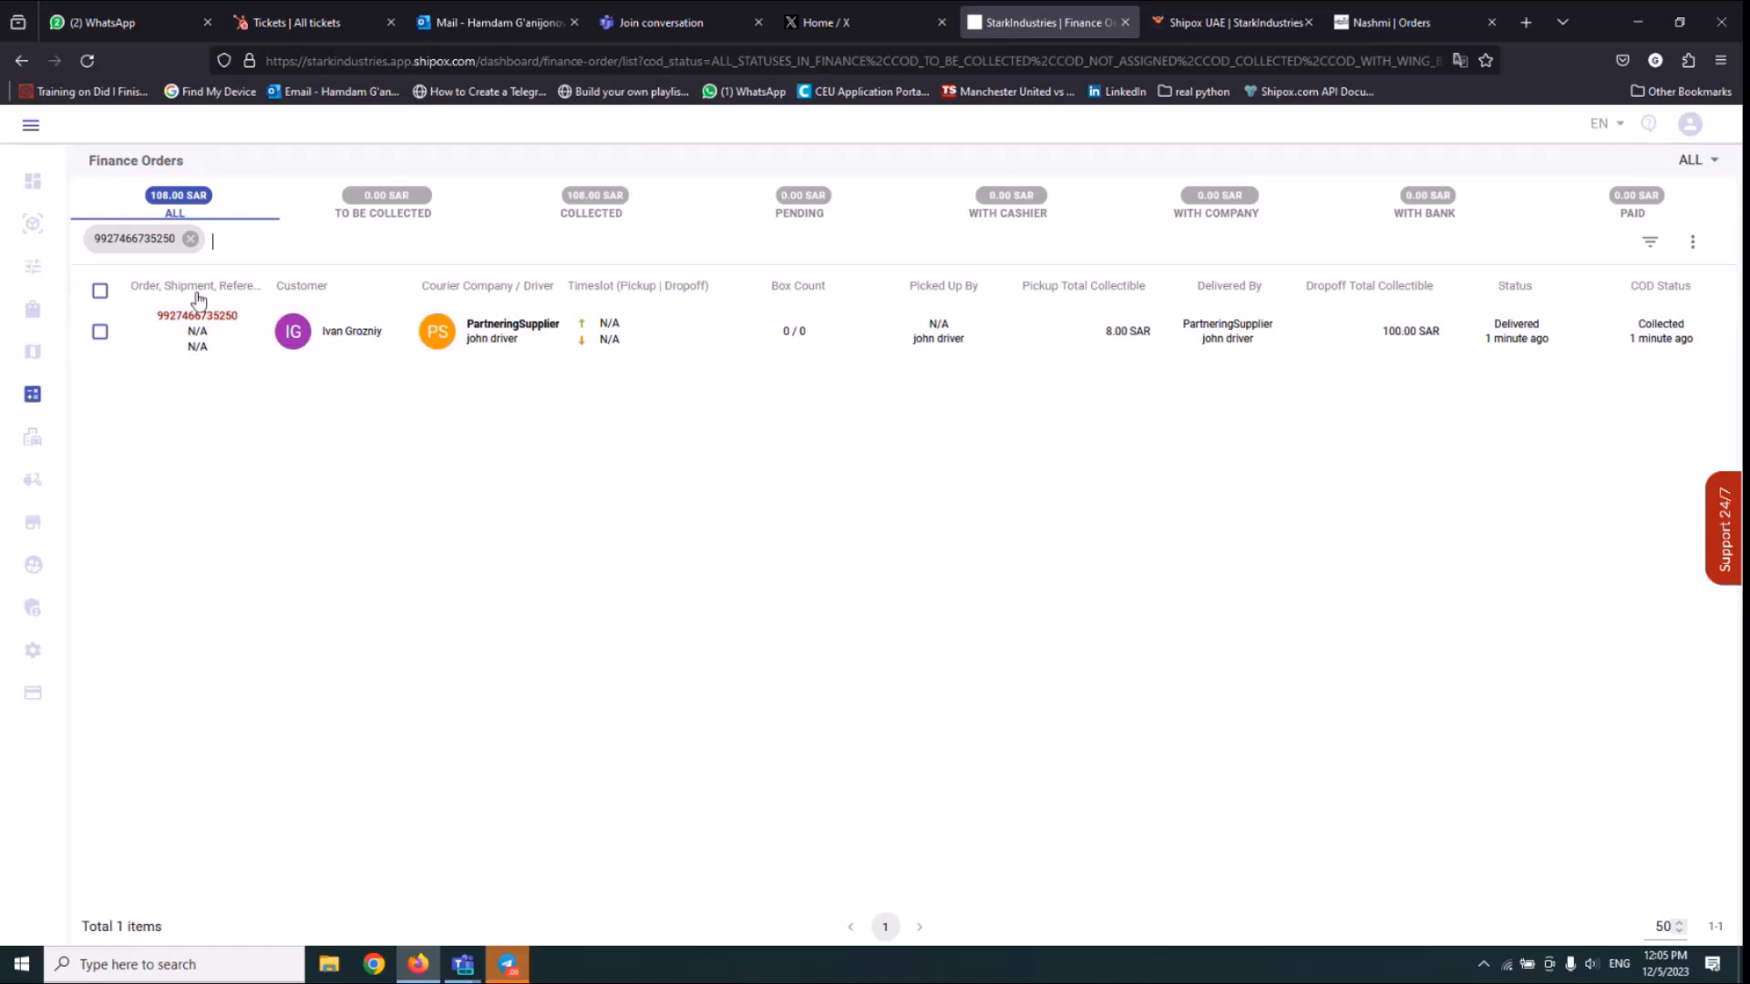
Open the Driver Liability details of the driver who delivered the order.
{"action": "mouse_move", "coordinate": [25, 405]}
{"action": "left_click", "coordinate": [137, 563]}
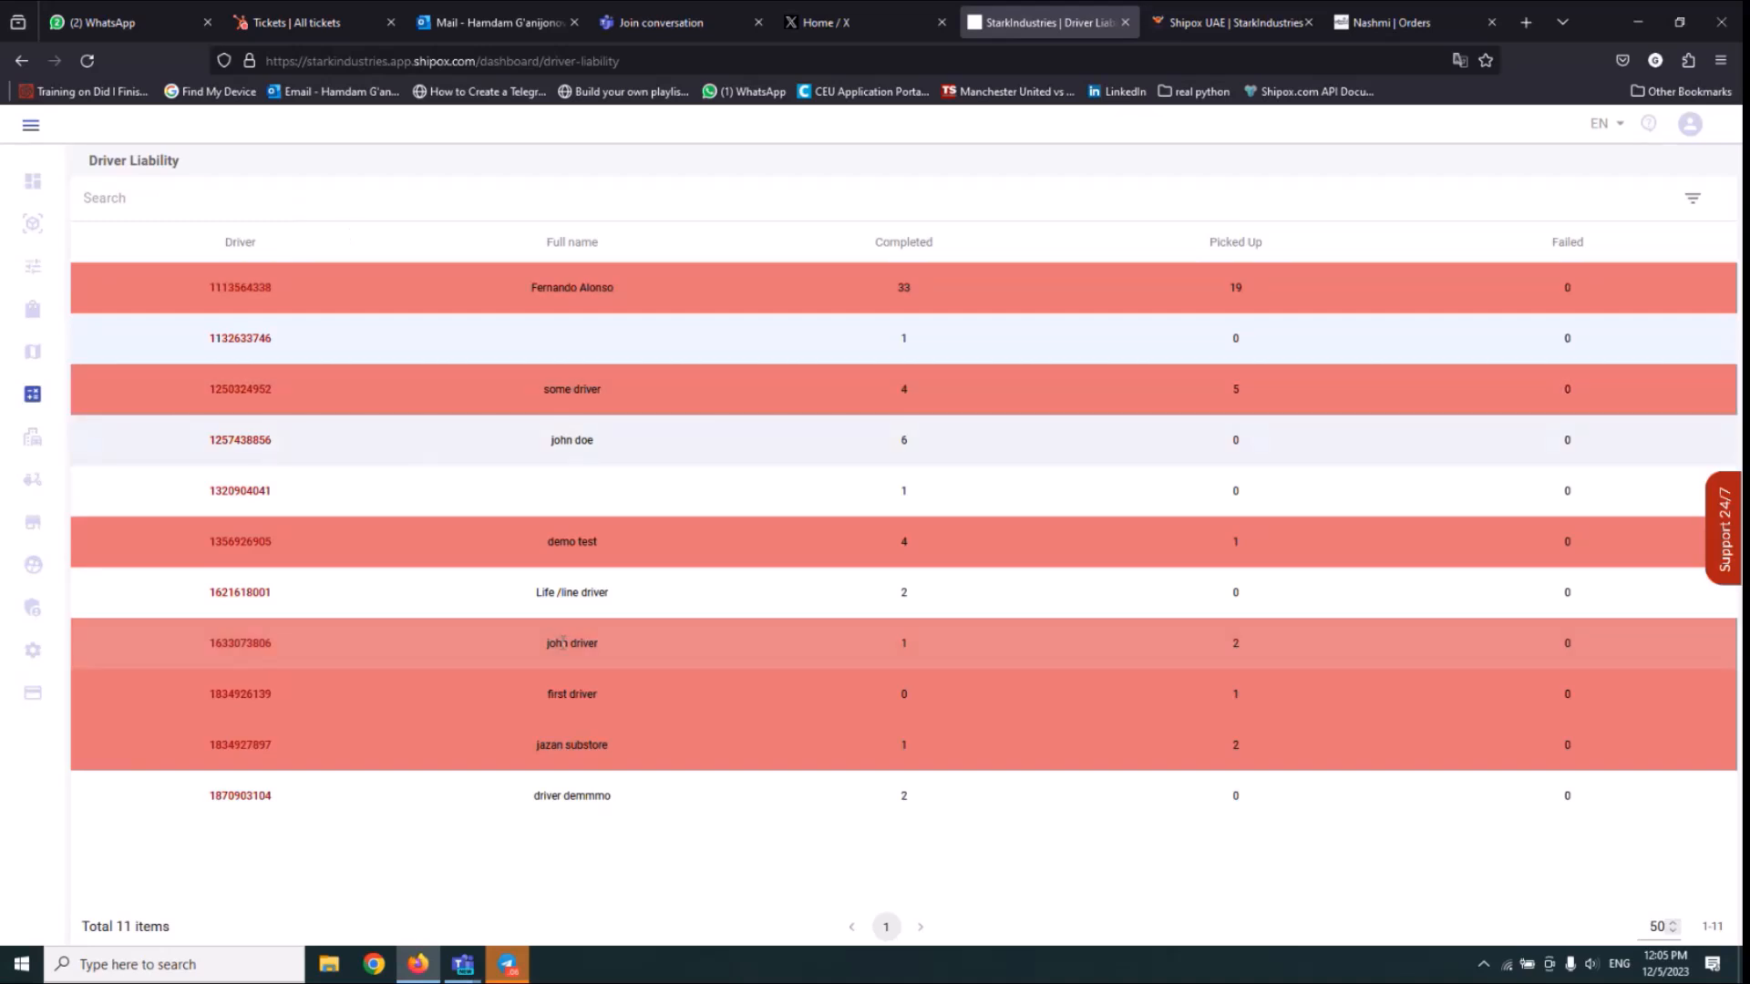
{"action": "left_click", "coordinate": [248, 647]}
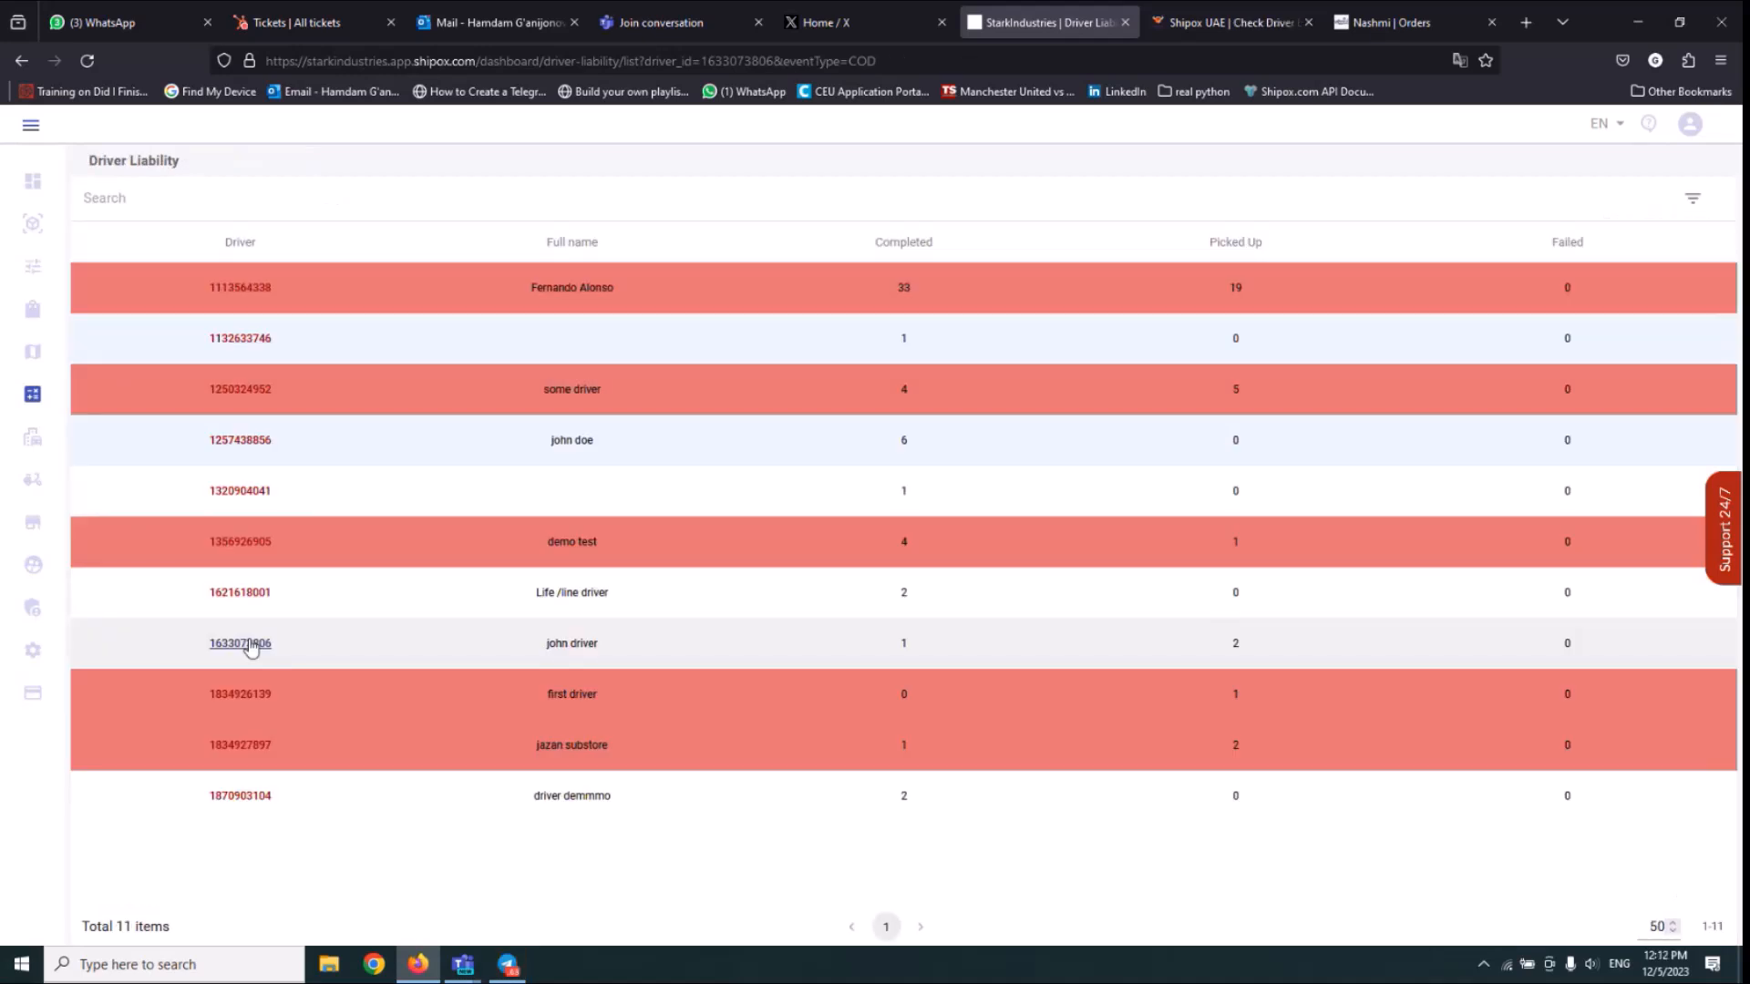
{"action": "left_click", "coordinate": [250, 644]}
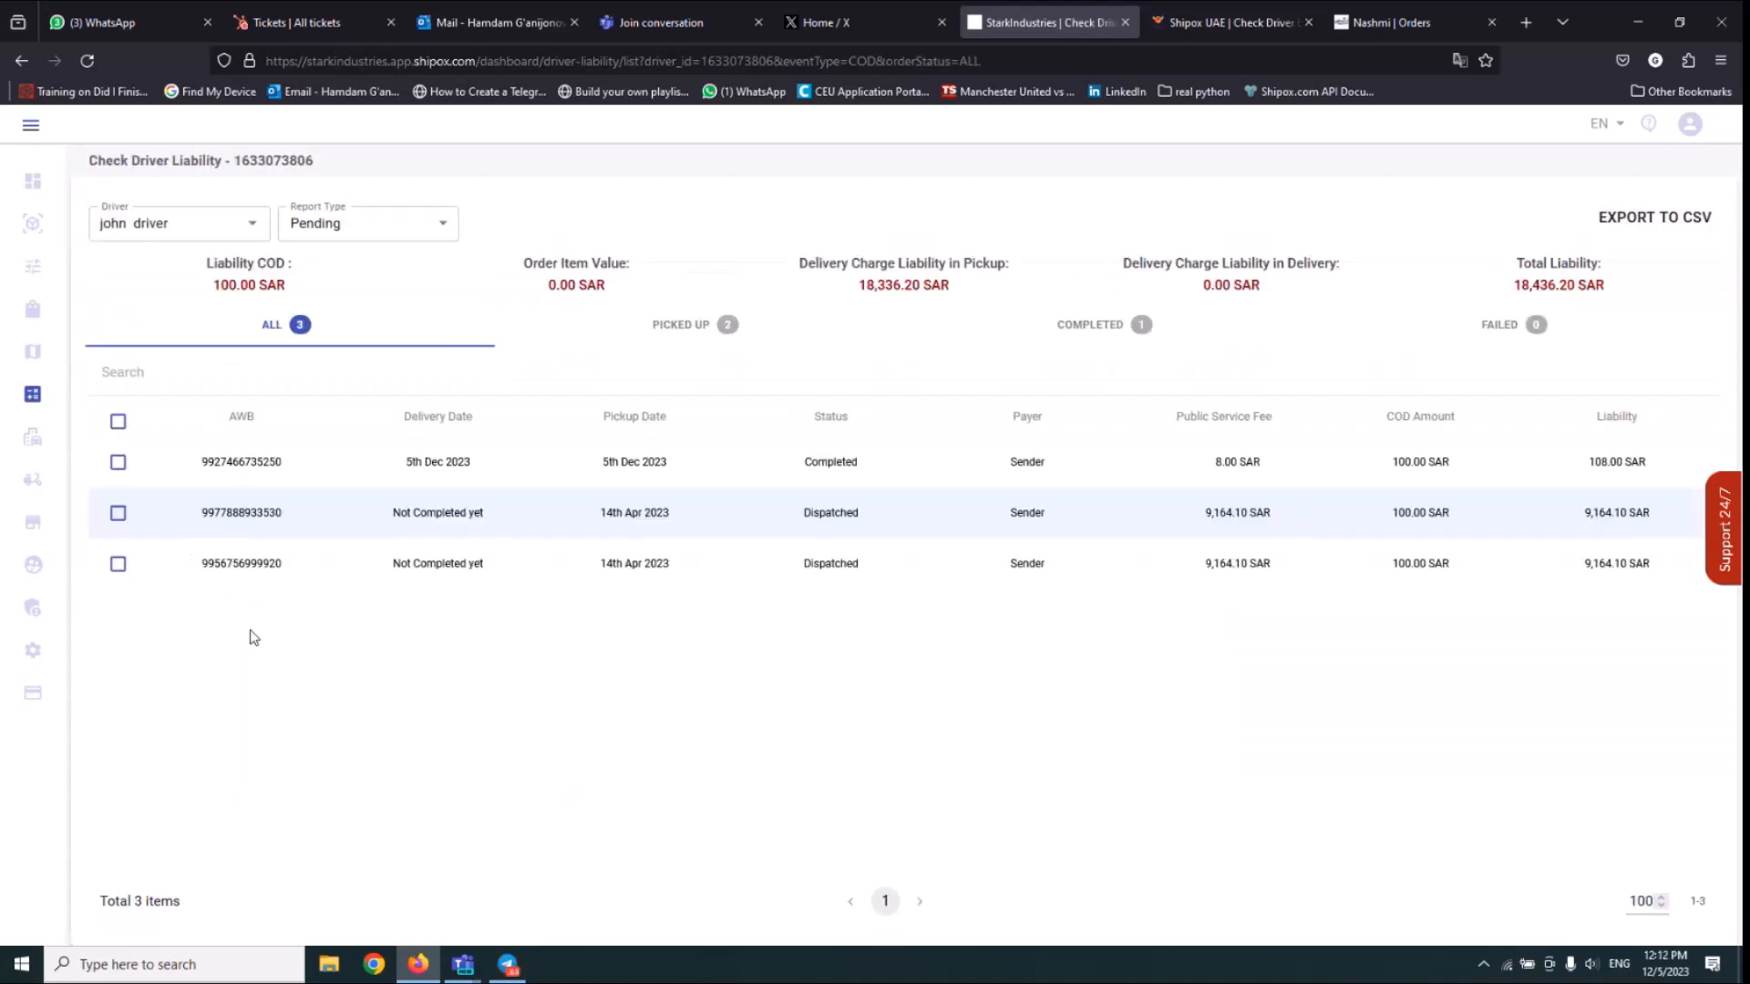
Filter the driver's pending liabilities by the delivered order's number.
{"action": "left_click", "coordinate": [118, 462]}
{"action": "left_click", "coordinate": [118, 481]}
{"action": "left_click", "coordinate": [217, 374]}
{"action": "key", "text": "ctrl+v"}
{"action": "key", "text": "Return"}
Update the filtered order's COD and delivery charge as with Cashier and submit the change.
{"action": "left_click", "coordinate": [118, 460]}
{"action": "left_click", "coordinate": [1644, 386]}
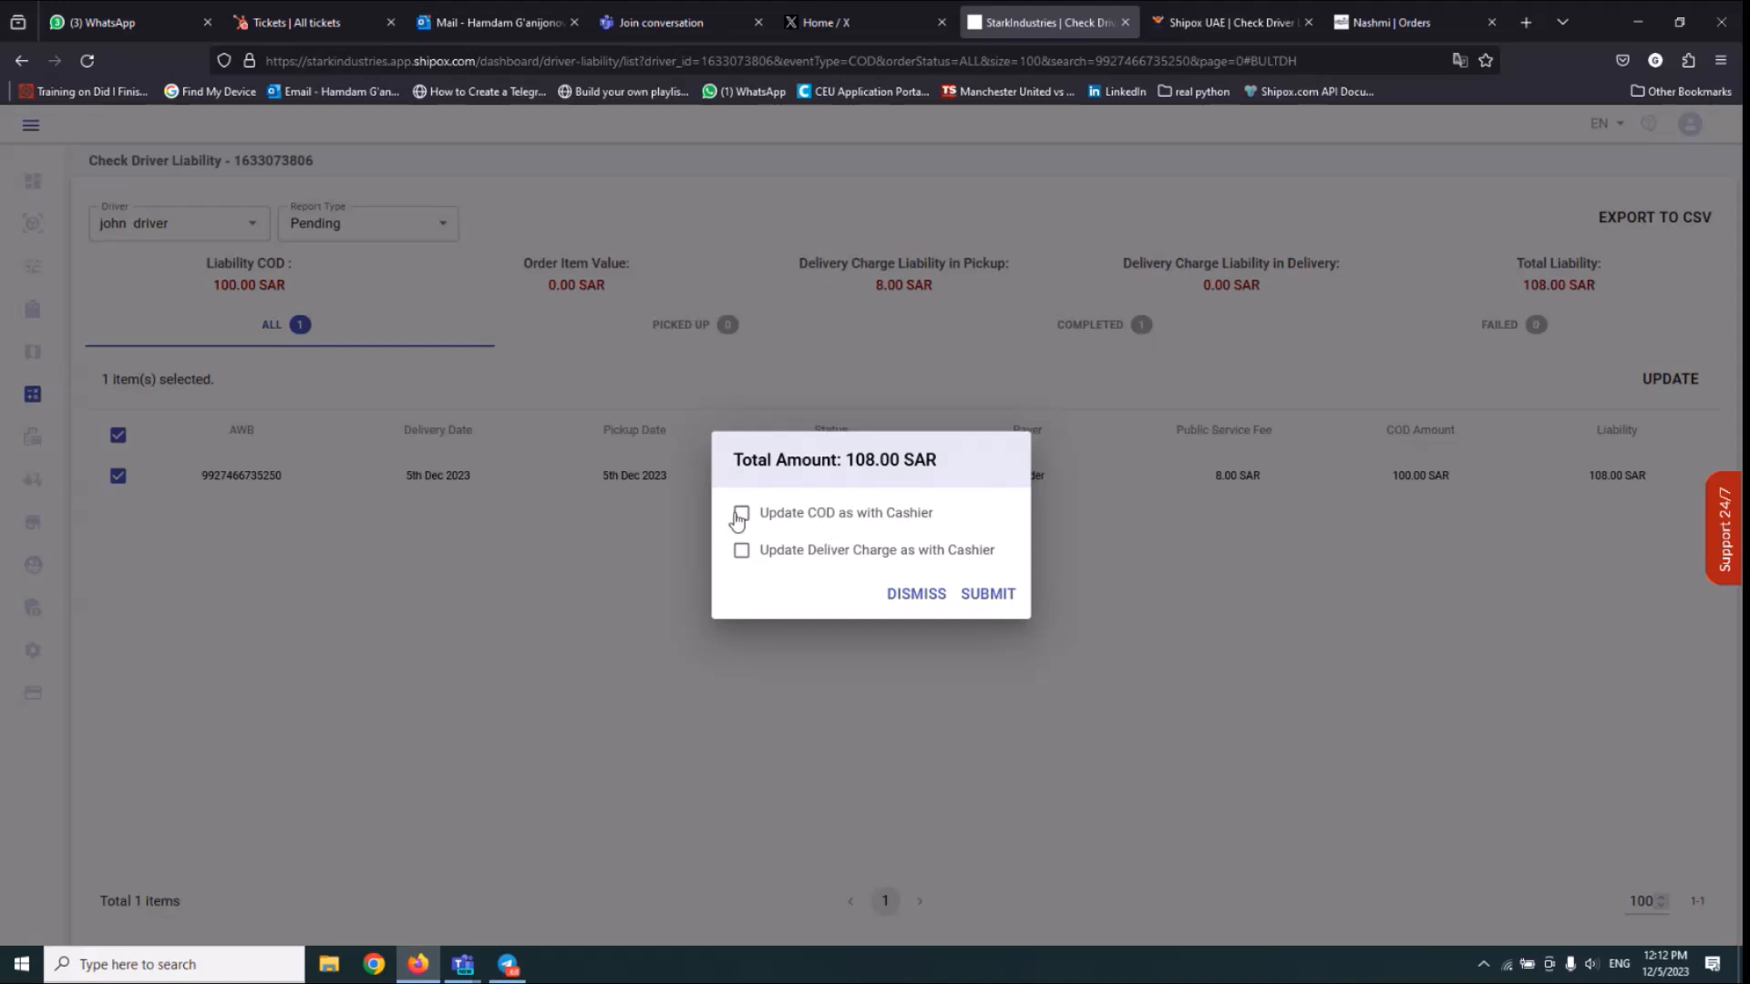
{"action": "left_click", "coordinate": [740, 515]}
{"action": "left_click", "coordinate": [976, 593]}
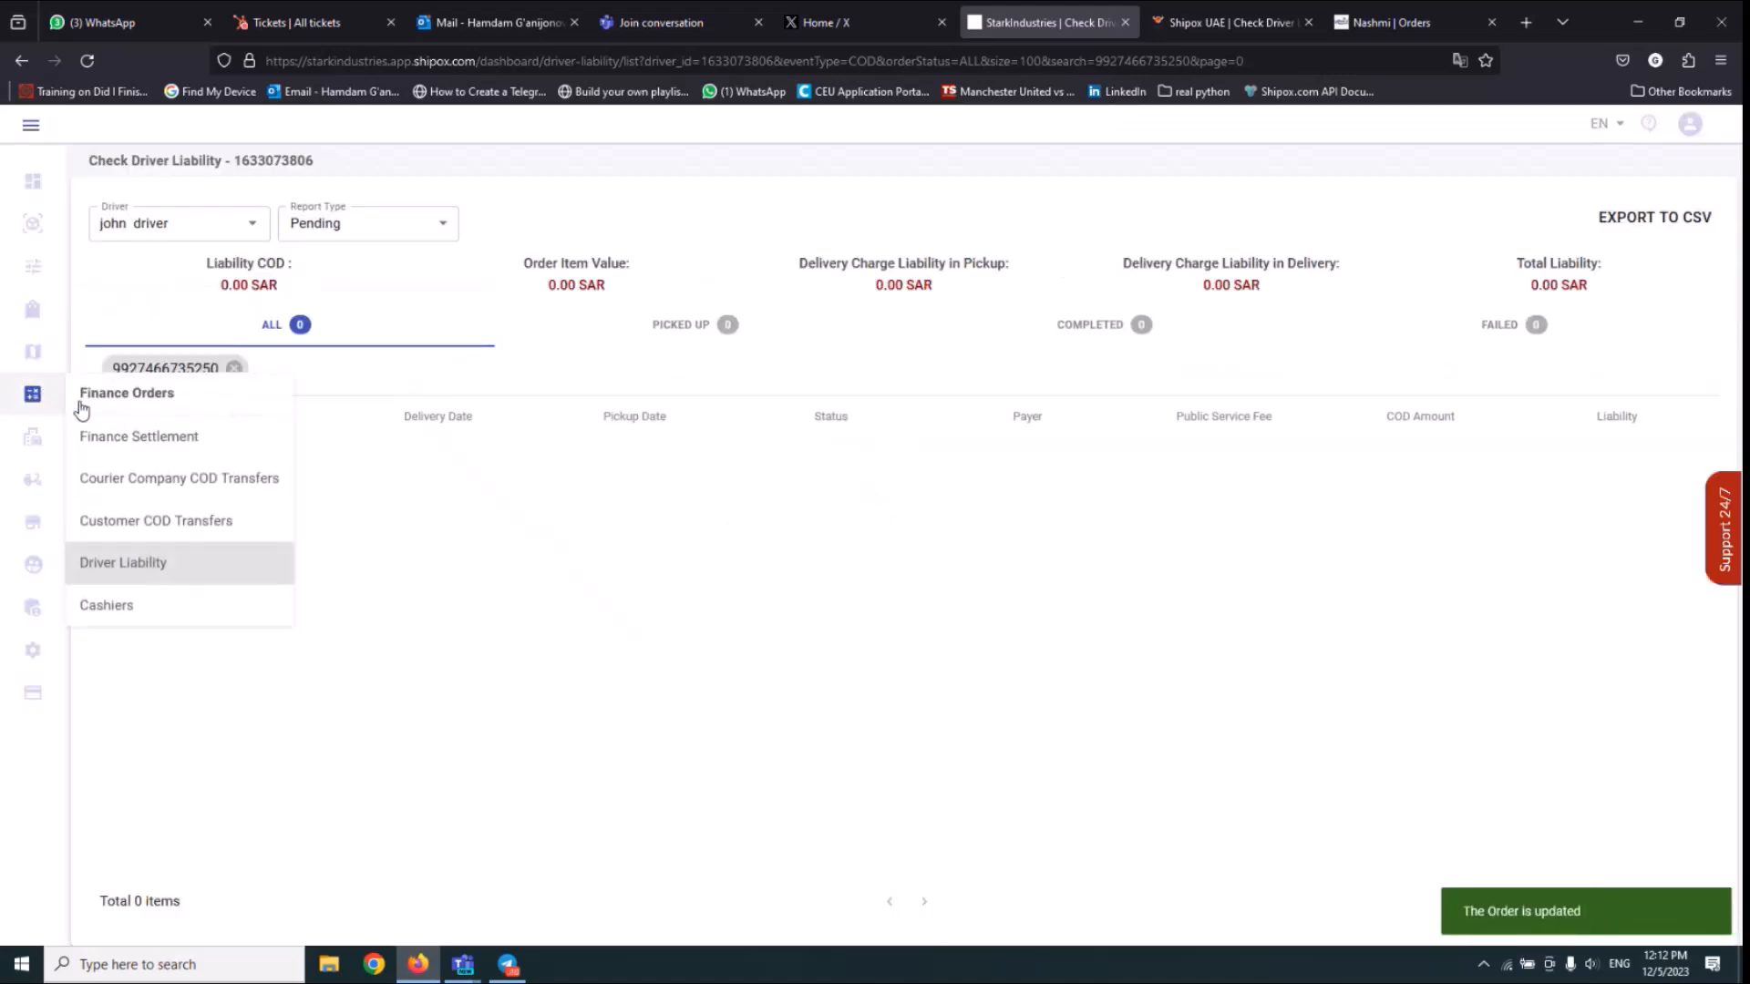
Search Finance Orders for the delivered order by its number and view it among the With Cashier orders.
{"action": "left_click", "coordinate": [109, 400]}
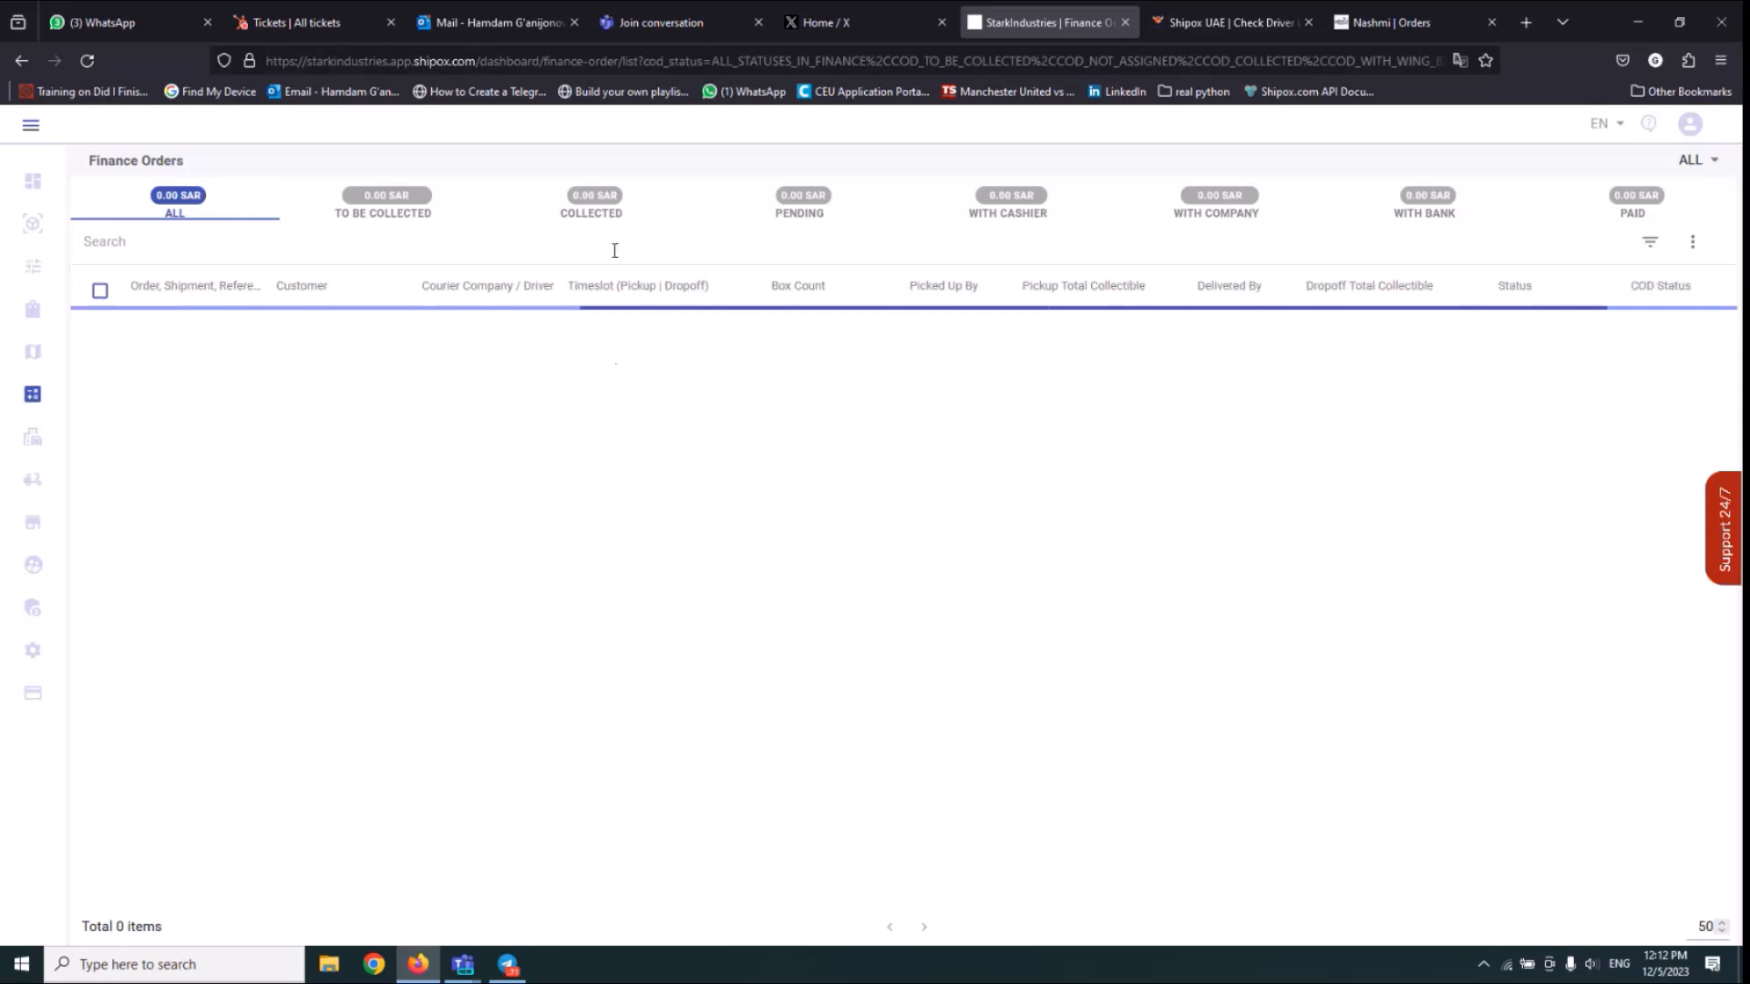
{"action": "key", "text": "ctrl+v"}
{"action": "key", "text": "Return"}
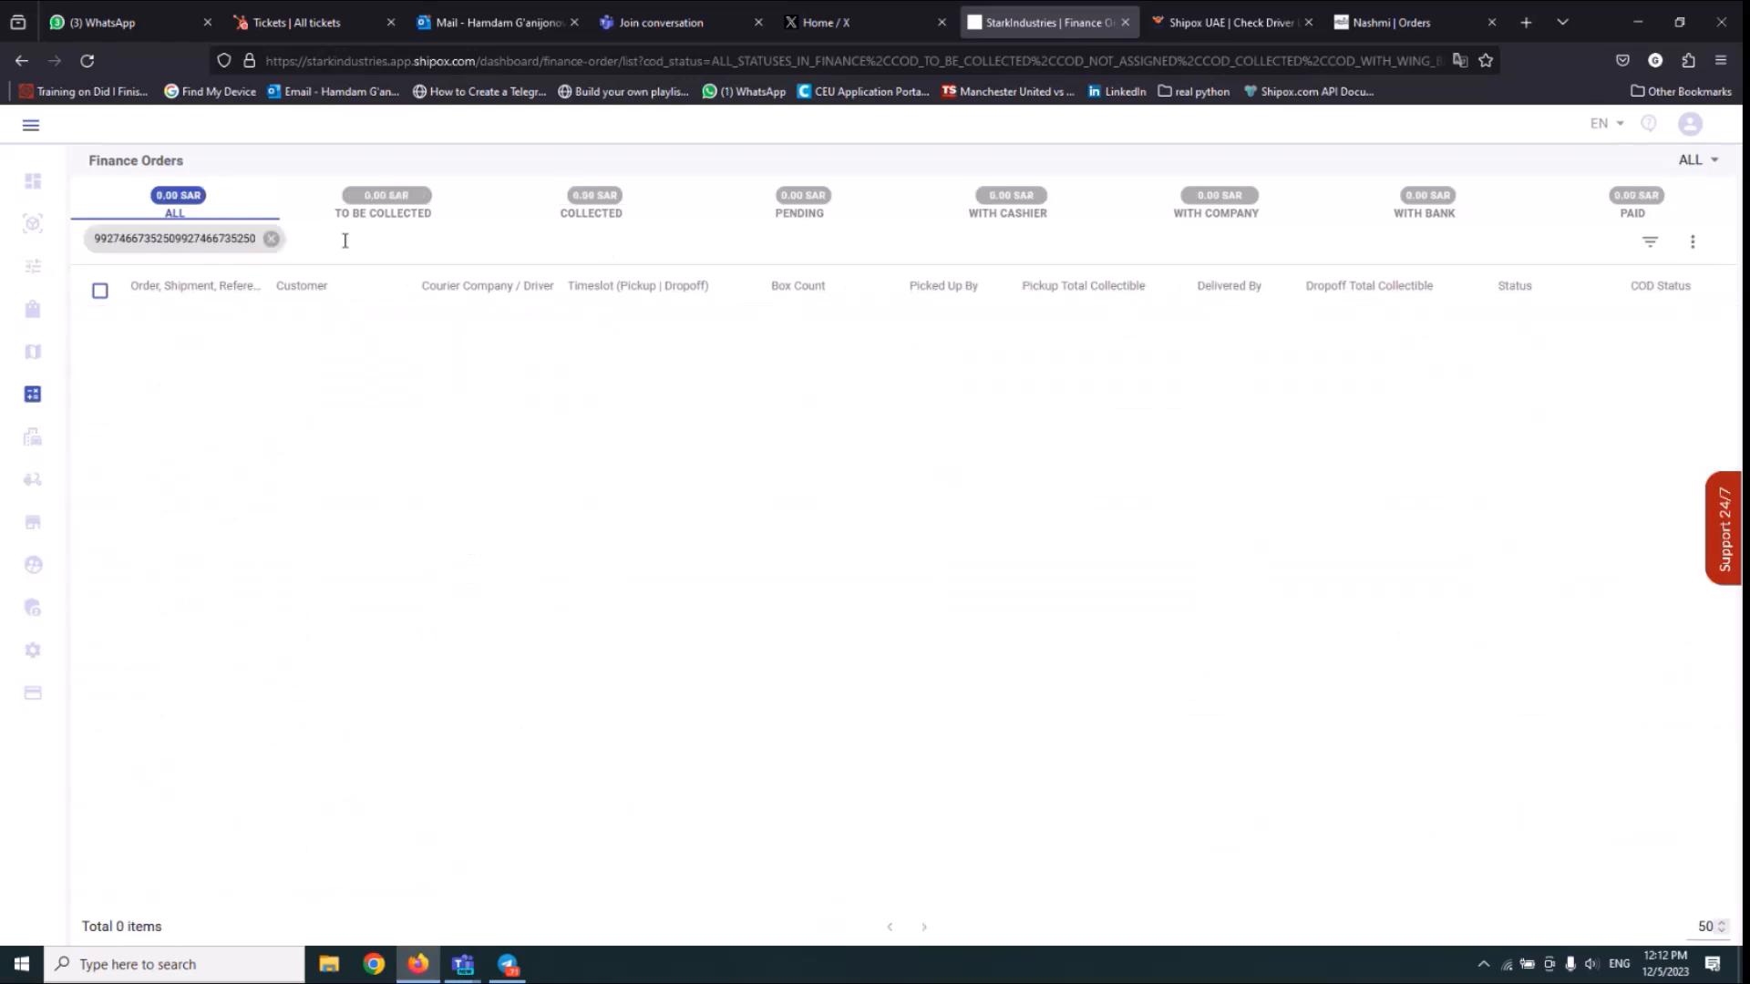
{"action": "left_click", "coordinate": [270, 239]}
{"action": "key", "text": "ctrl+v"}
{"action": "key", "text": "Return"}
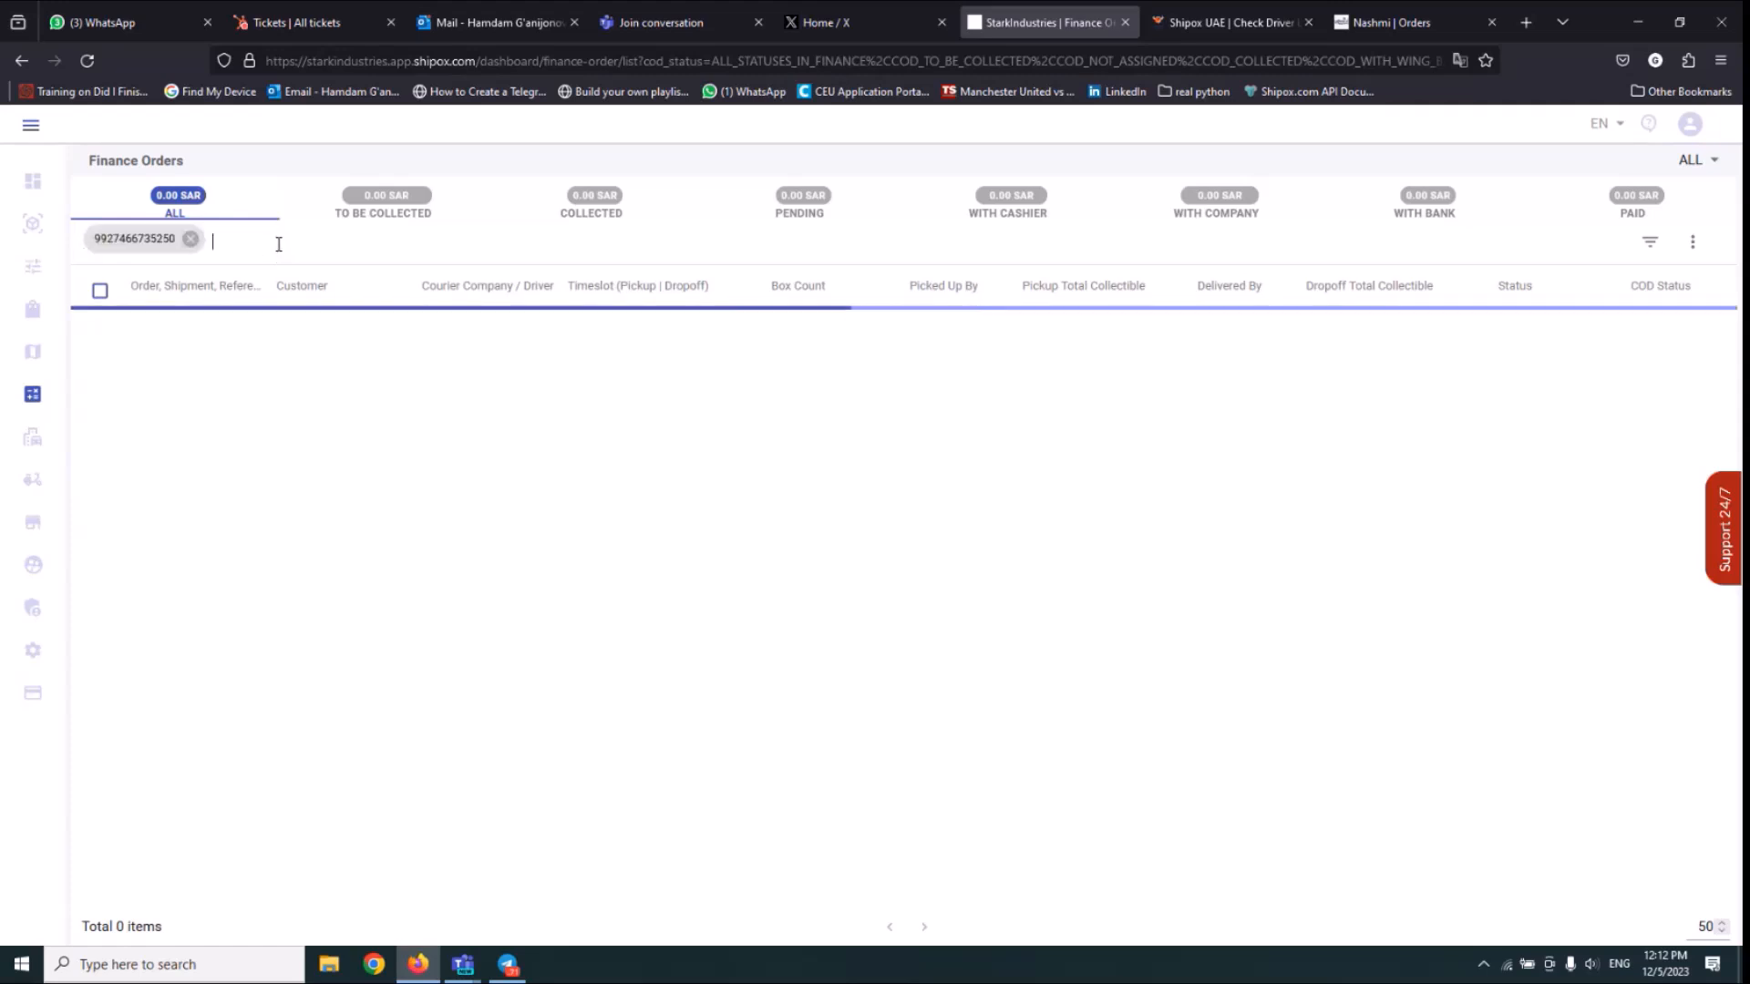
{"action": "left_click", "coordinate": [1004, 219]}
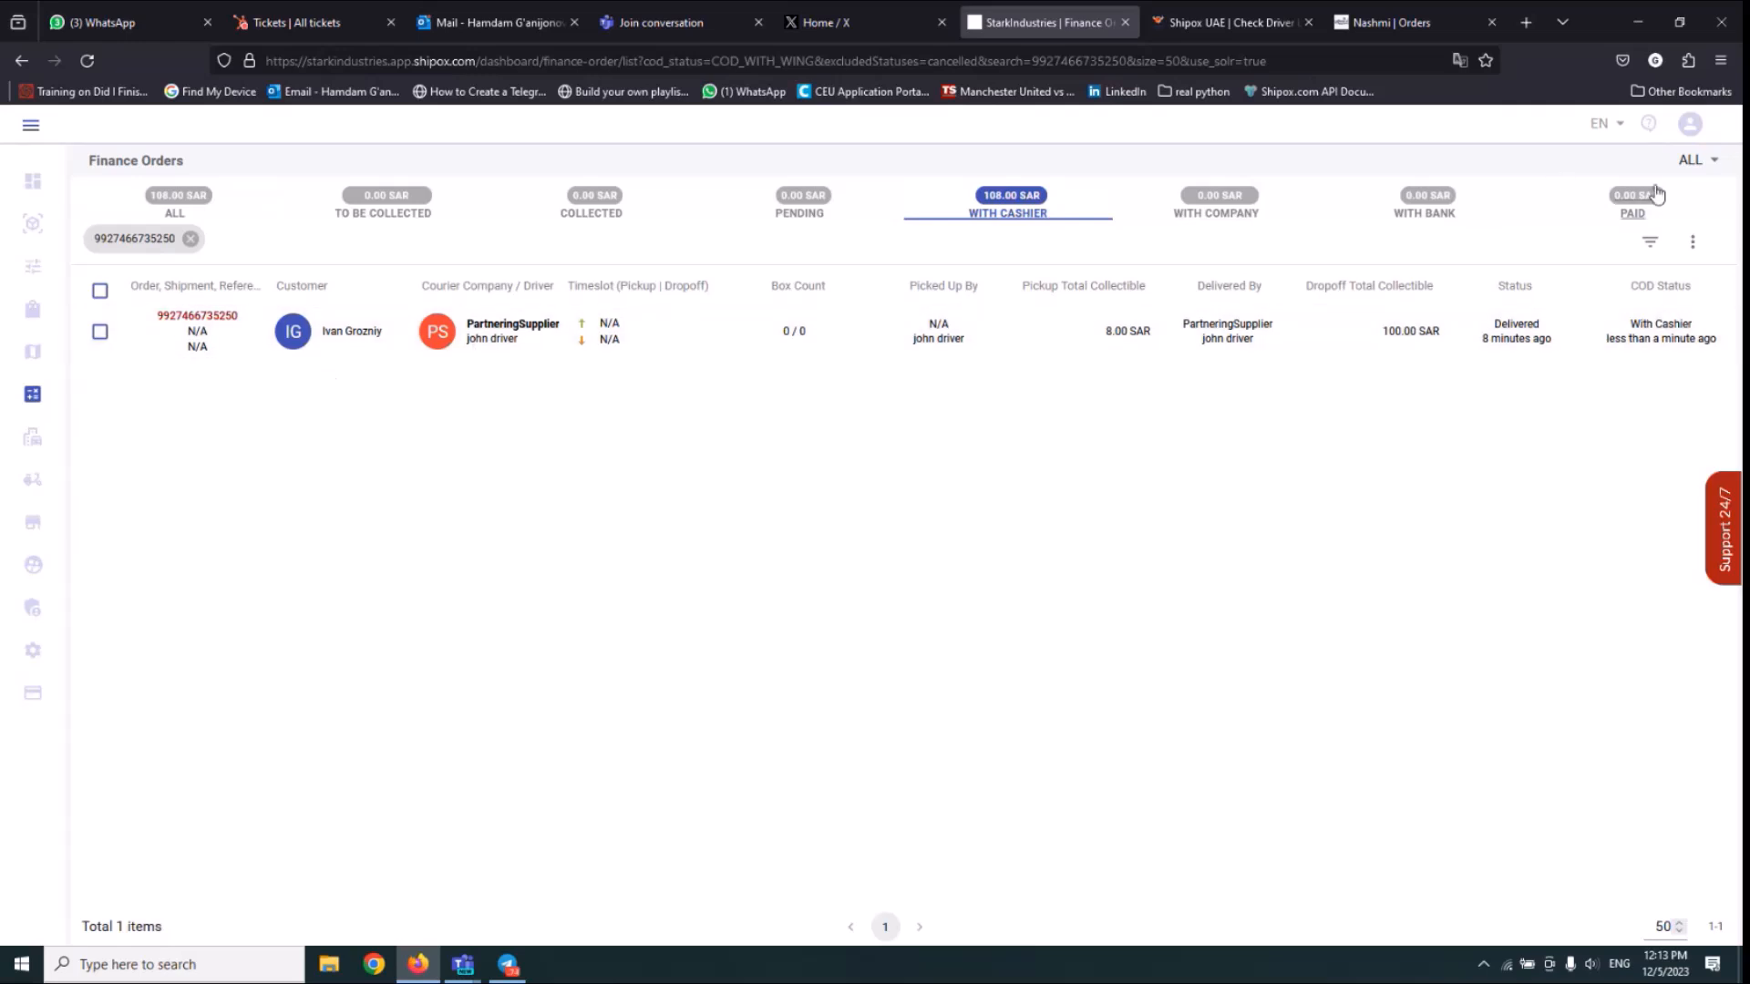
Open Finance Settlement and filter the list by the delivered order's customer.
{"action": "mouse_move", "coordinate": [35, 408]}
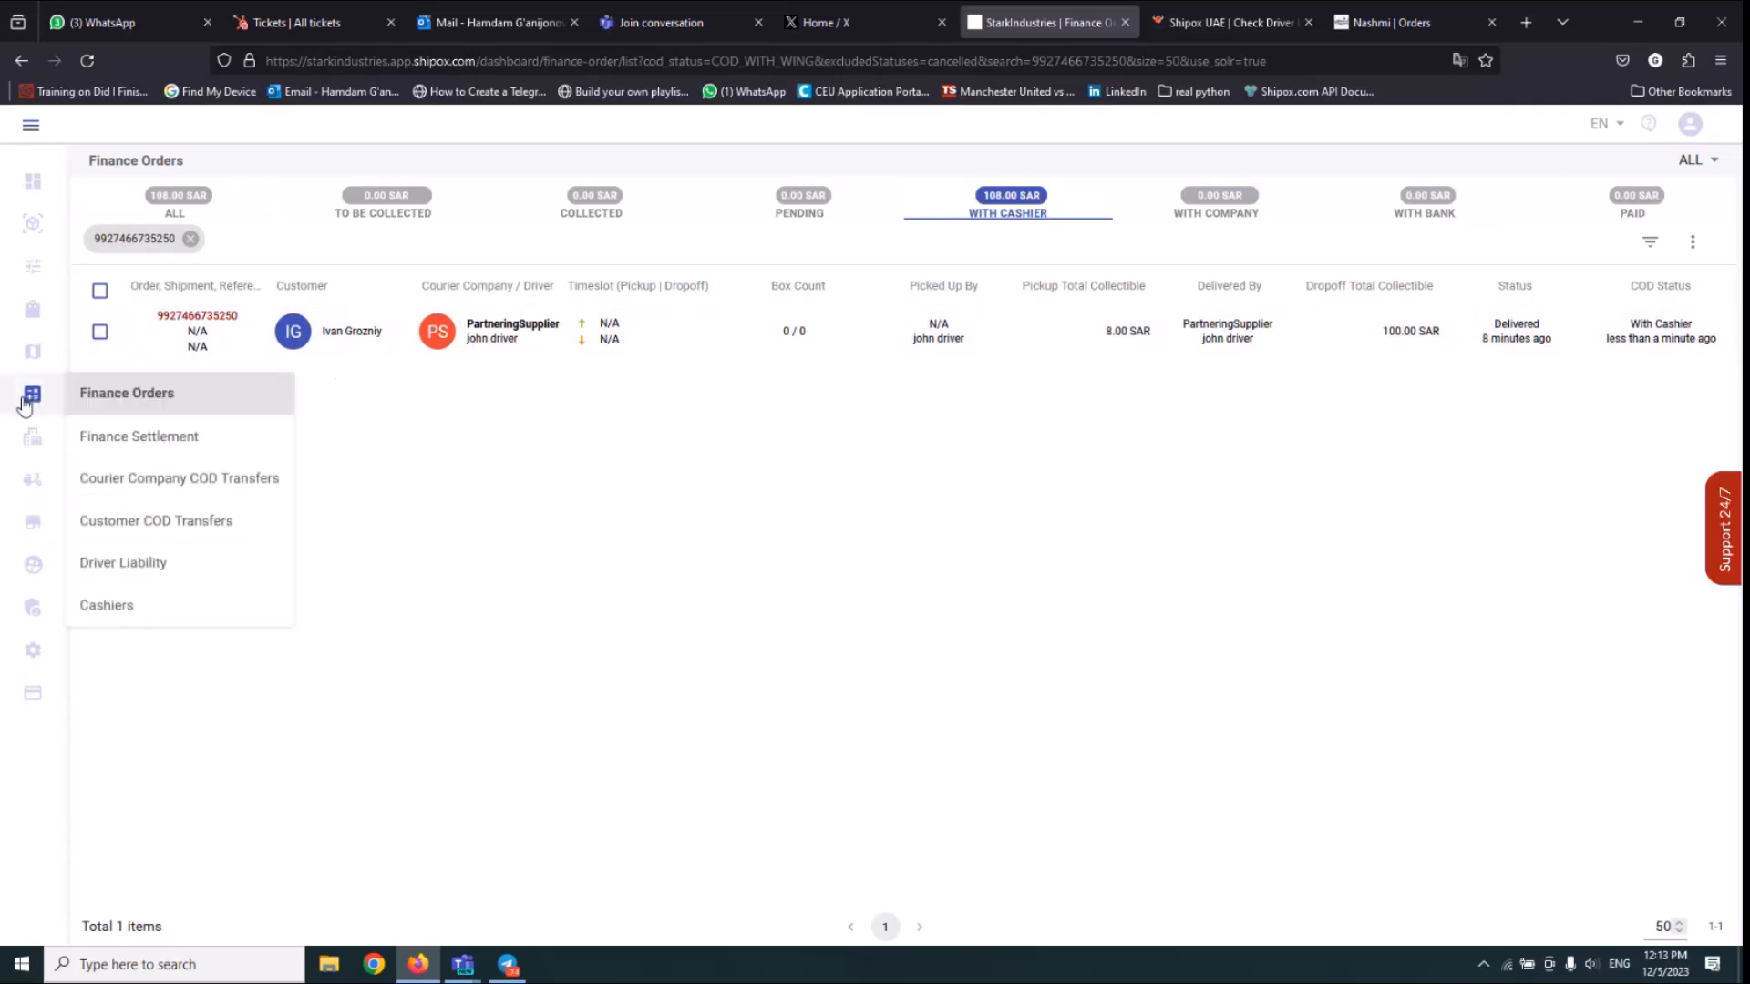
{"action": "left_click", "coordinate": [116, 439]}
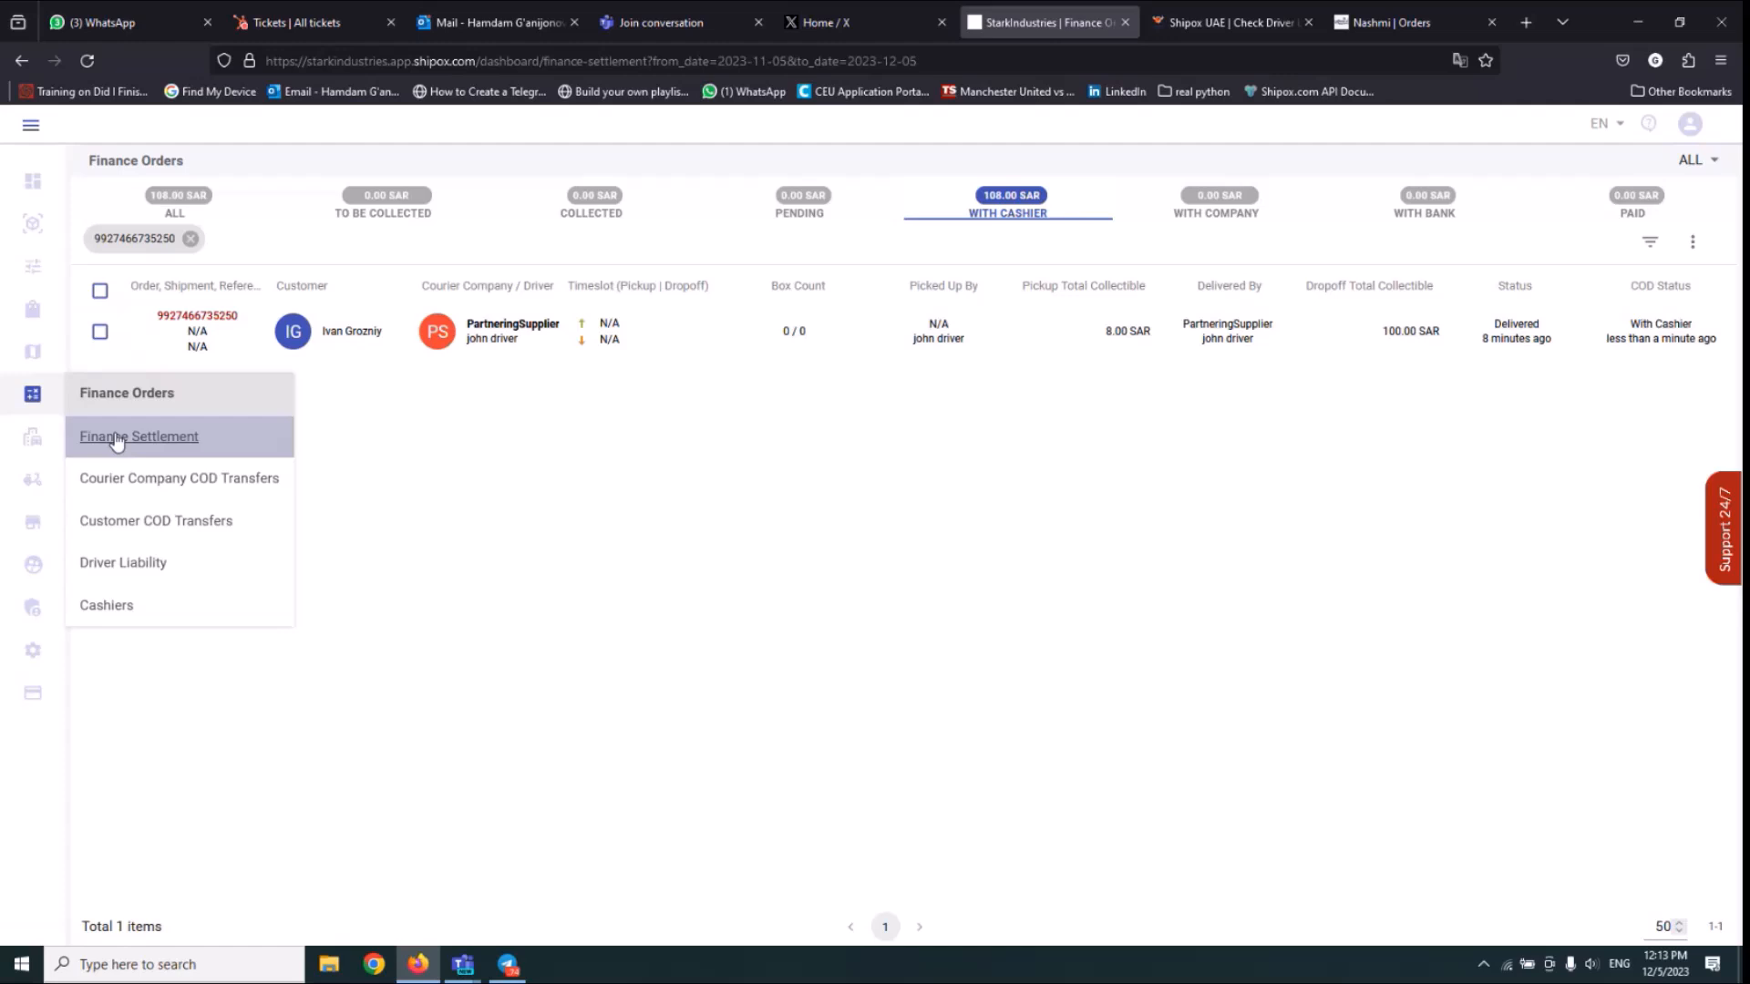
{"action": "left_click", "coordinate": [379, 221]}
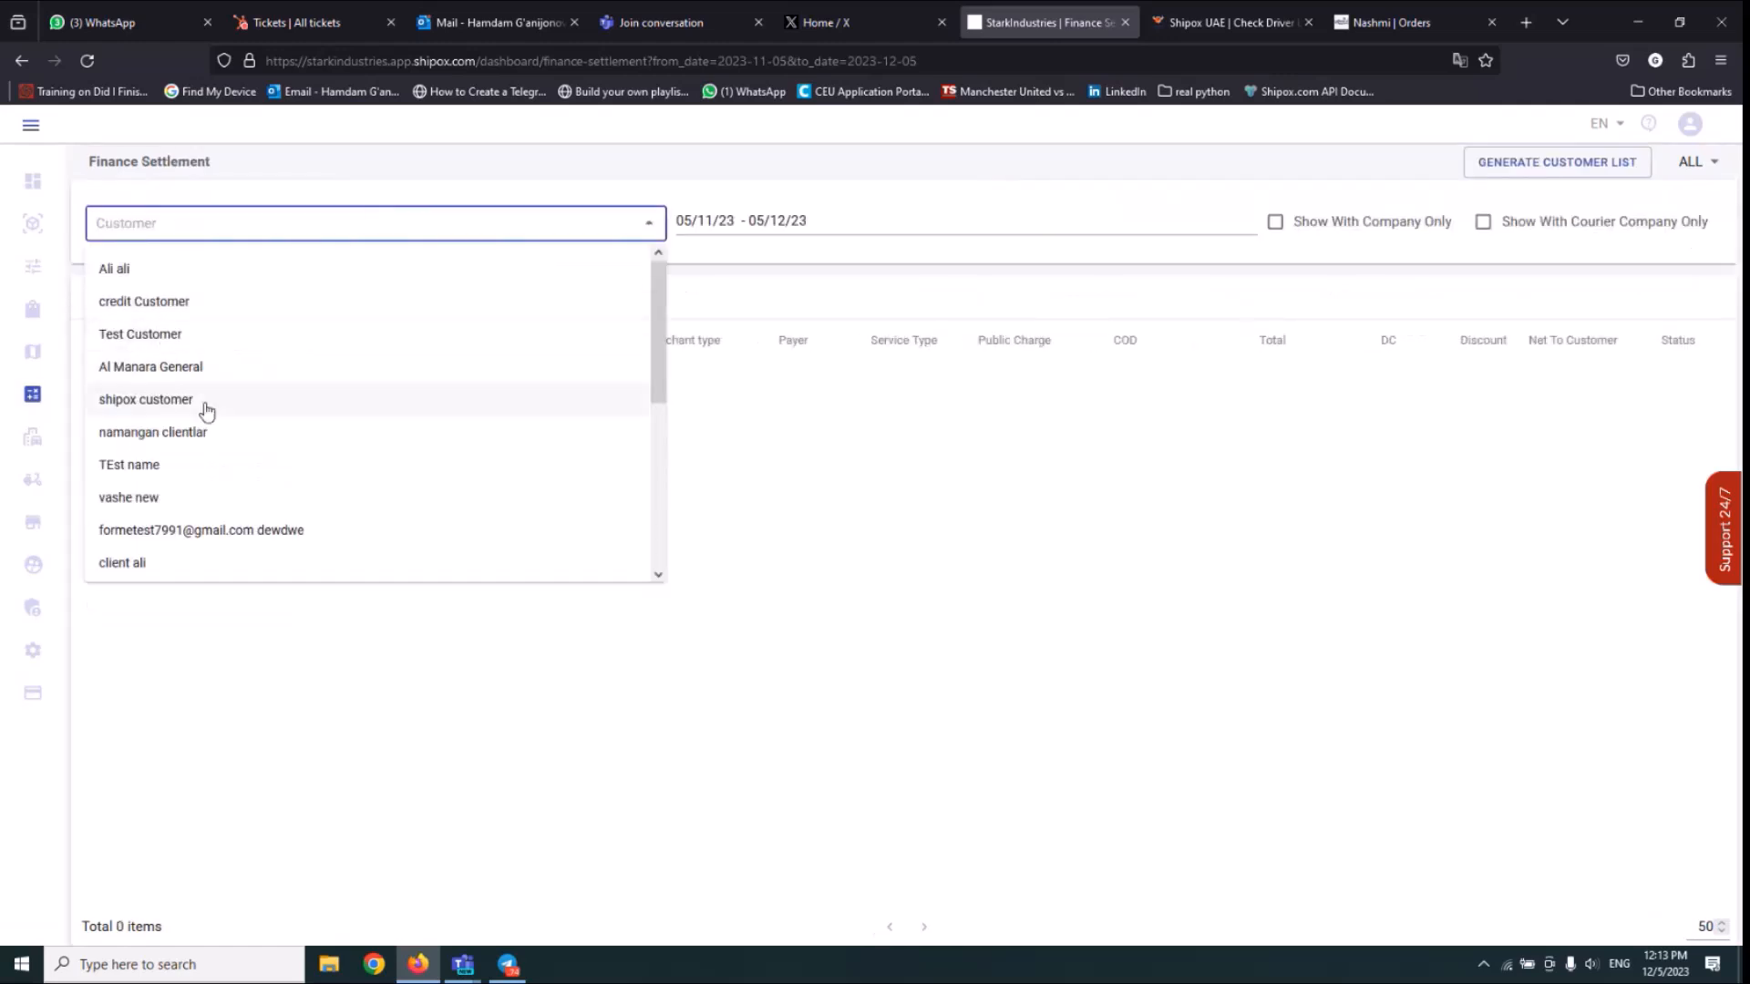
{"action": "type", "text": "v"}
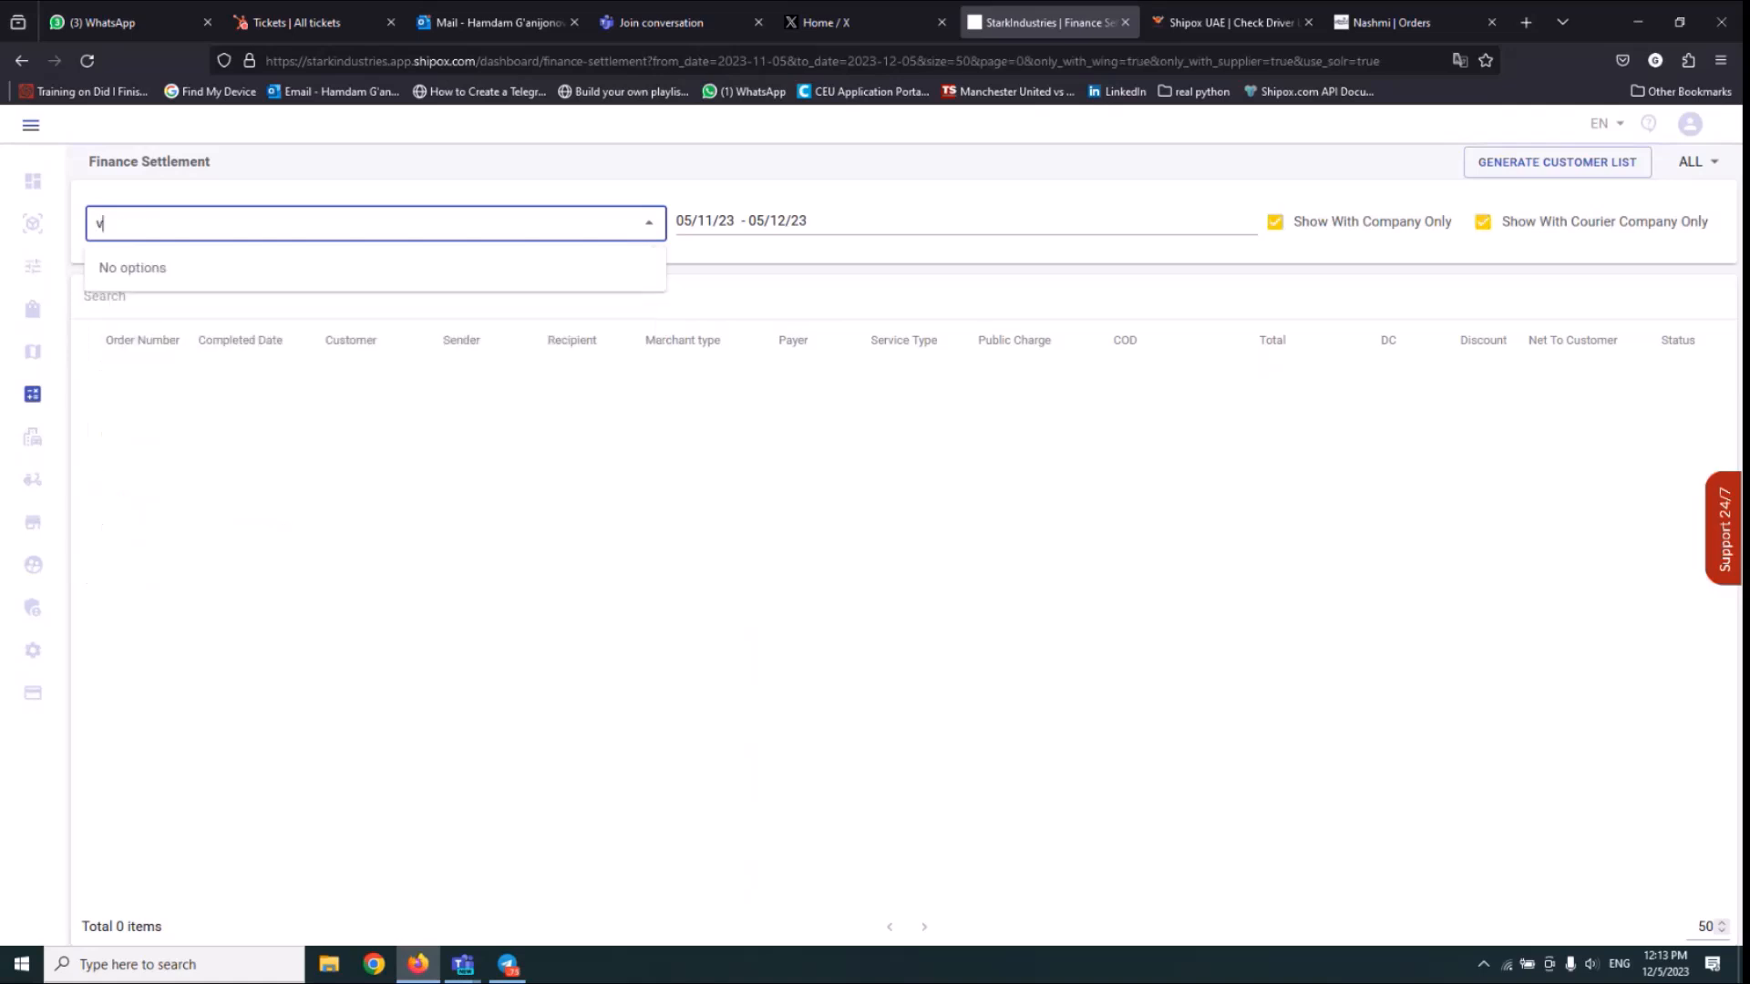
{"action": "key", "text": "BackSpace"}
{"action": "type", "text": "ib"}
{"action": "mouse_move", "coordinate": [24, 444]}
{"action": "type", "text": "n"}
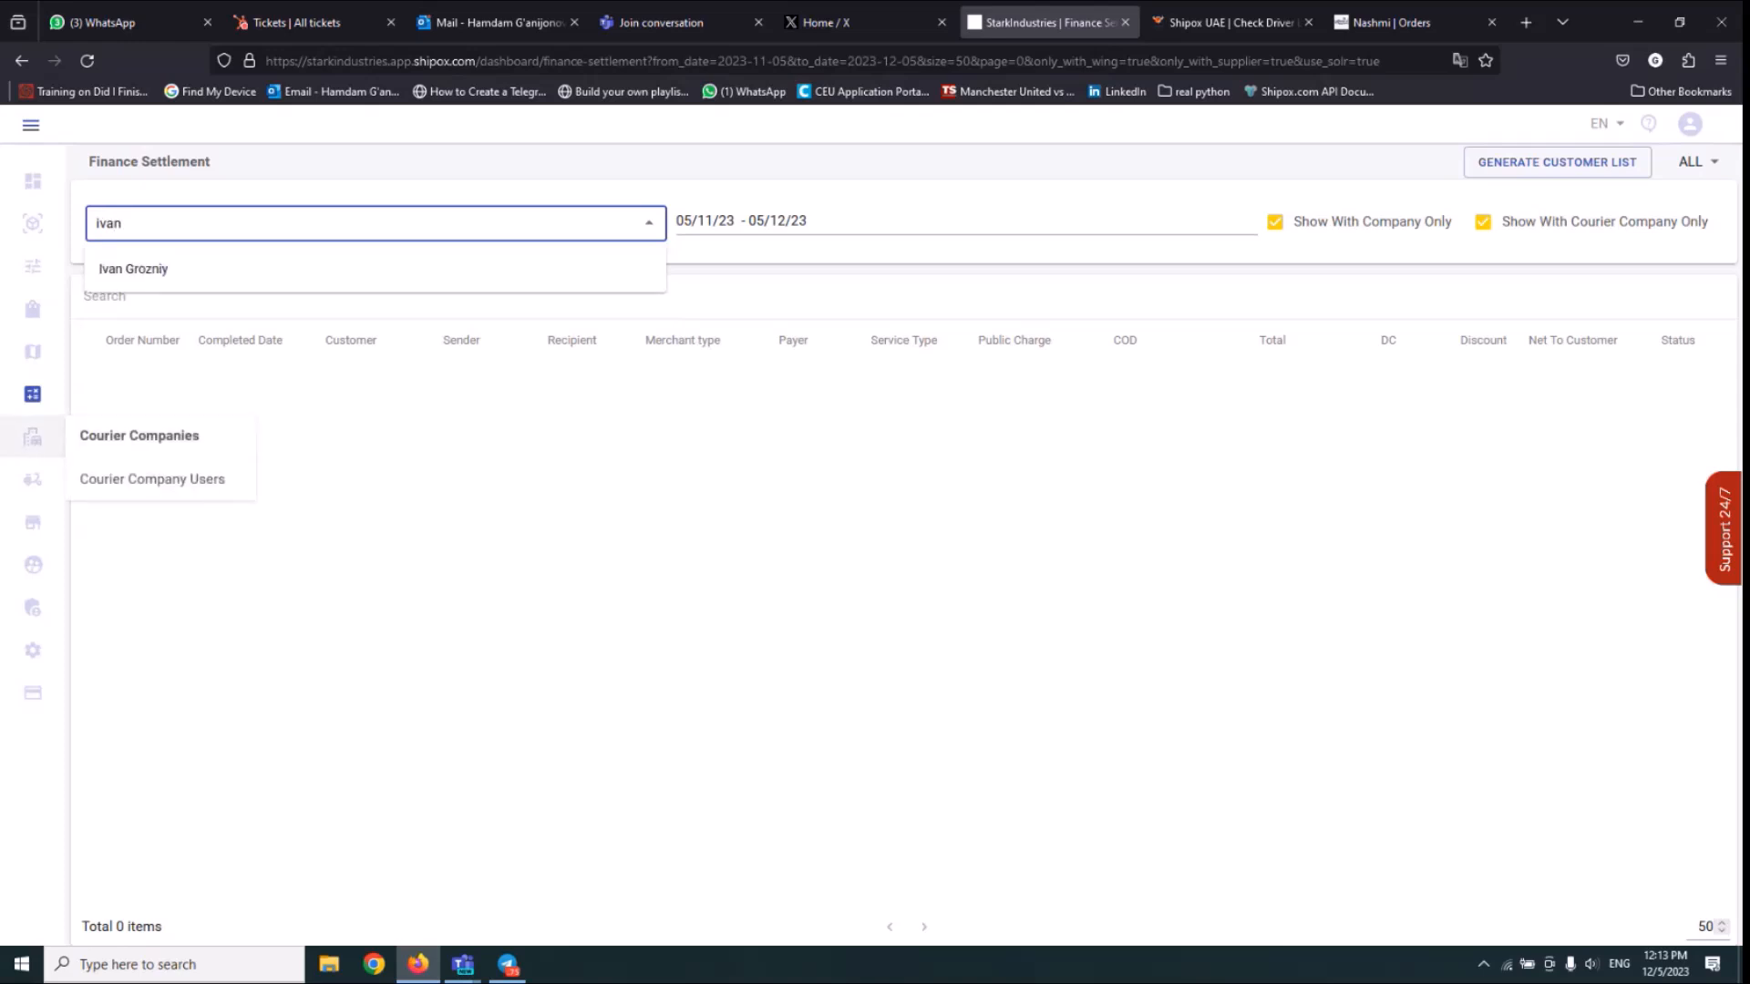
{"action": "left_click", "coordinate": [183, 270]}
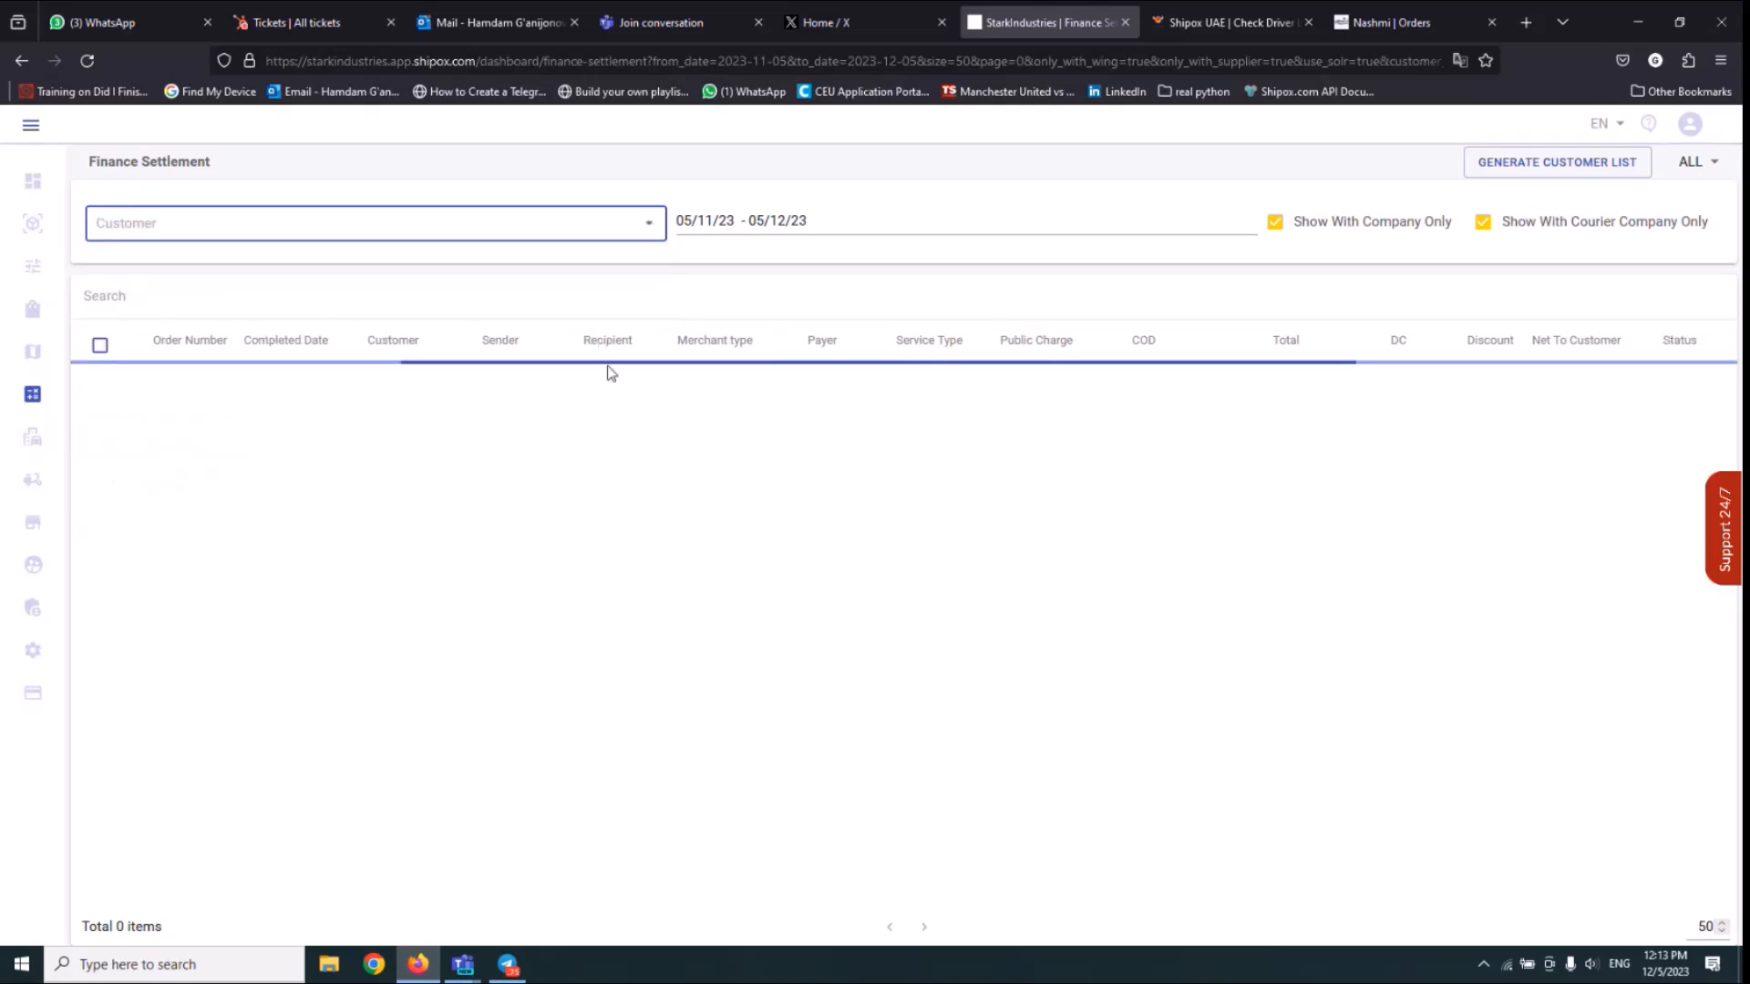
Submit a transfer for the customer's order with process date 05/12/23, COD withdraw type Cash and note "wewfkow;eo".
{"action": "left_click", "coordinate": [101, 388]}
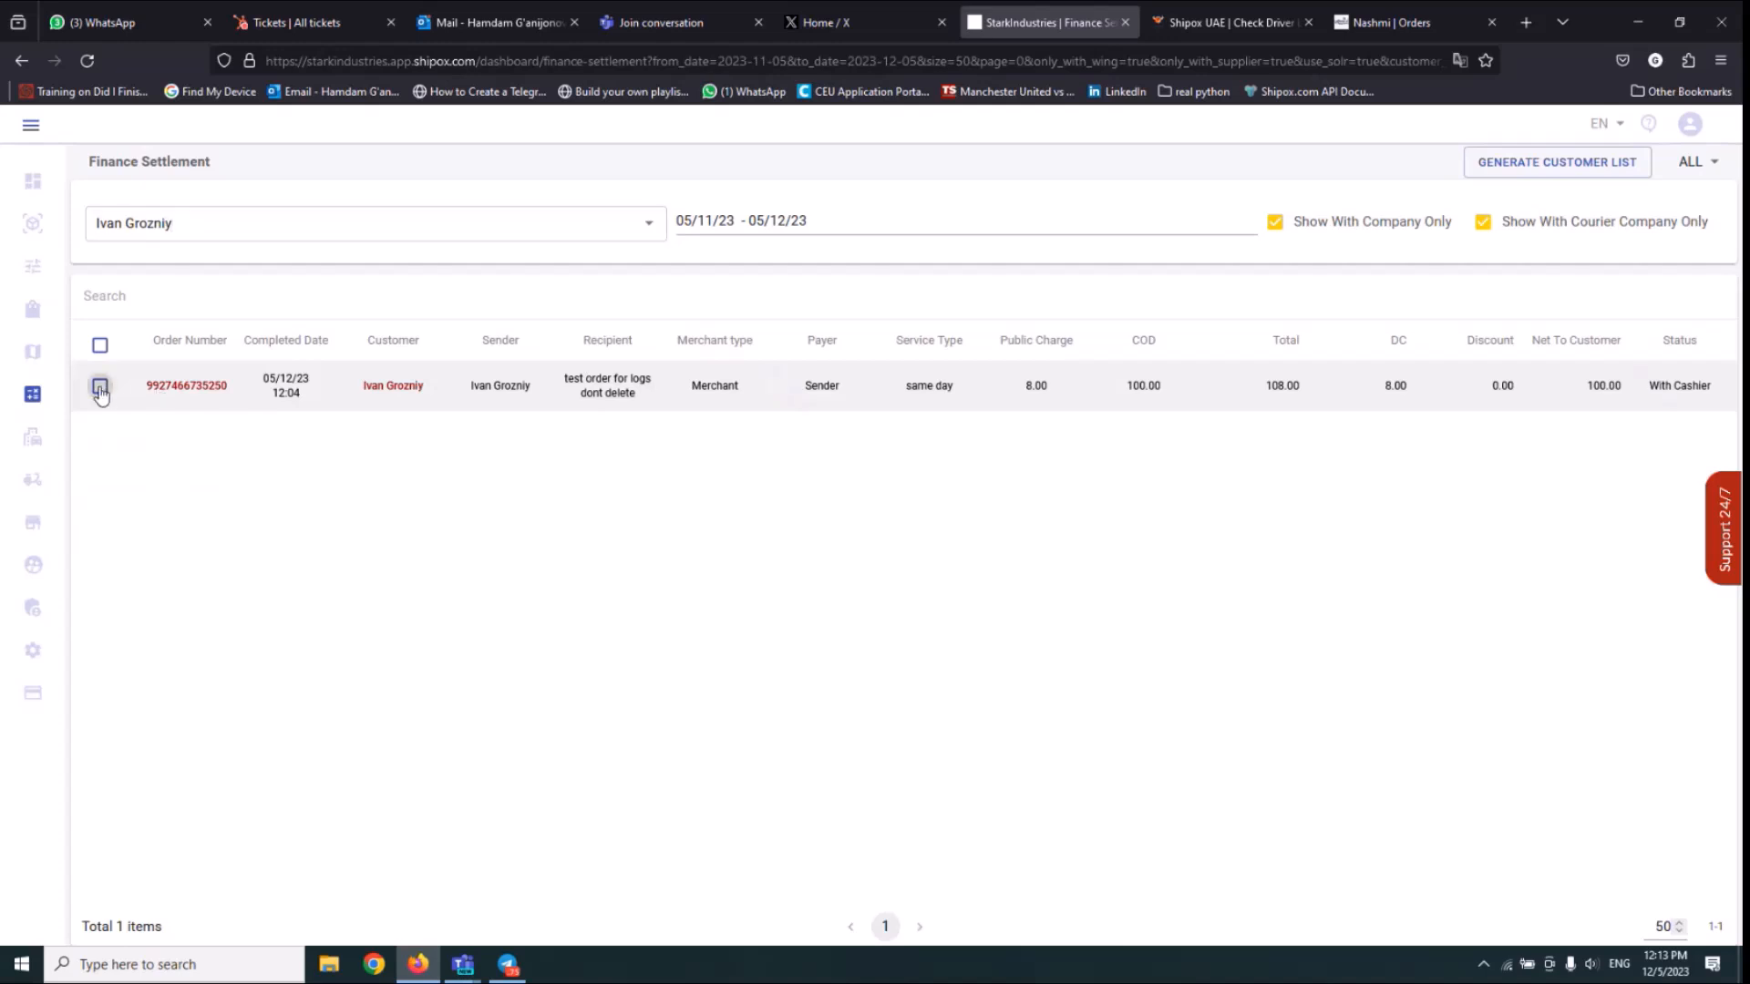
{"action": "left_click", "coordinate": [1525, 300]}
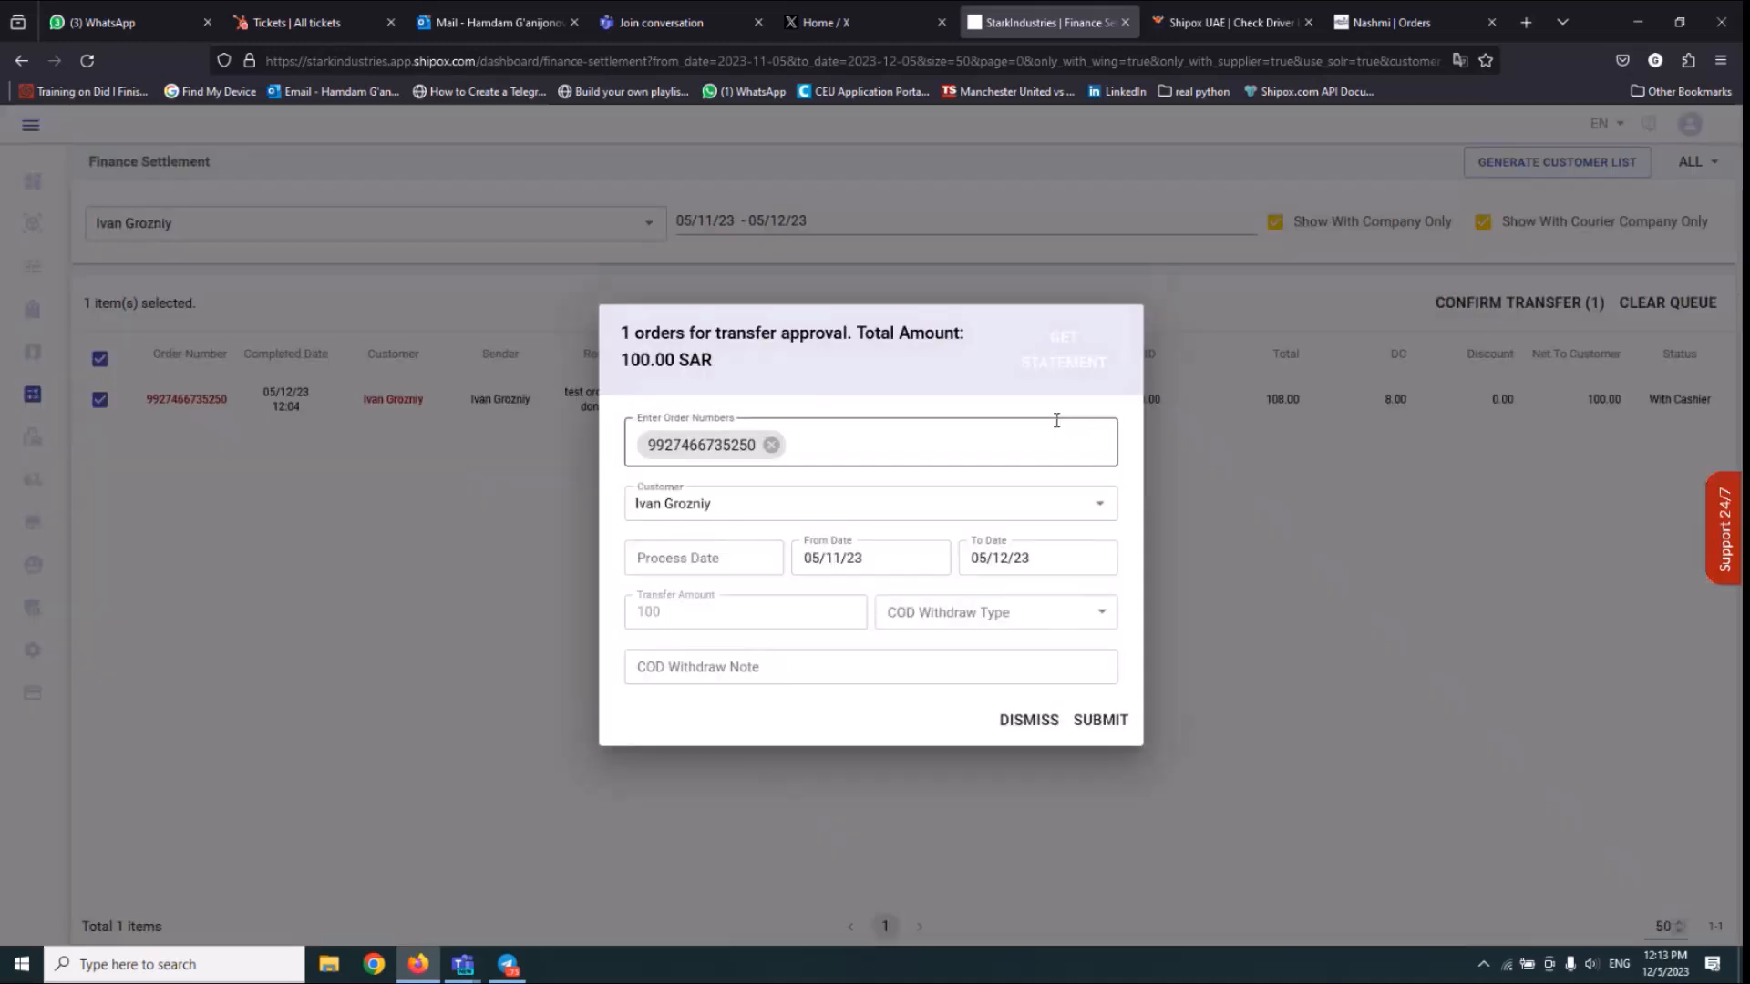
{"action": "left_click", "coordinate": [693, 554]}
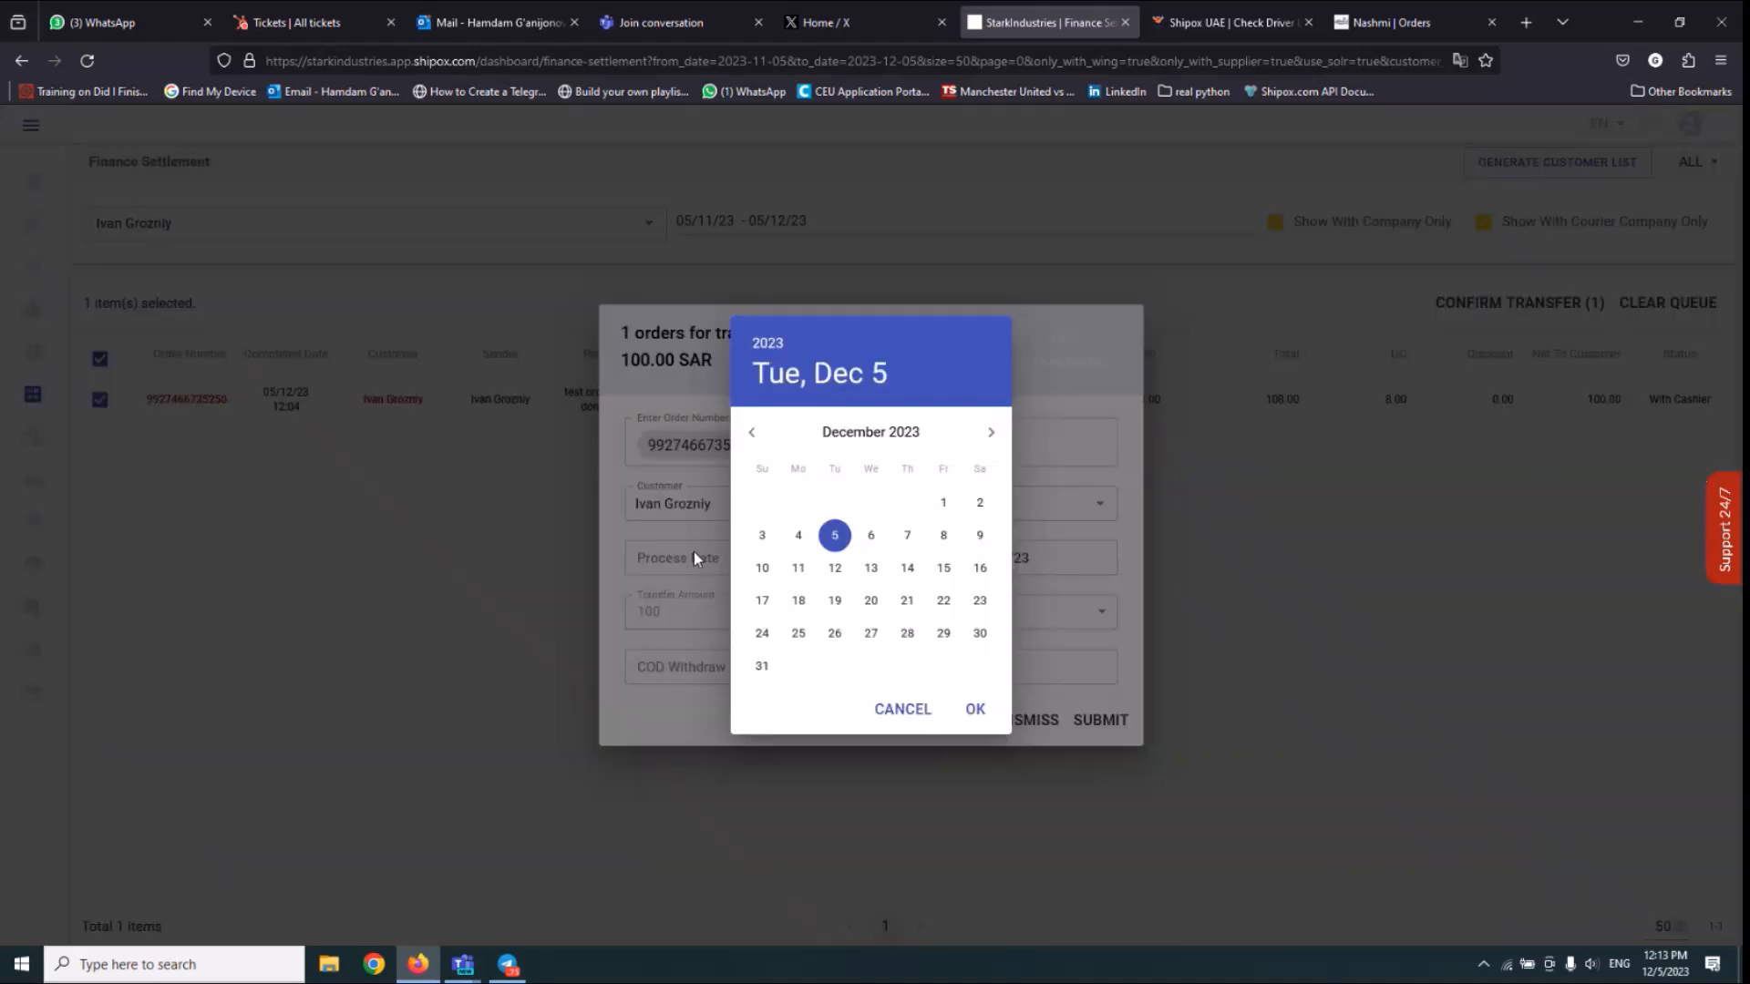
{"action": "left_click", "coordinate": [976, 710]}
{"action": "left_click", "coordinate": [934, 615]}
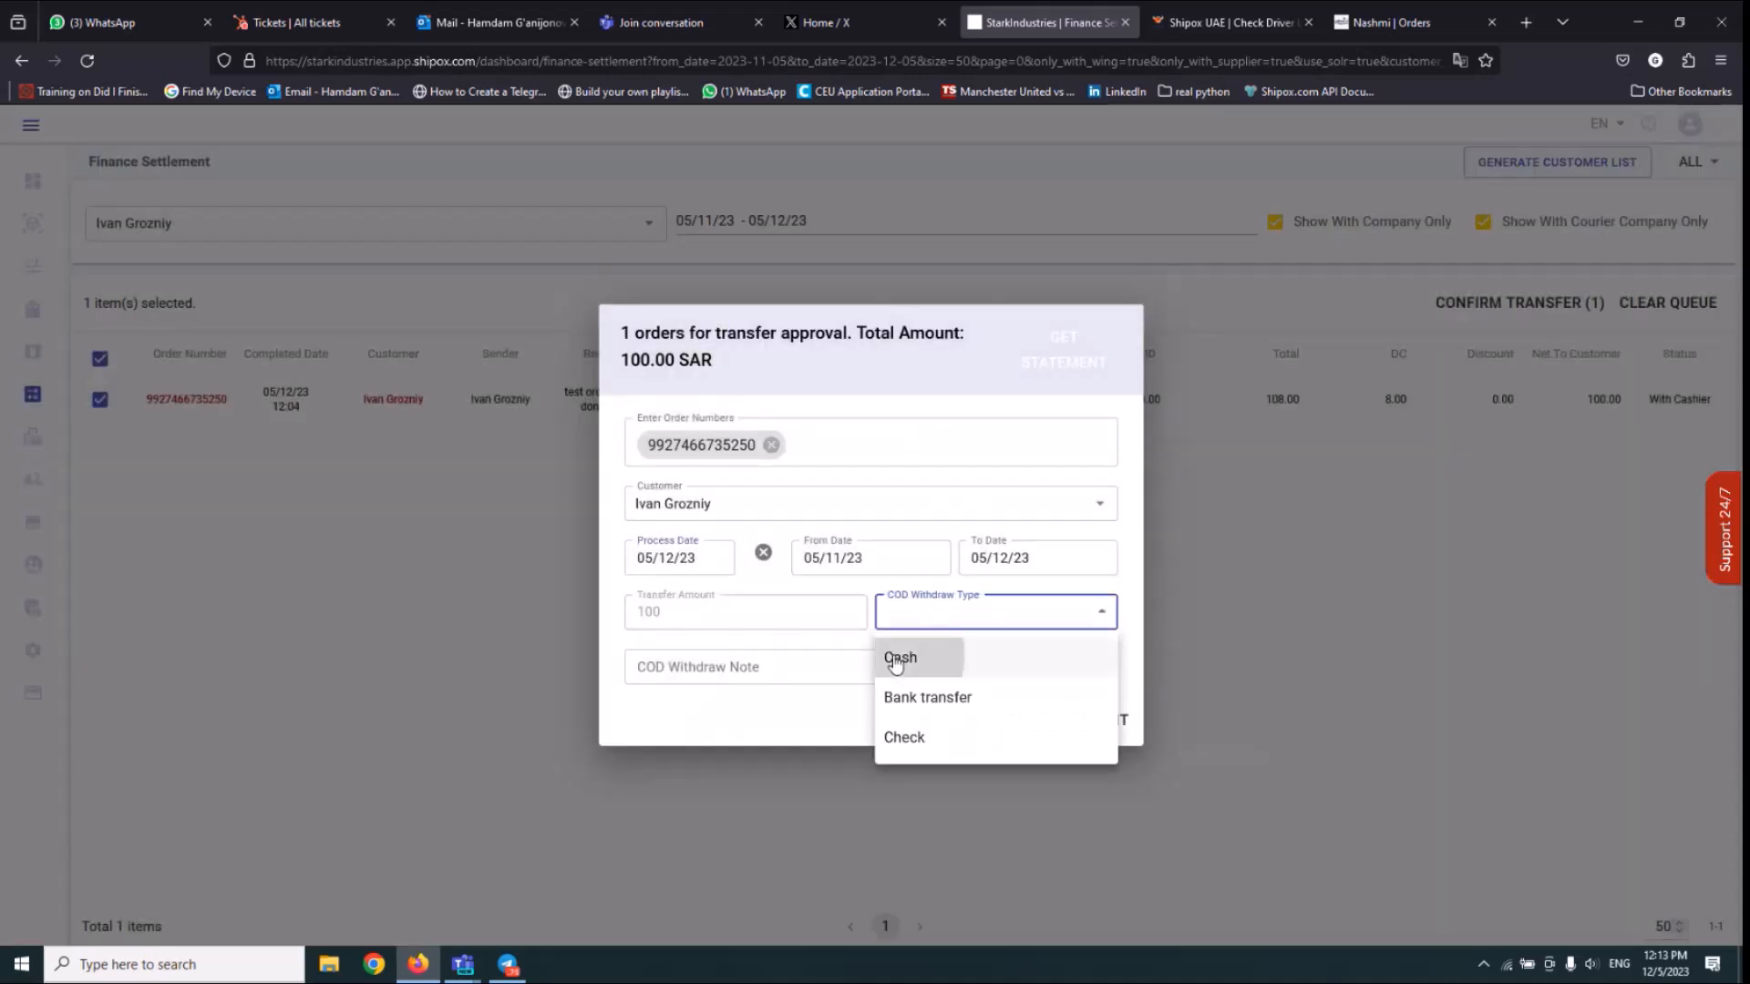
{"action": "left_click", "coordinate": [896, 660]}
{"action": "left_click", "coordinate": [769, 670]}
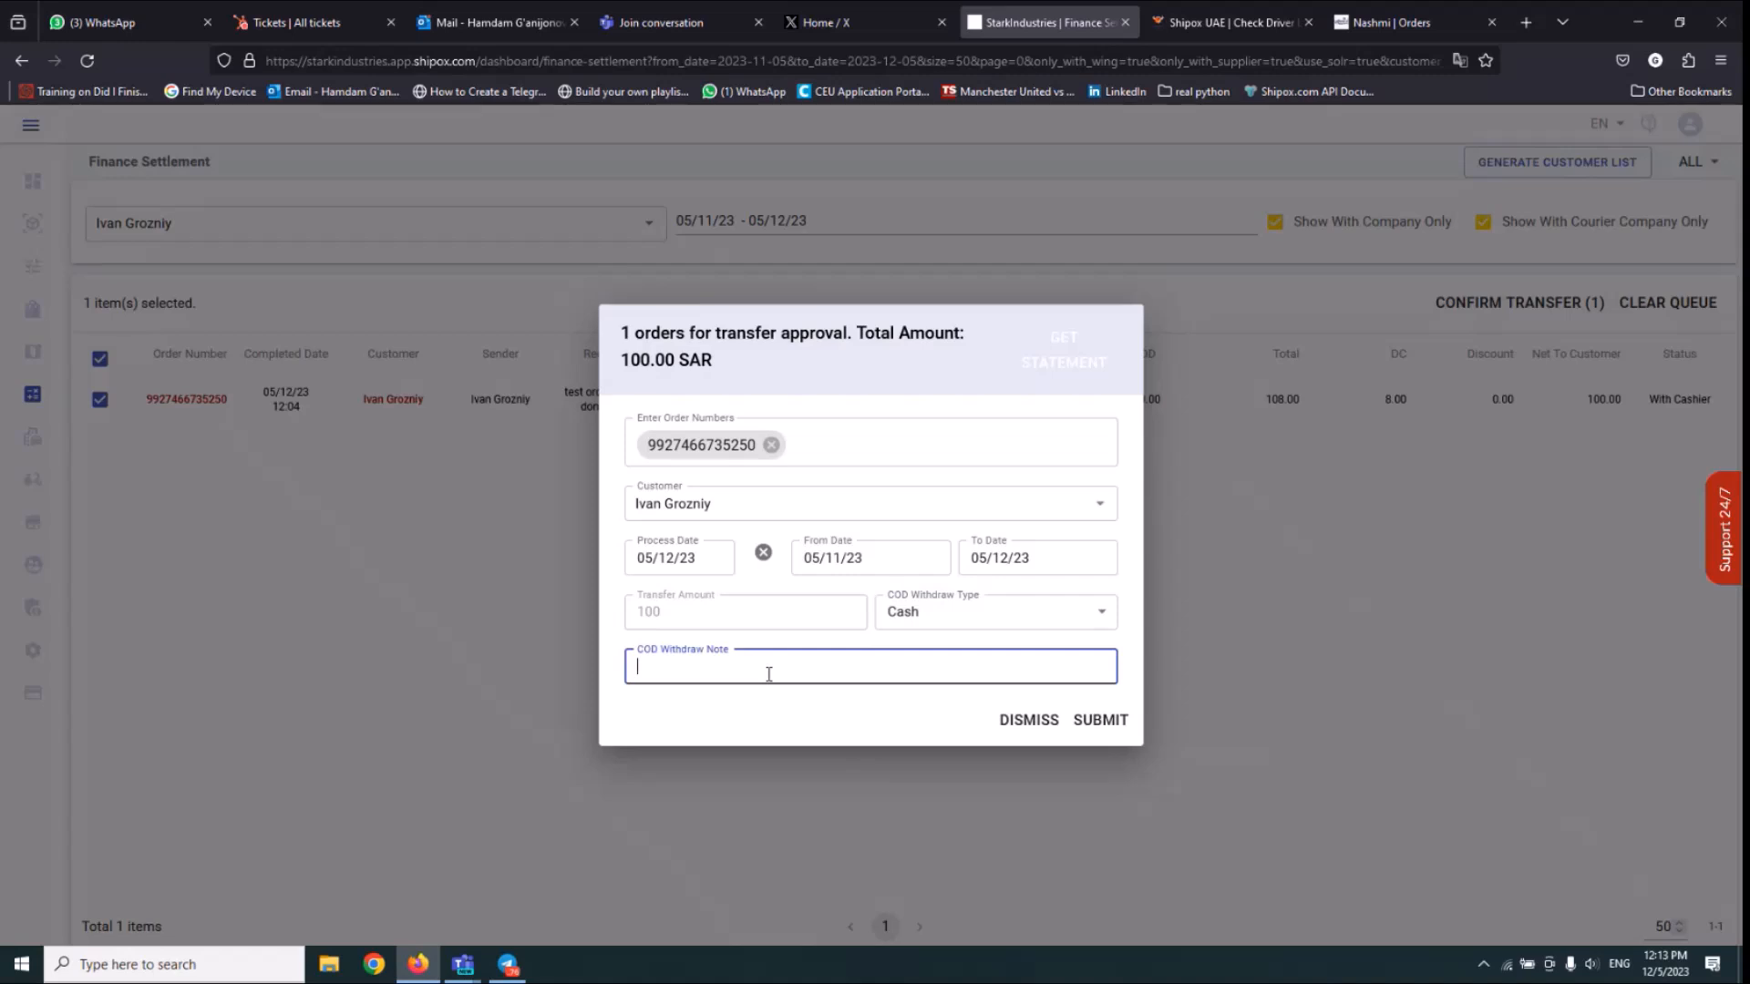
{"action": "type", "text": "wewfkow;eo"}
{"action": "left_click", "coordinate": [1098, 724]}
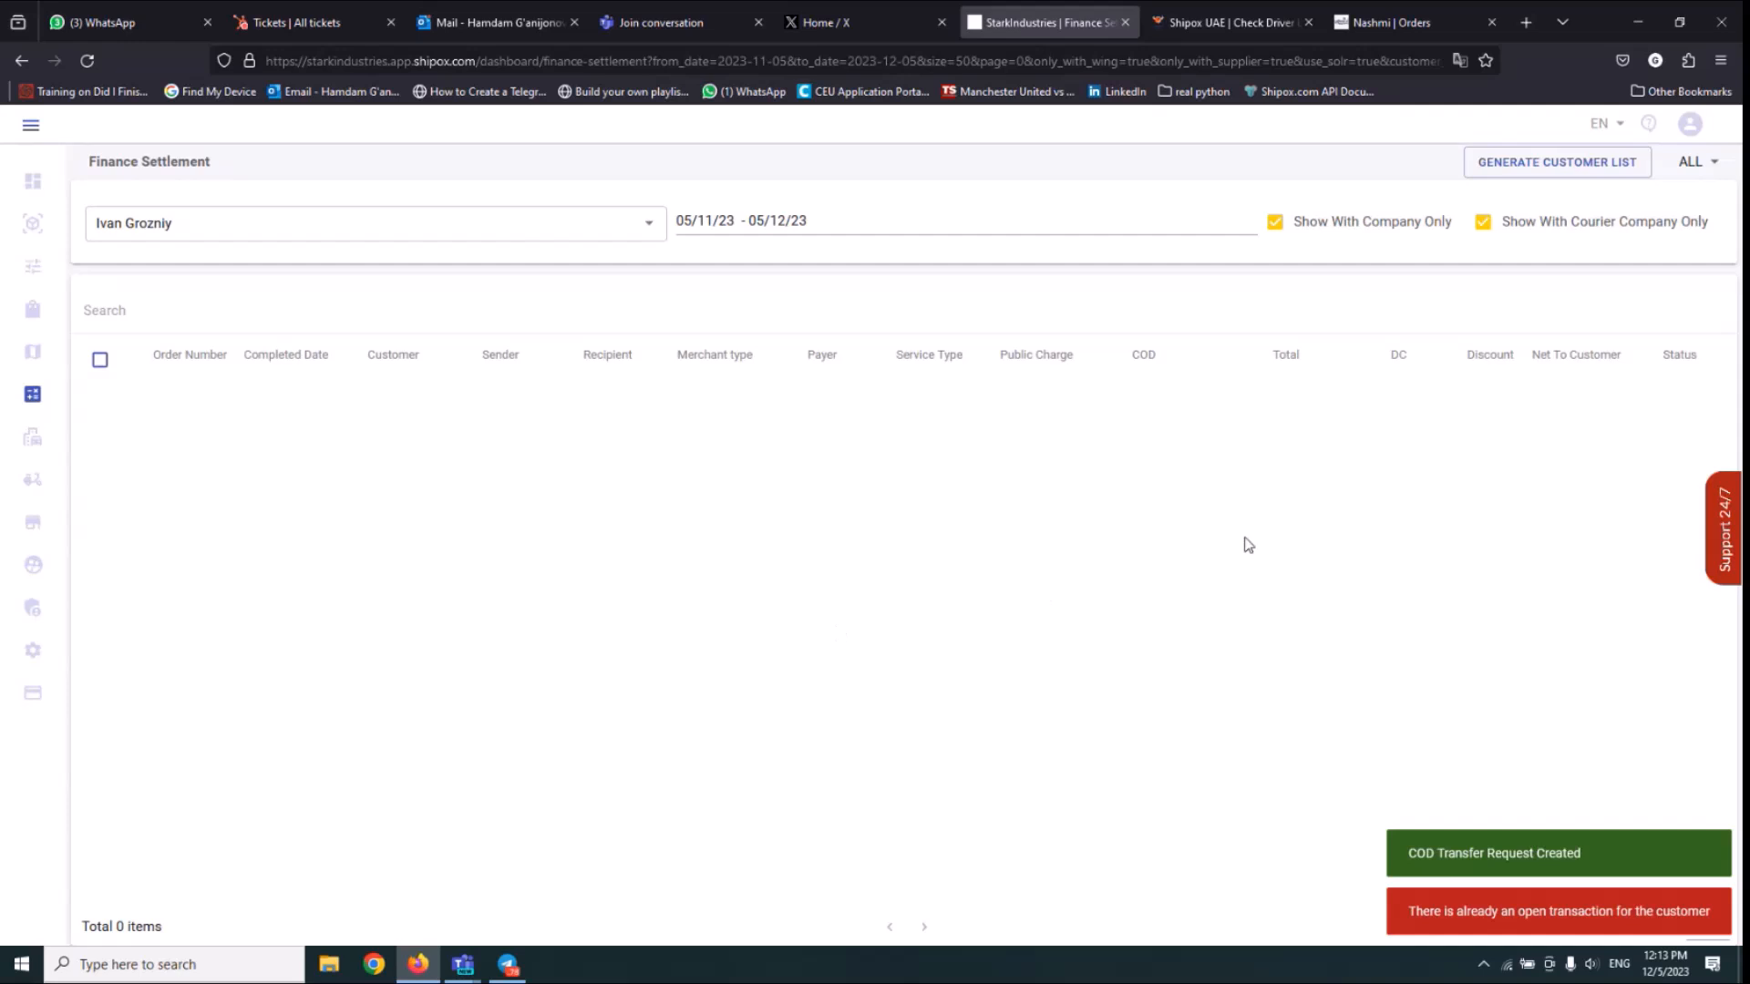
Open the customer's pending withdraw request in Customer COD Transfers and select its order.
{"action": "mouse_move", "coordinate": [30, 392]}
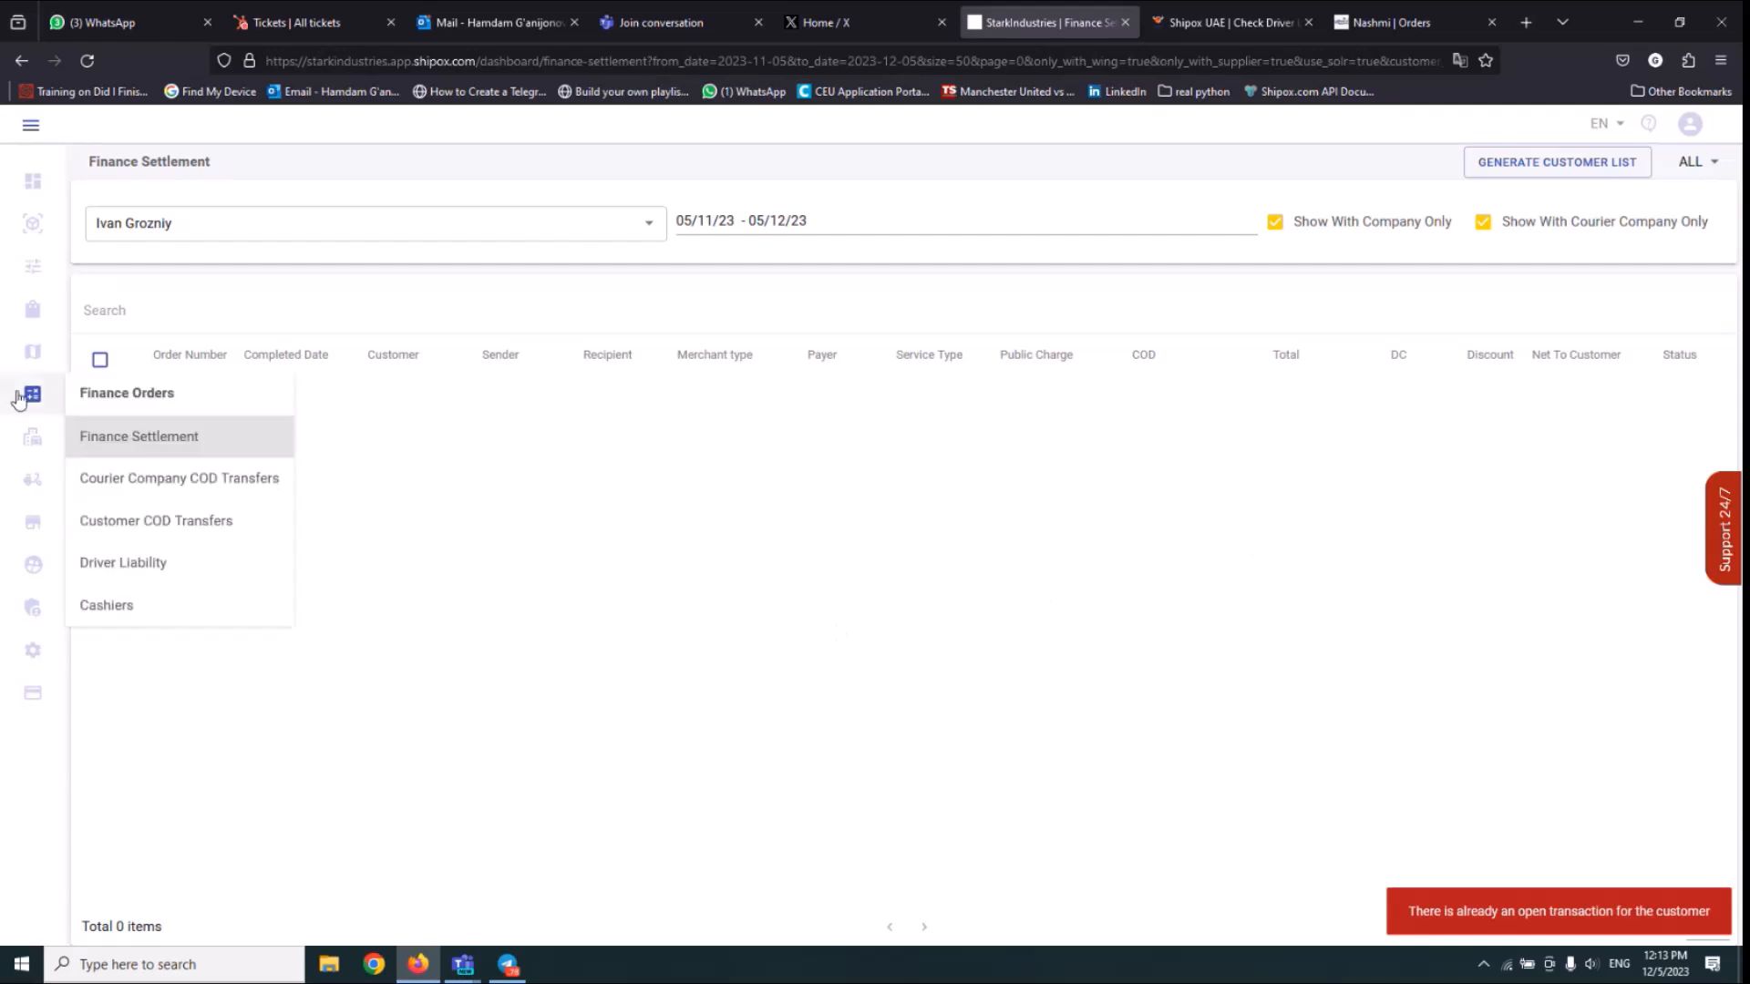
{"action": "left_click", "coordinate": [151, 519]}
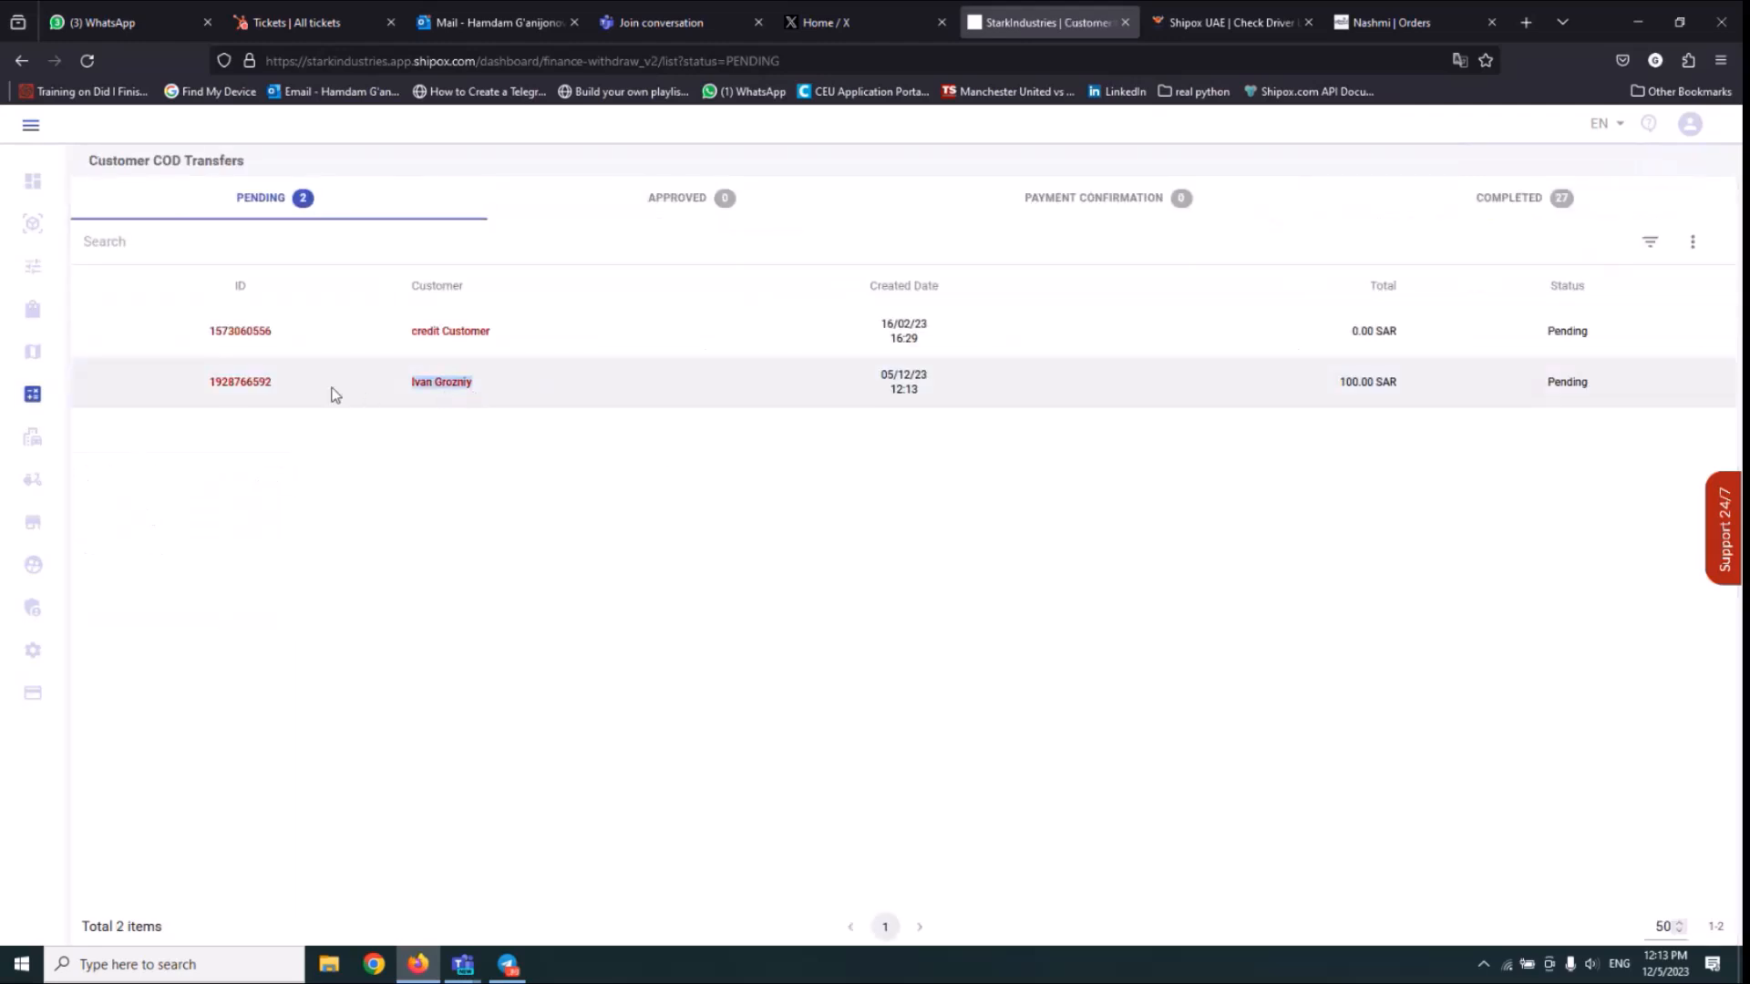
{"action": "left_click", "coordinate": [243, 383]}
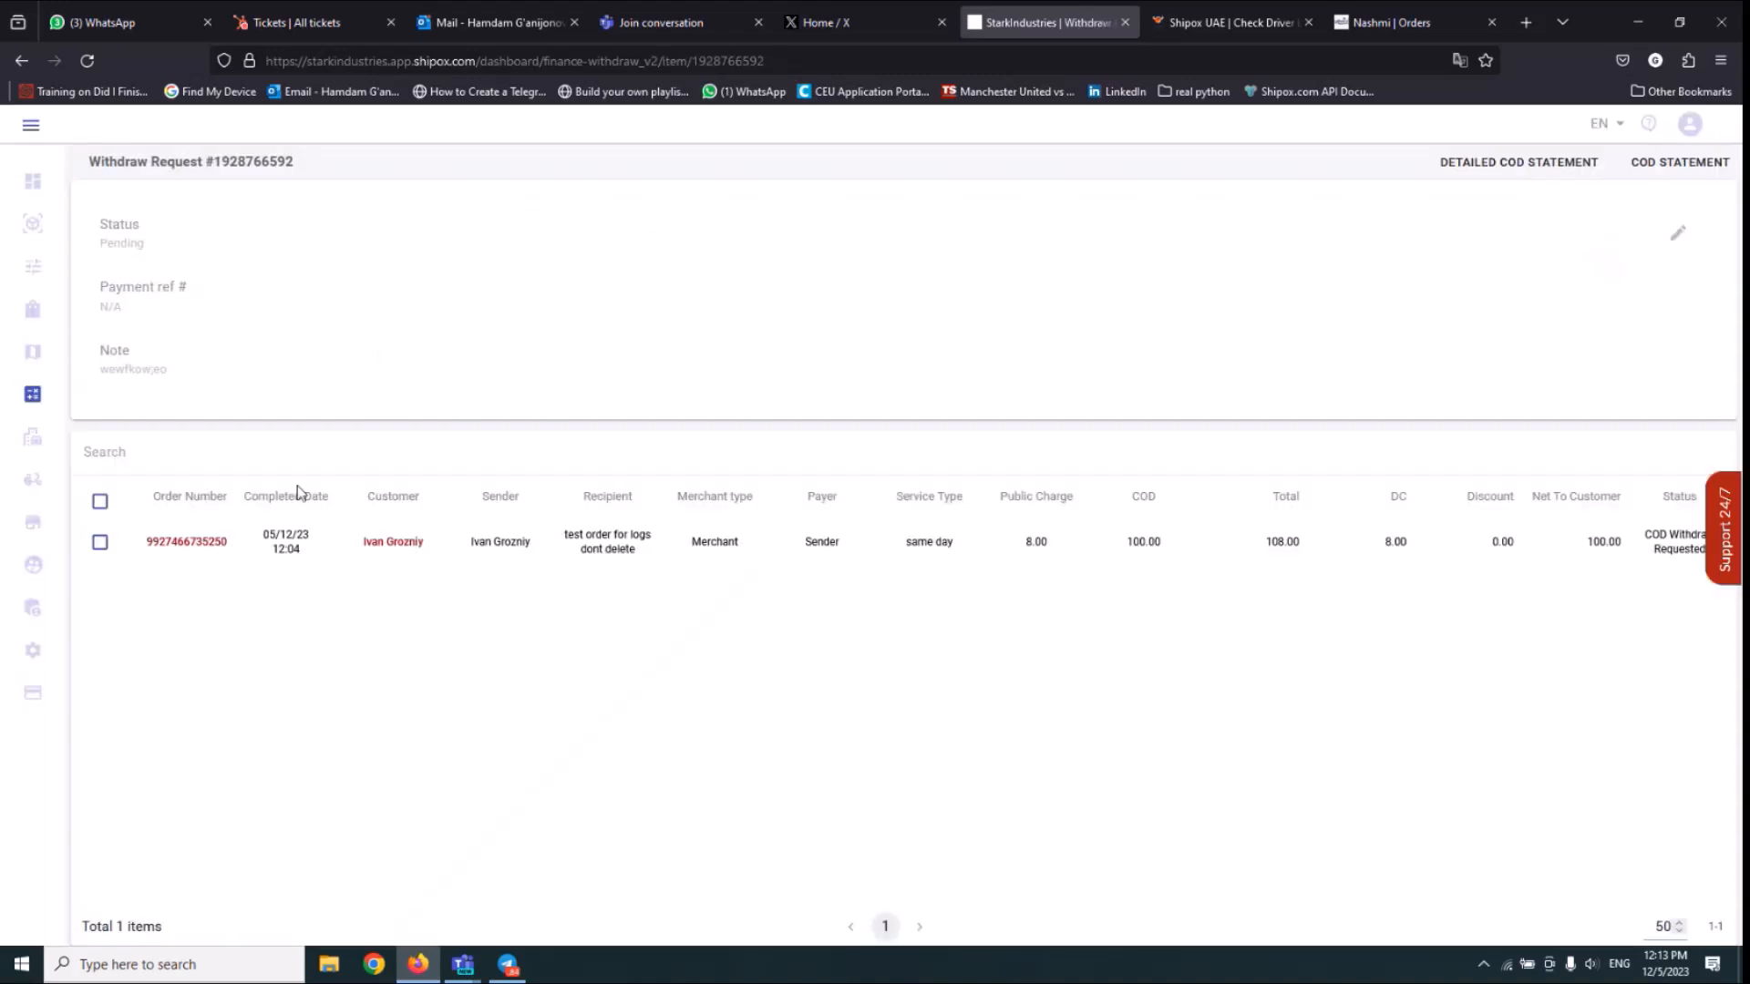
{"action": "left_click", "coordinate": [102, 508]}
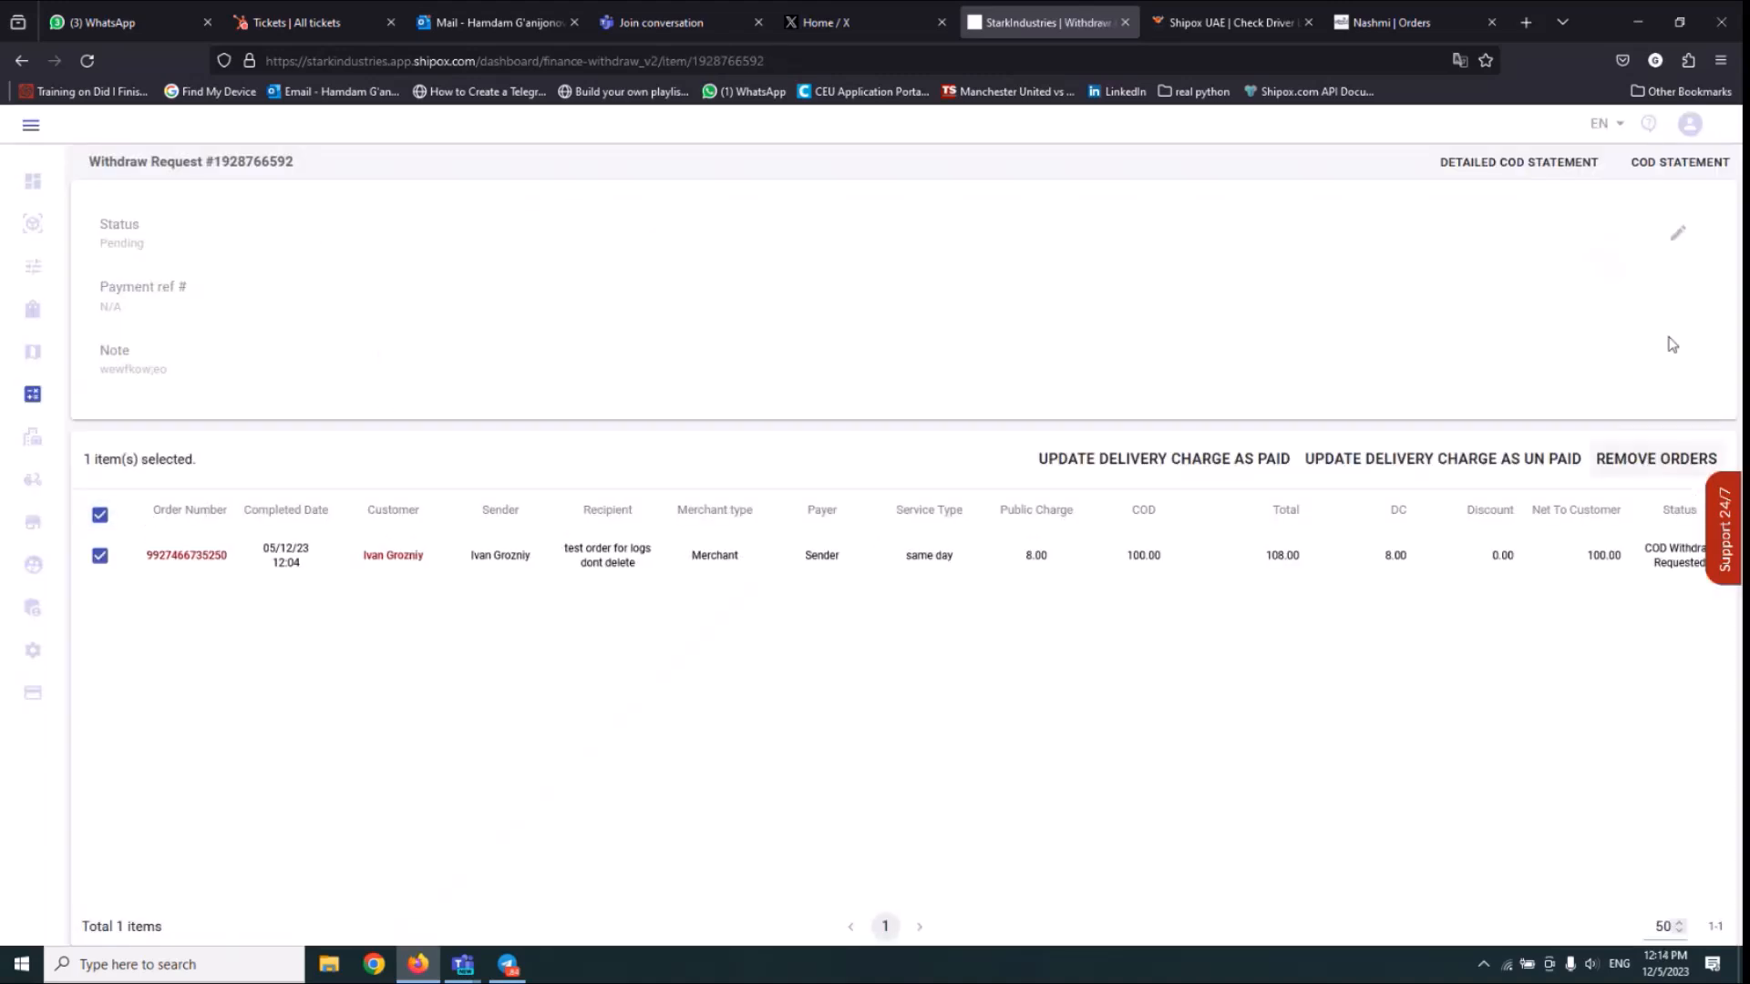
Set the withdraw request's status to Completed with payment ref 543435 and bank payment date 05/12/23, and submit it.
{"action": "left_click", "coordinate": [1680, 239]}
{"action": "left_click", "coordinate": [1680, 239]}
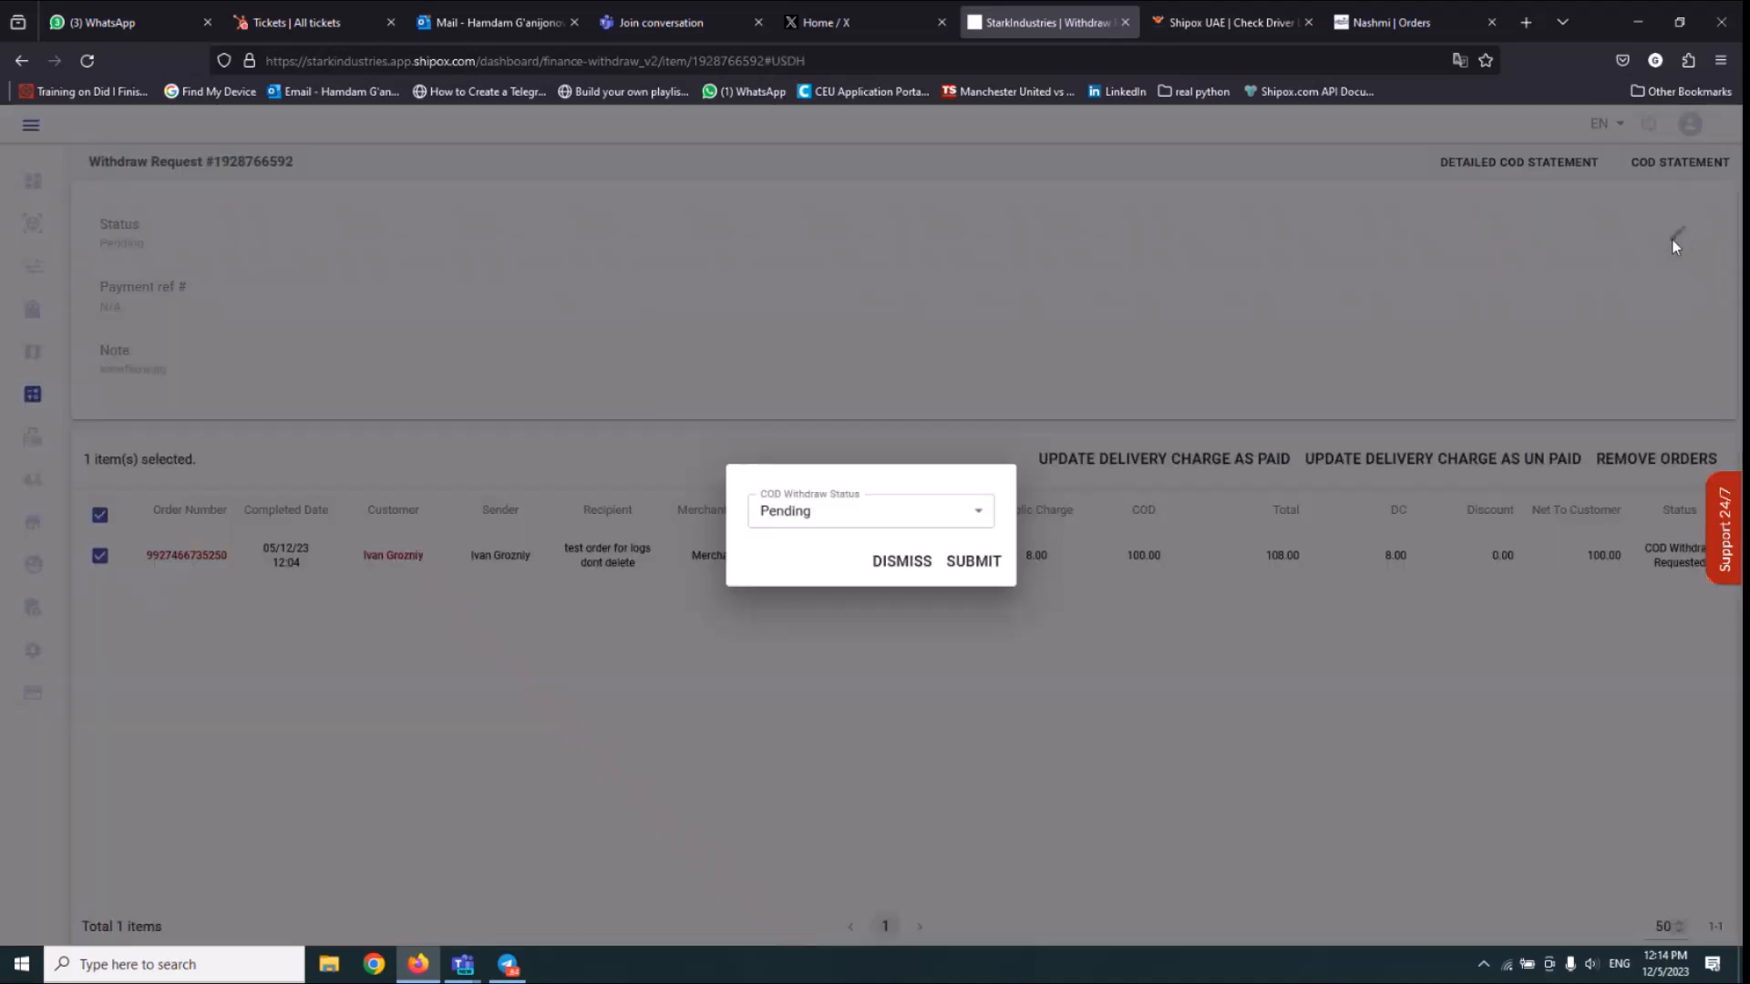
{"action": "left_click", "coordinate": [895, 512]}
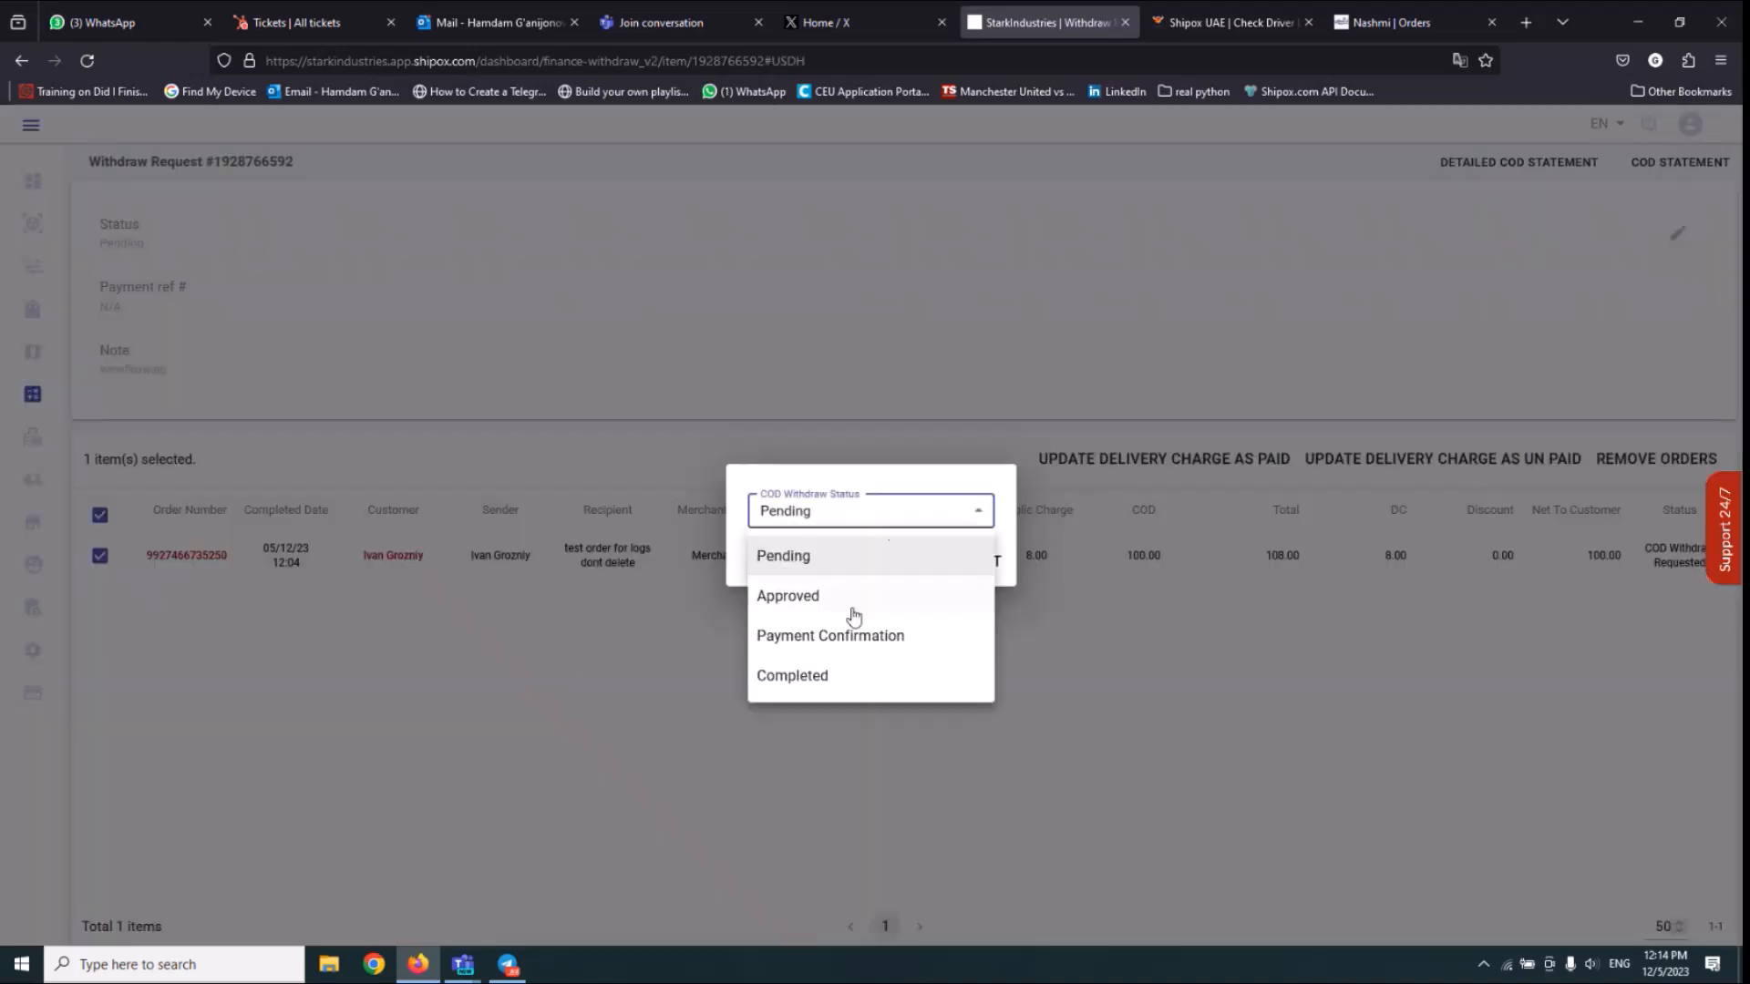
{"action": "left_click", "coordinate": [803, 676]}
{"action": "left_click", "coordinate": [891, 518]}
{"action": "type", "text": "565656"}
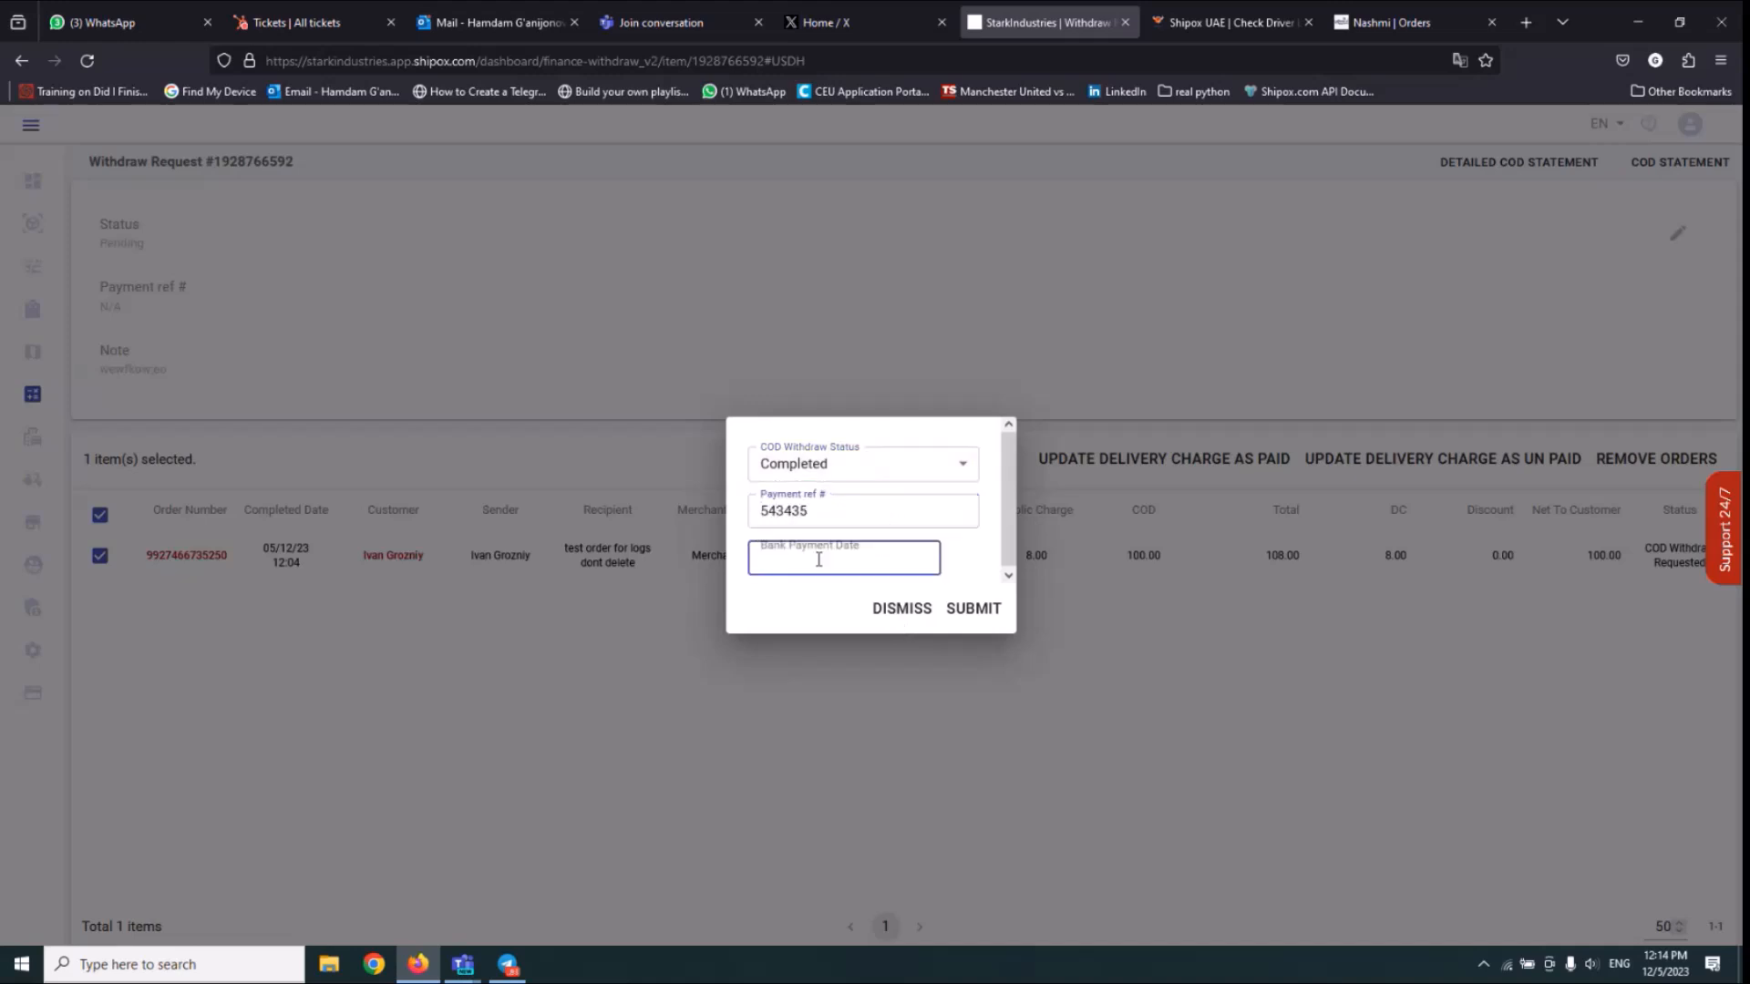
{"action": "left_click", "coordinate": [818, 560]}
{"action": "left_click", "coordinate": [974, 708]}
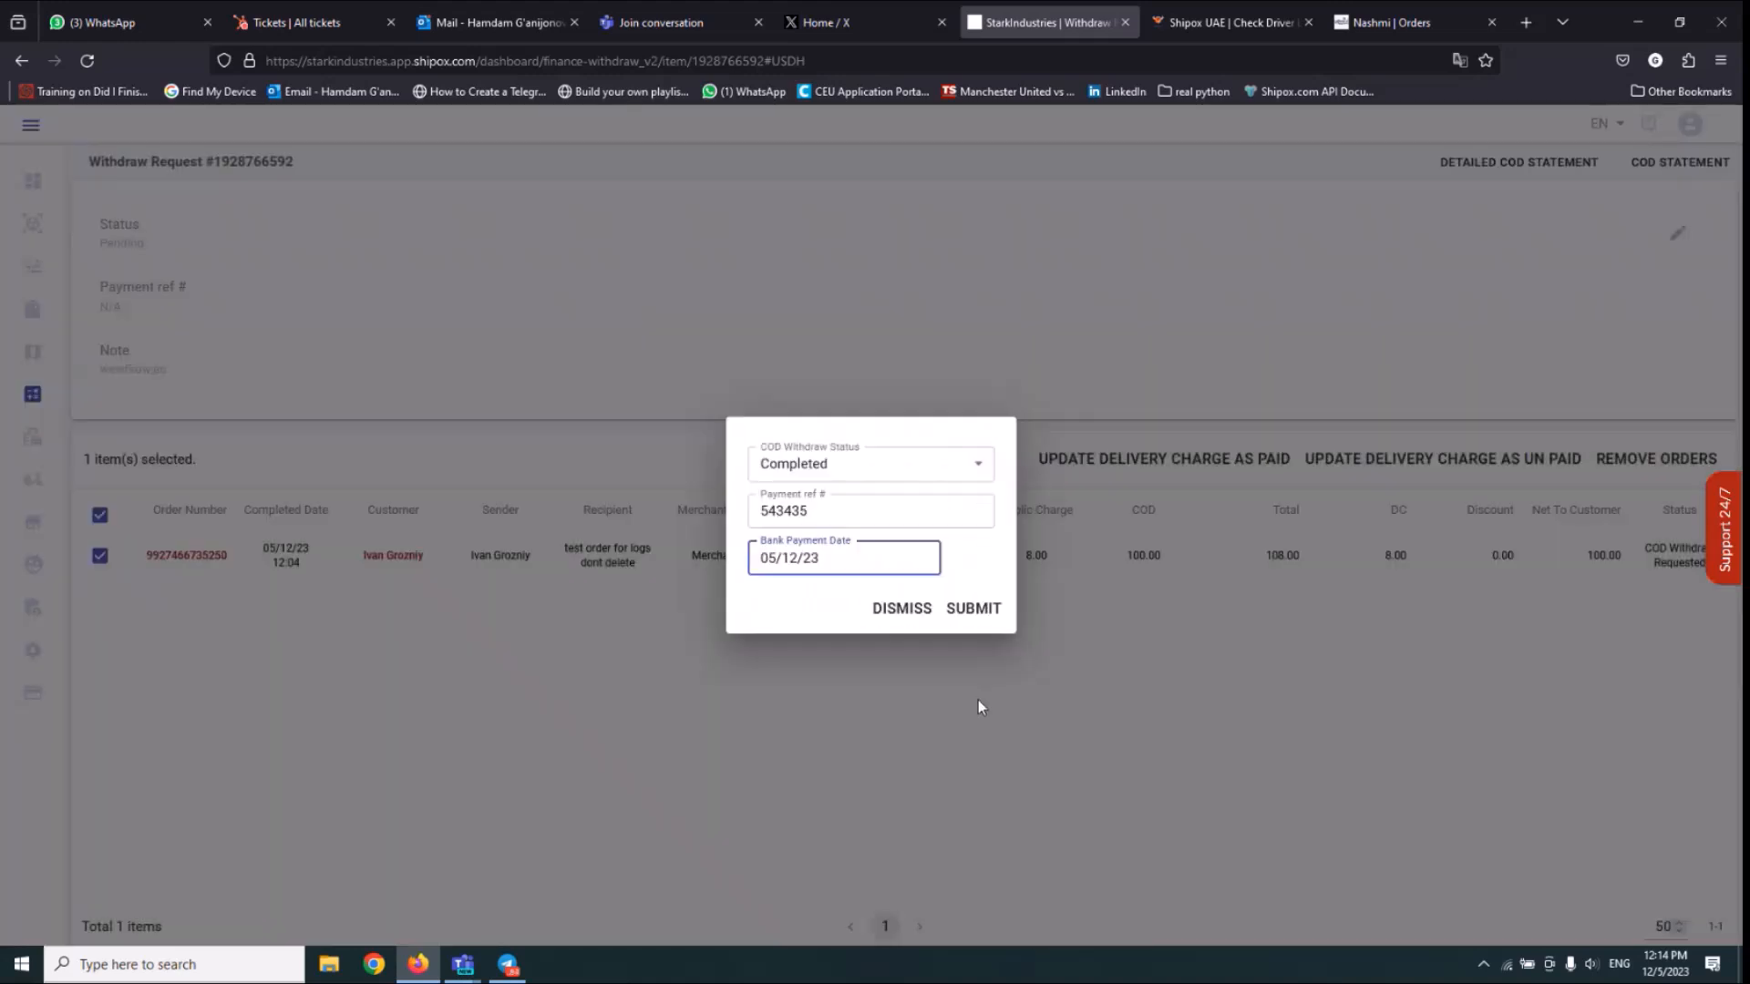
{"action": "left_click", "coordinate": [966, 608]}
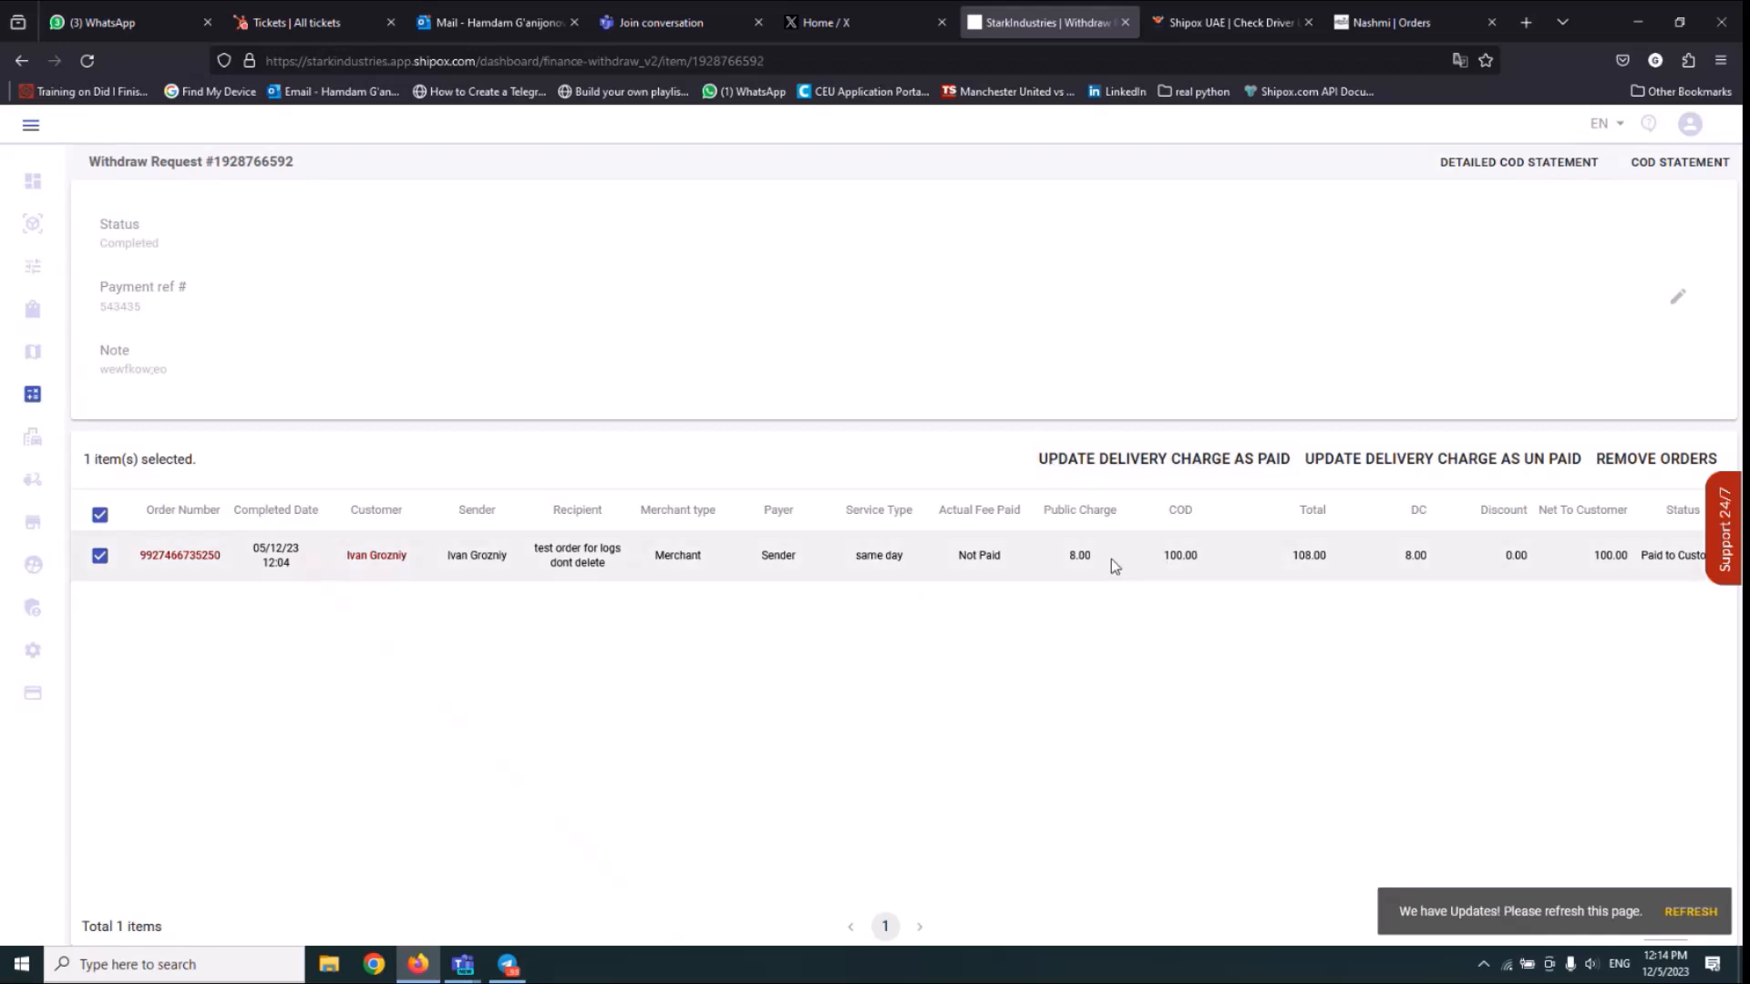
Update the selected order's delivery charge as paid and confirm the change.
{"action": "left_click_drag", "start_coordinate": [1092, 557], "coordinate": [1072, 558]}
{"action": "left_click", "coordinate": [1143, 463]}
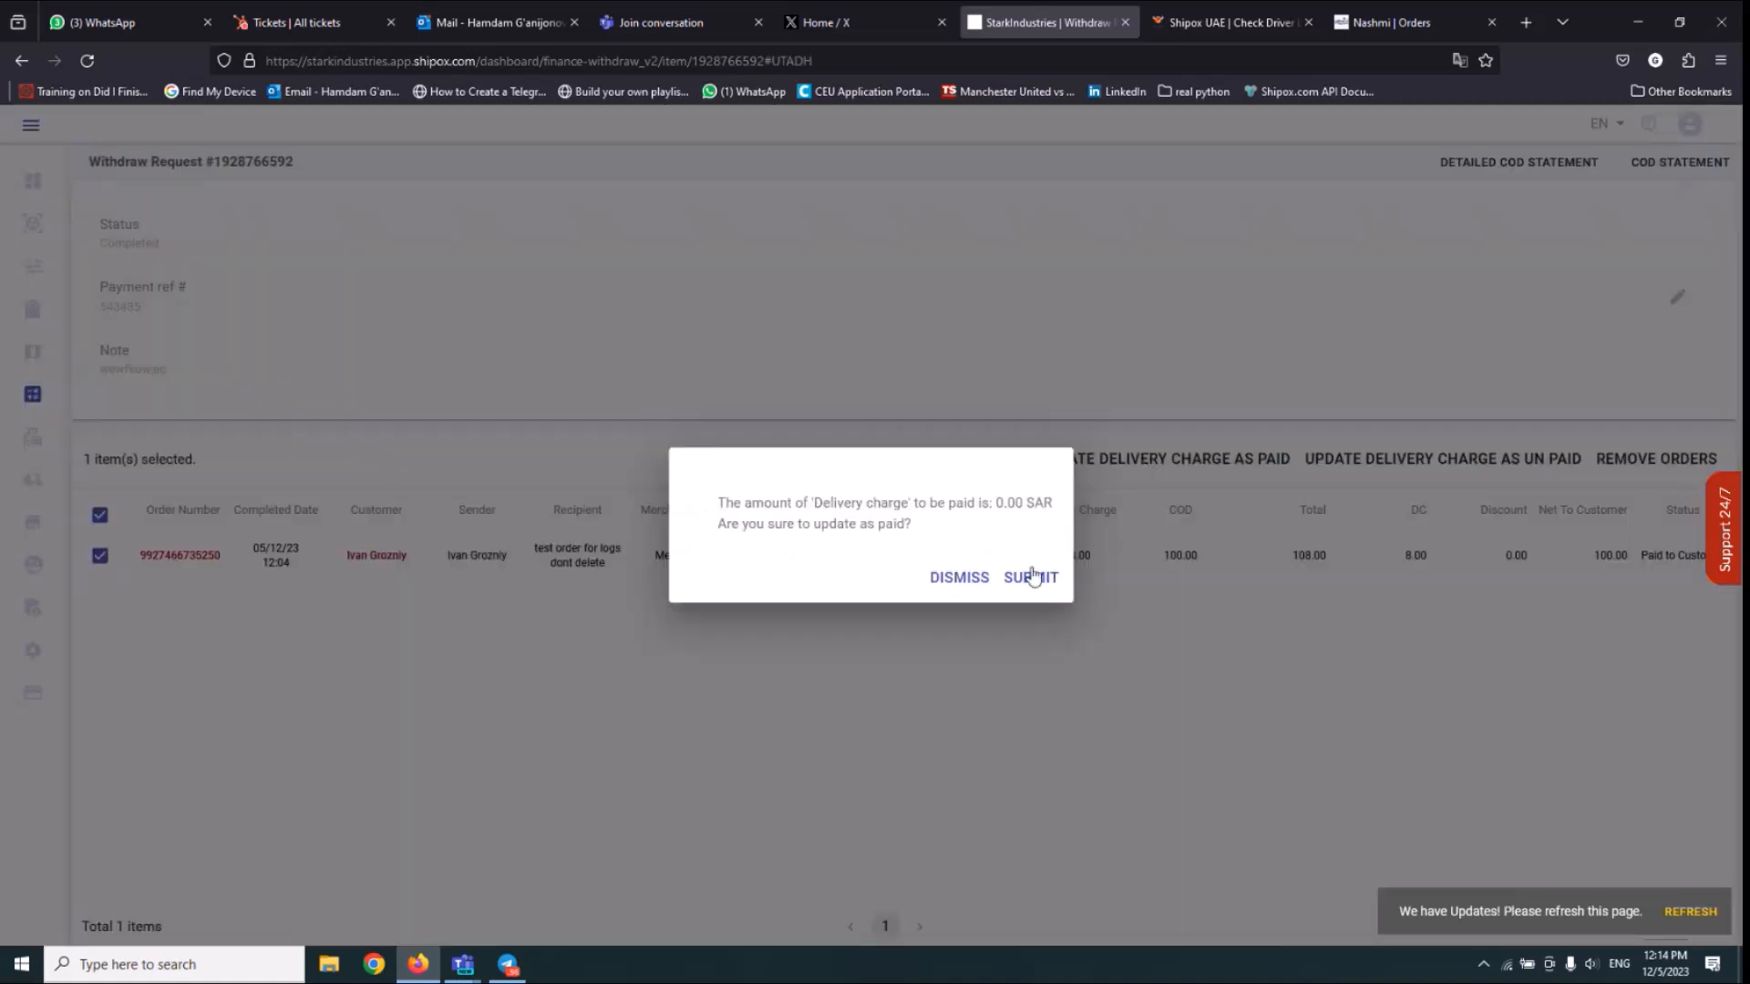
{"action": "left_click", "coordinate": [1033, 576]}
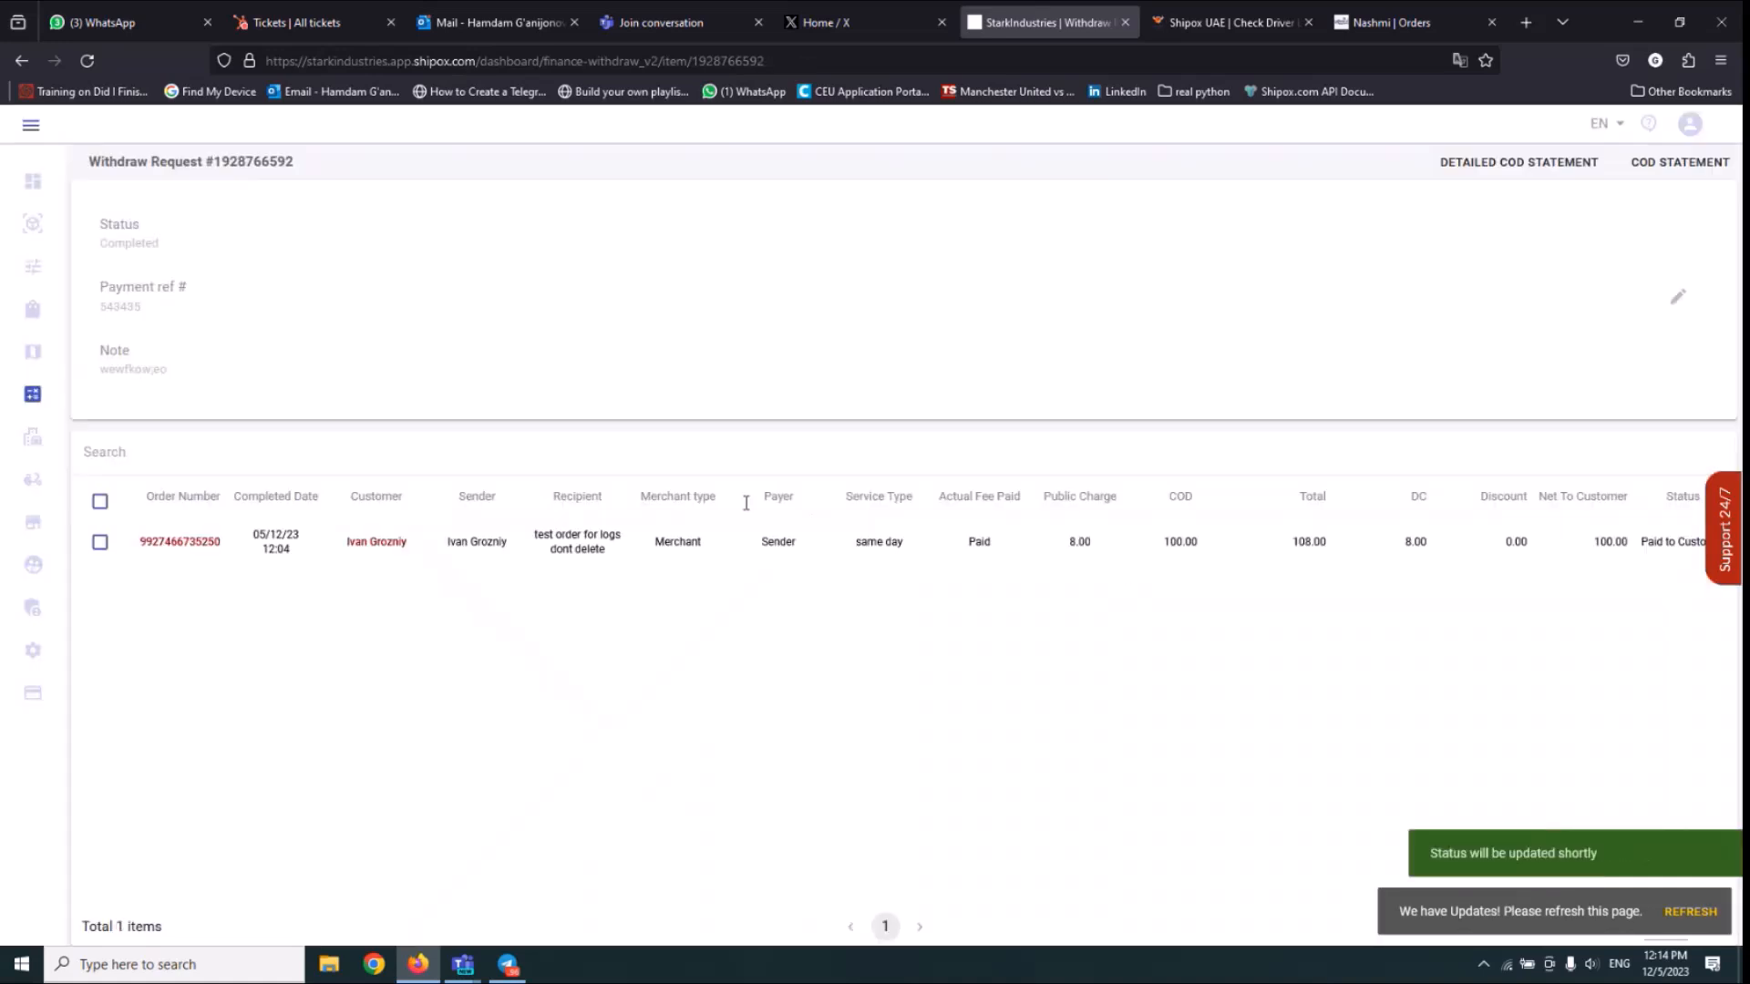
Open the order's details and review the payment statuses of its public service fee, actual service fee and cash on delivery.
{"action": "left_click", "coordinate": [194, 544]}
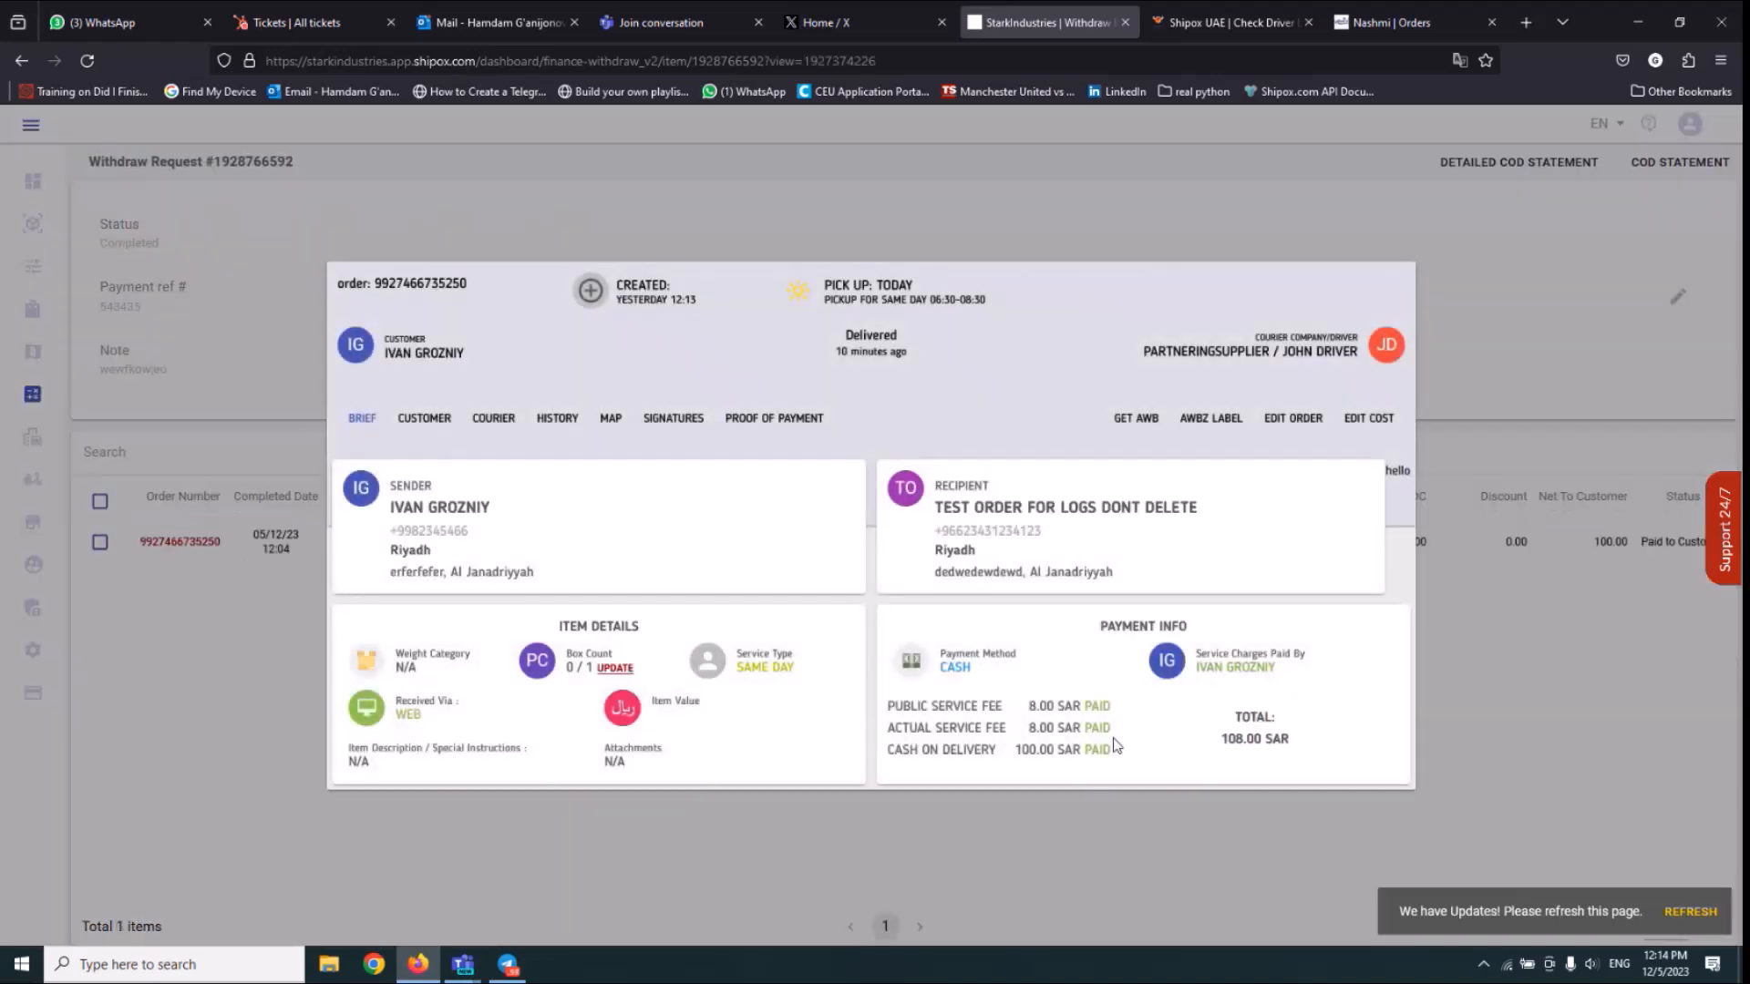
{"action": "left_click_drag", "start_coordinate": [1114, 745], "coordinate": [1001, 700]}
{"action": "left_click", "coordinate": [1104, 737]}
{"action": "left_click_drag", "start_coordinate": [1110, 753], "coordinate": [930, 757]}
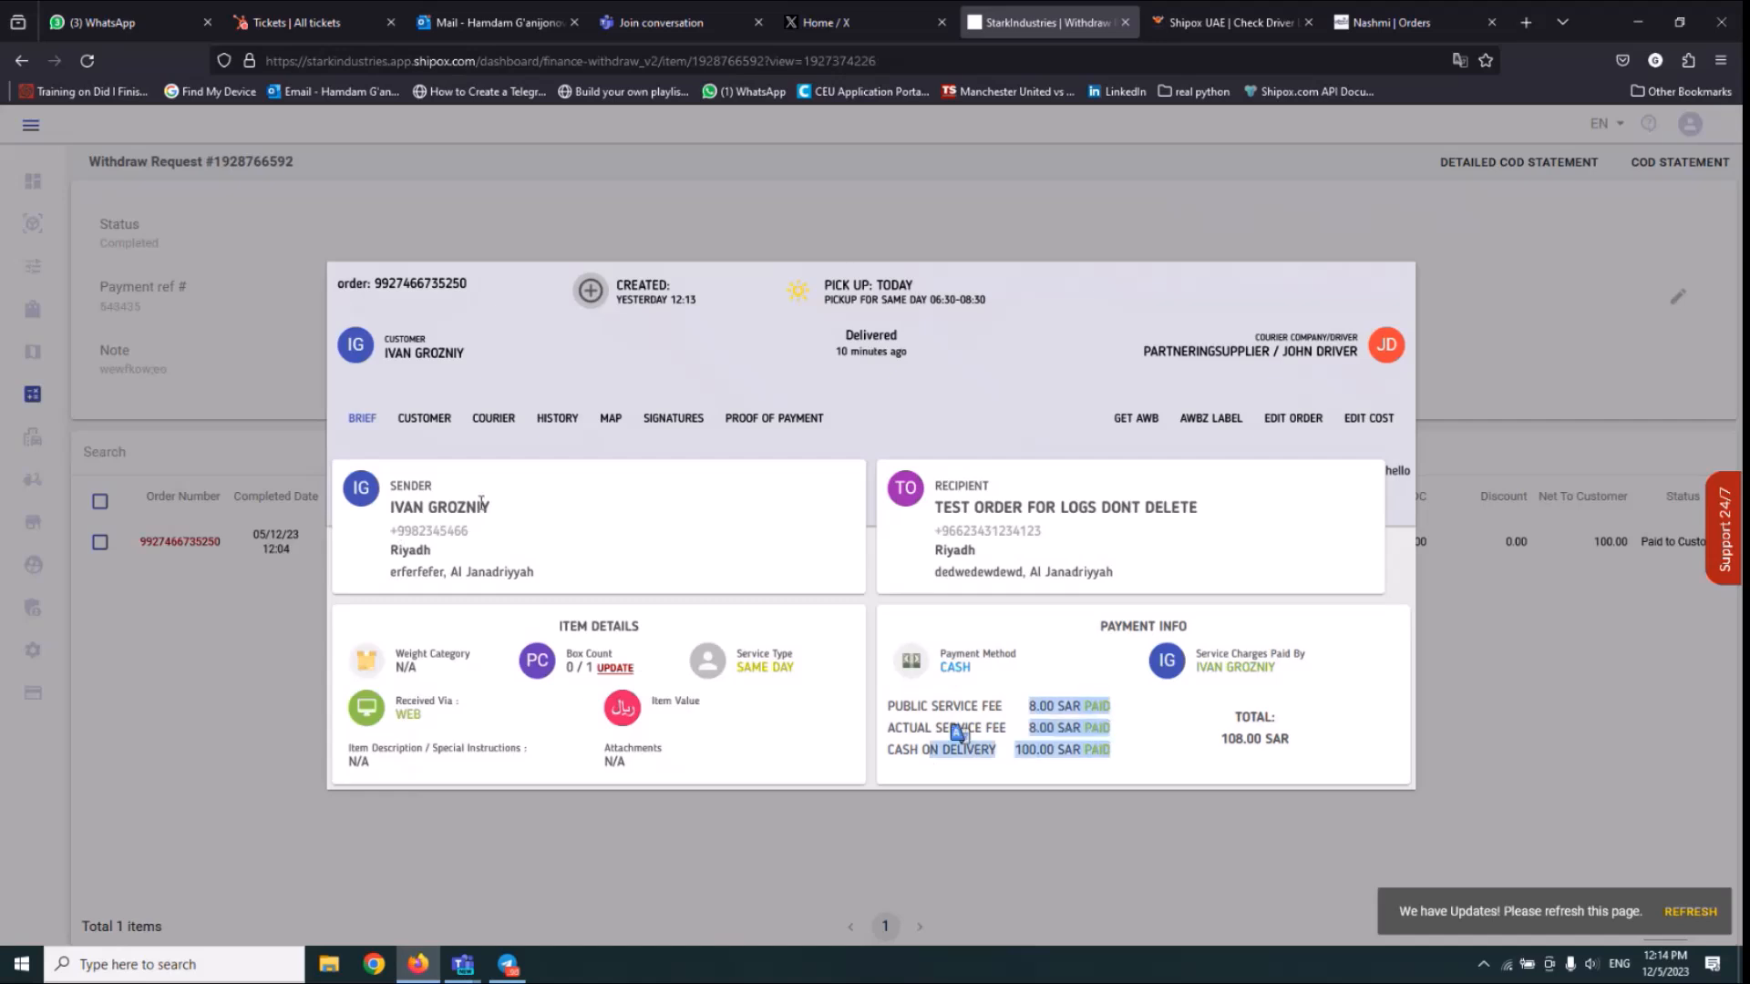
{"action": "left_click", "coordinate": [948, 715]}
{"action": "left_click_drag", "start_coordinate": [1081, 732], "coordinate": [929, 705]}
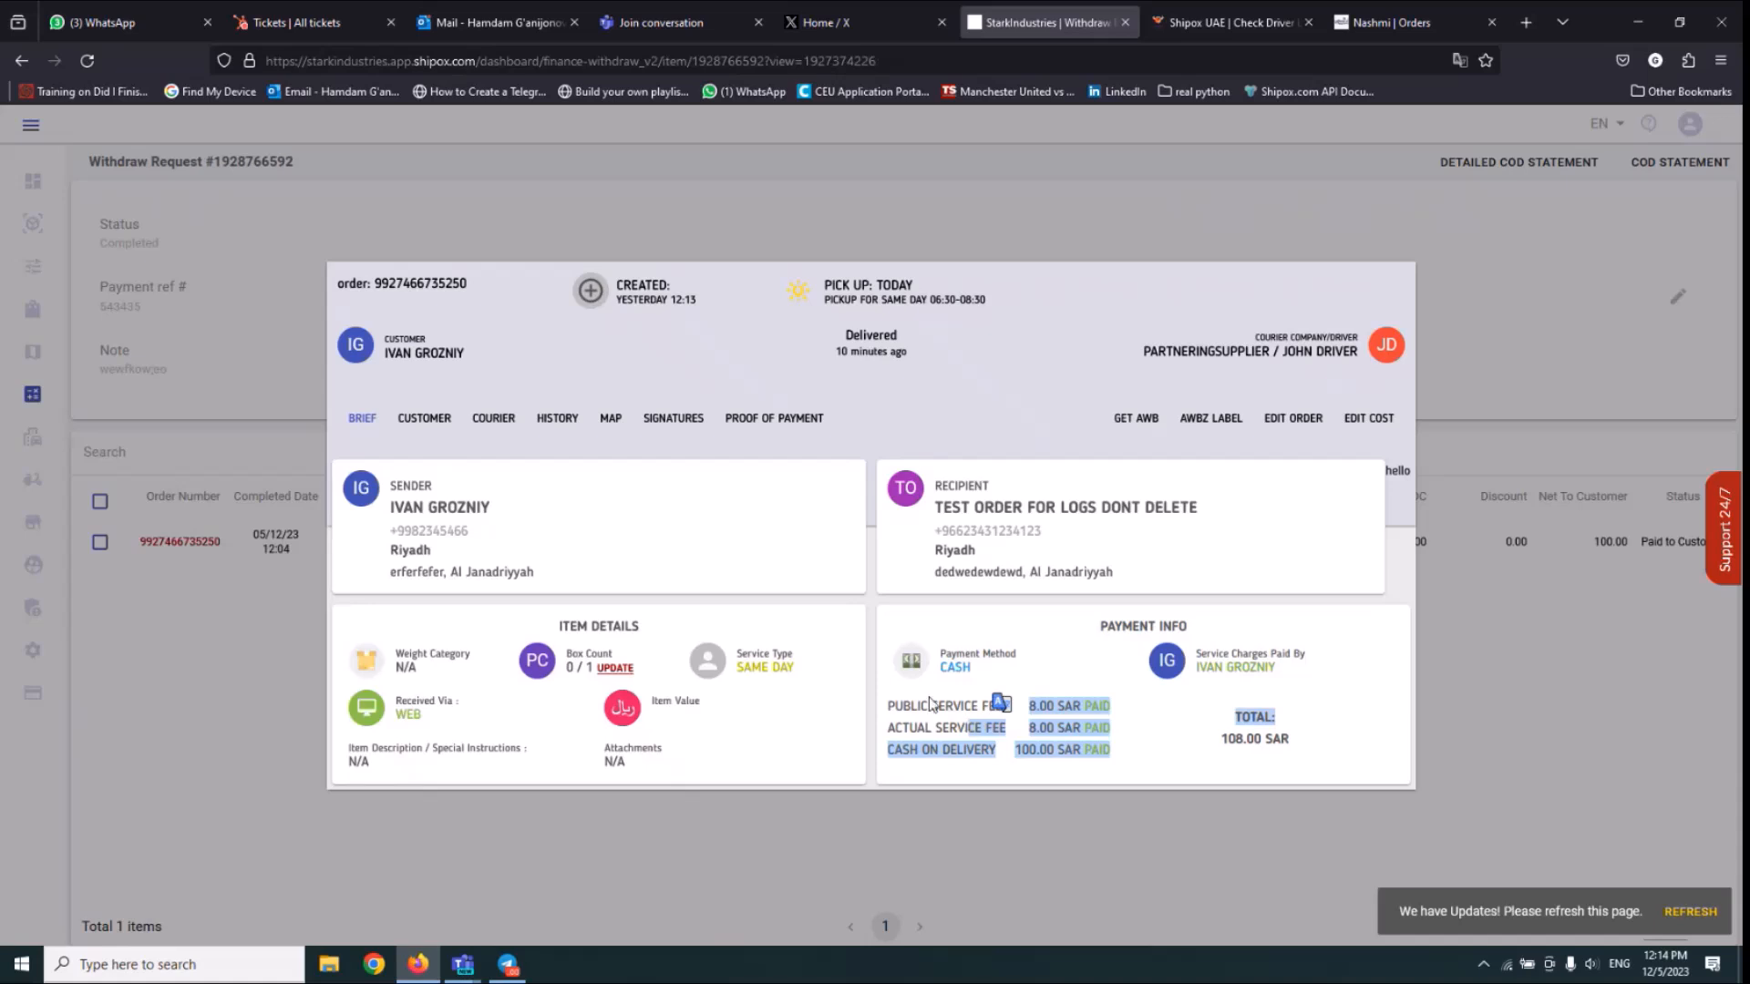